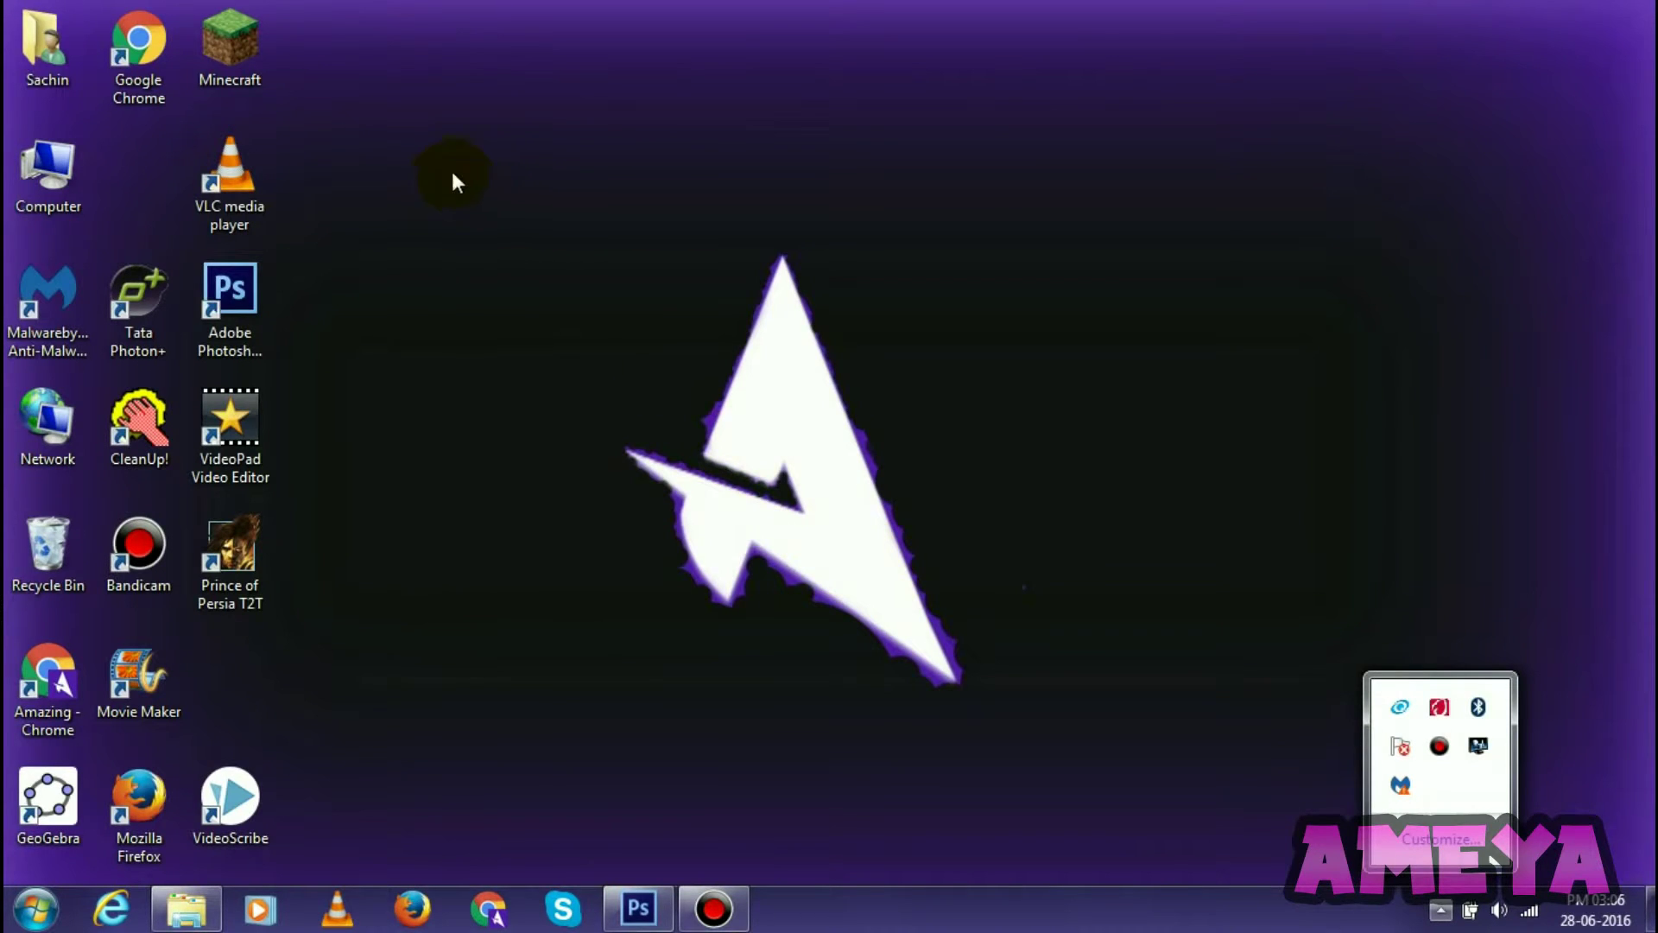
Dismiss the pending system messages popup
{"action": "left_click_drag", "start_coordinate": [401, 32], "coordinate": [1345, 760]}
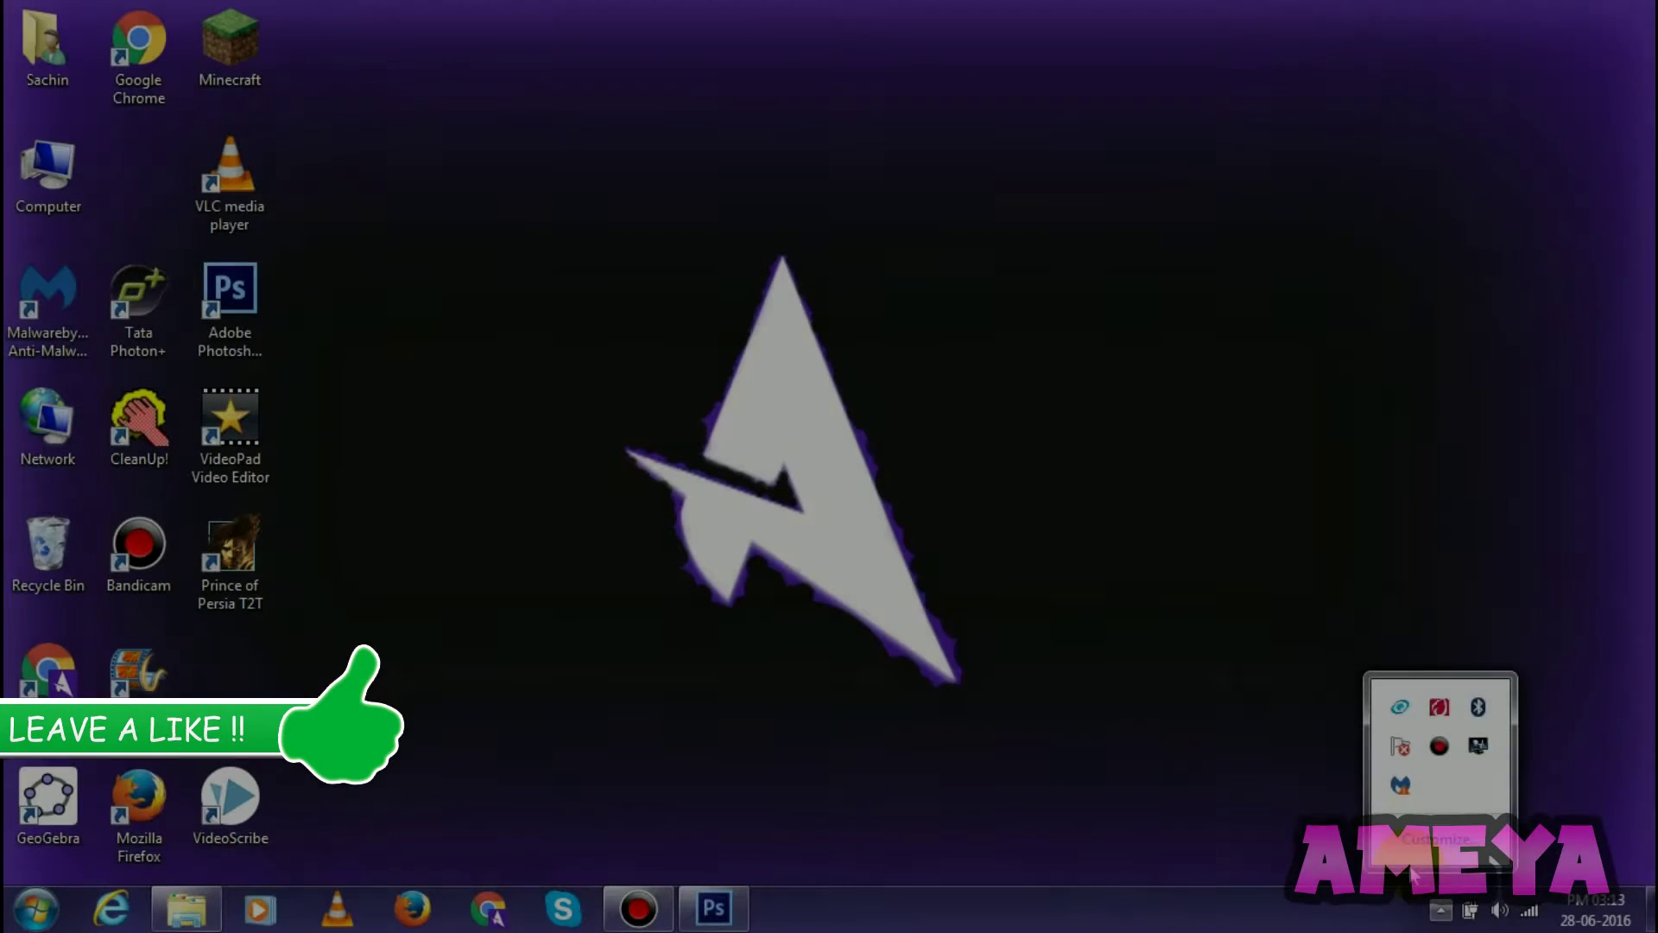
{"action": "left_click", "coordinate": [1382, 741]}
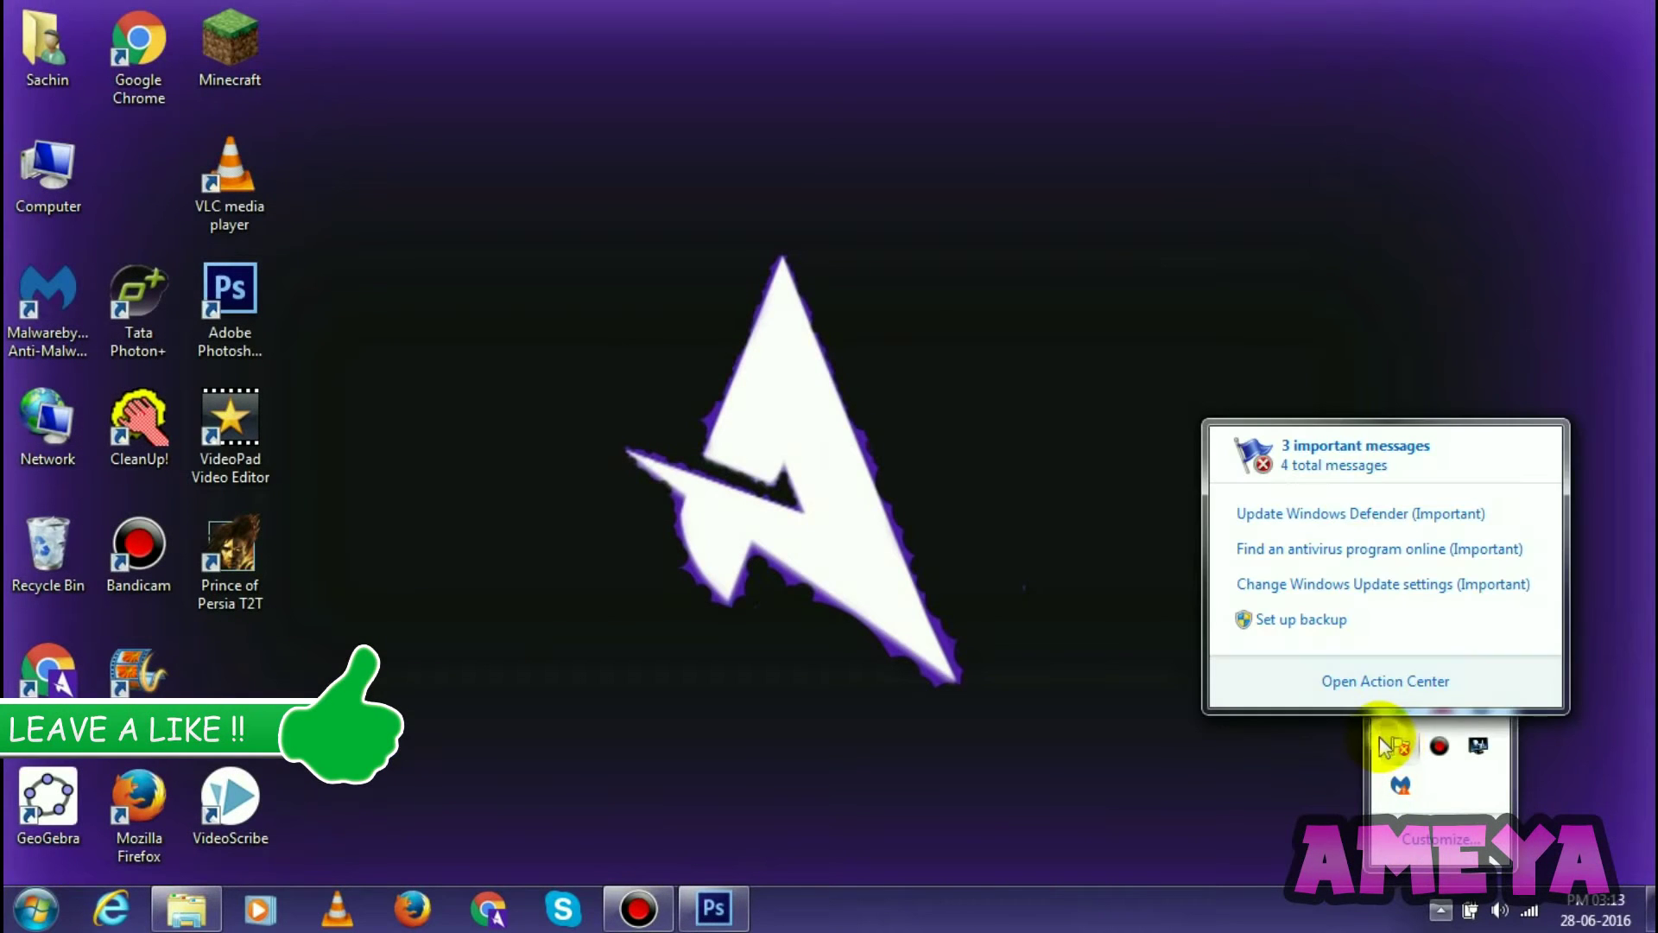
{"action": "left_click", "coordinate": [979, 624]}
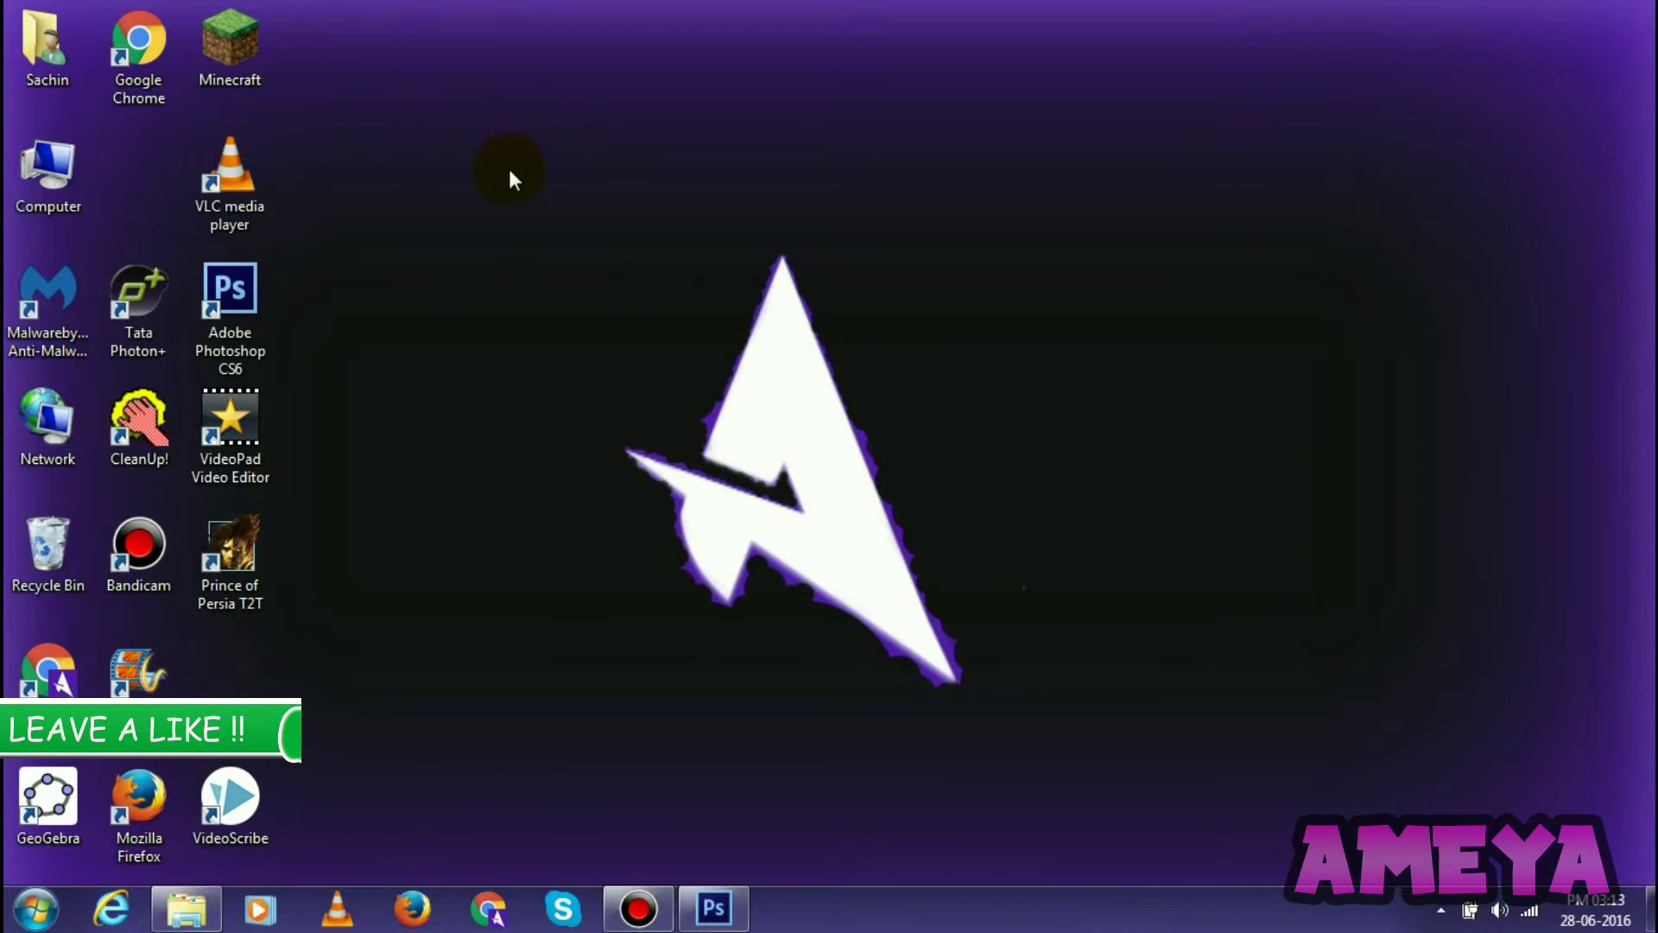
{"action": "left_click_drag", "start_coordinate": [519, 160], "coordinate": [1132, 704]}
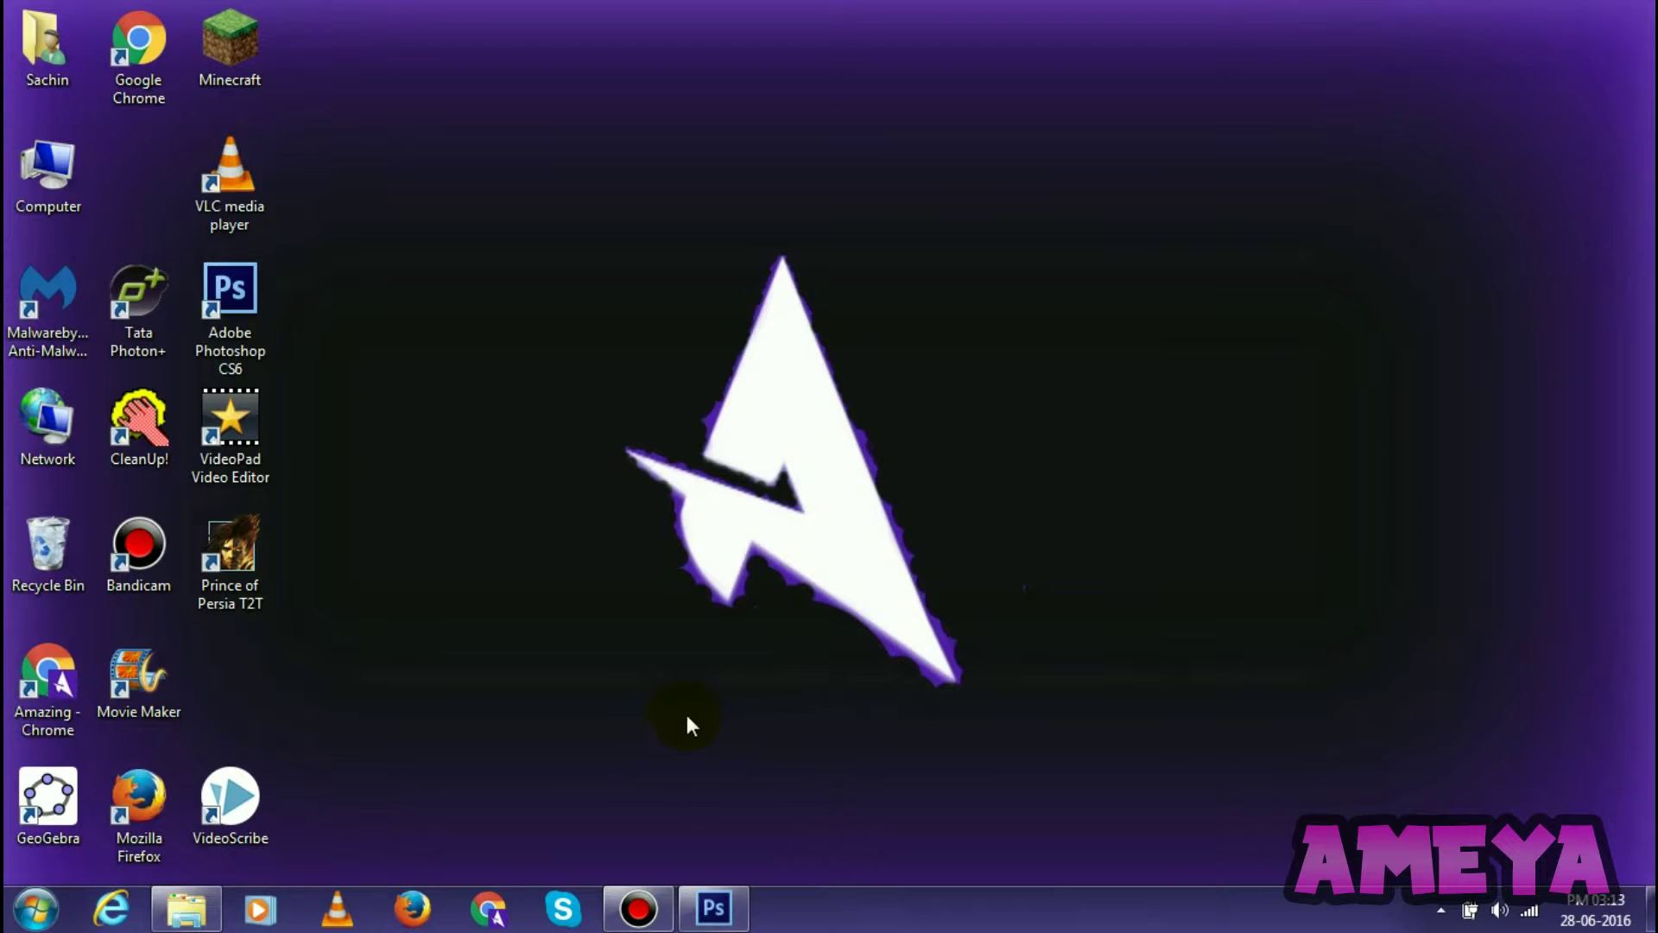
Preview the Desktop 1 and New Logo 2 MOD images in the YouTube Profile Photo folder
{"action": "left_click", "coordinate": [192, 903]}
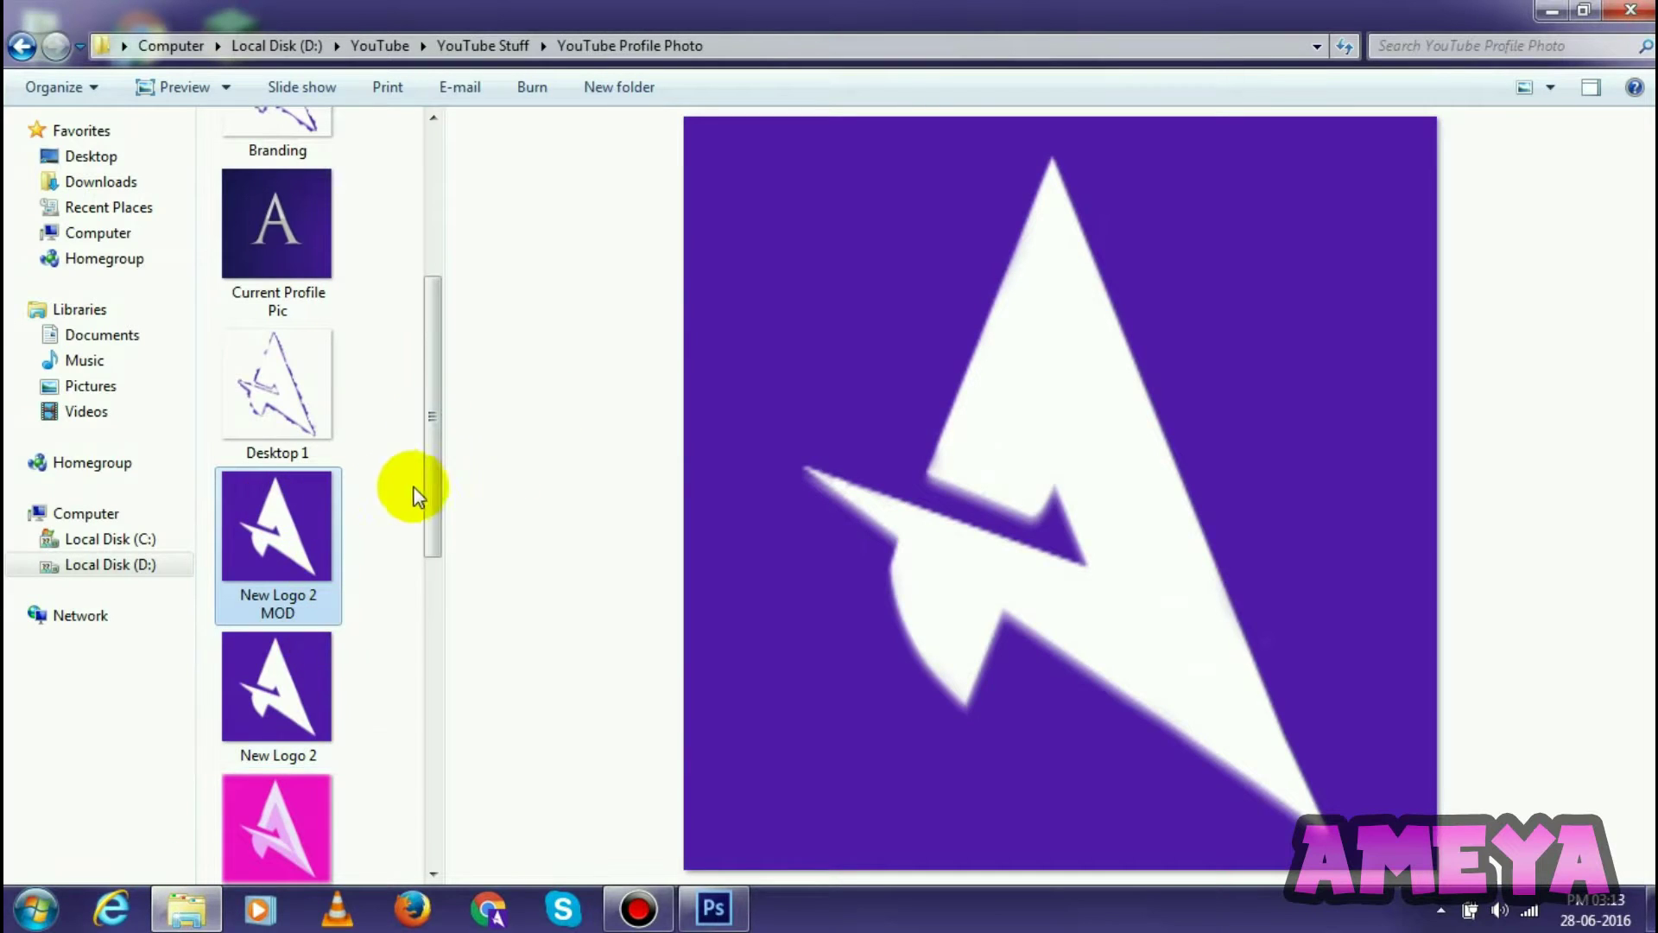
{"action": "scroll", "coordinate": [437, 470], "scroll_direction": "up", "scroll_amount": 1}
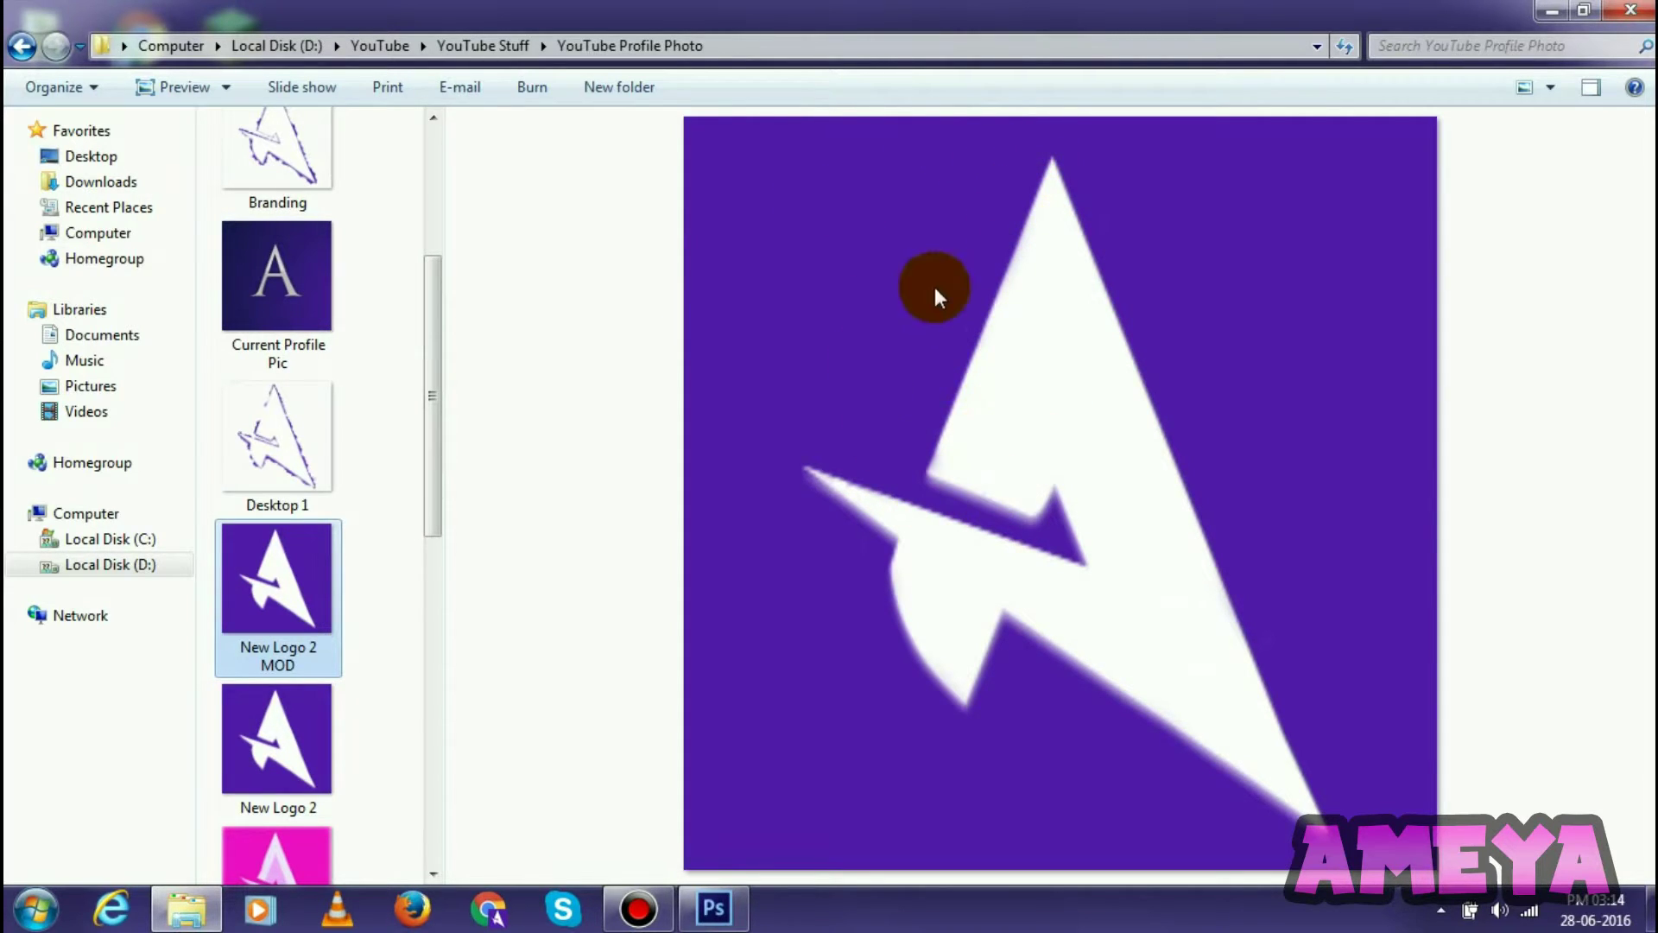
{"action": "left_click", "coordinate": [289, 451]}
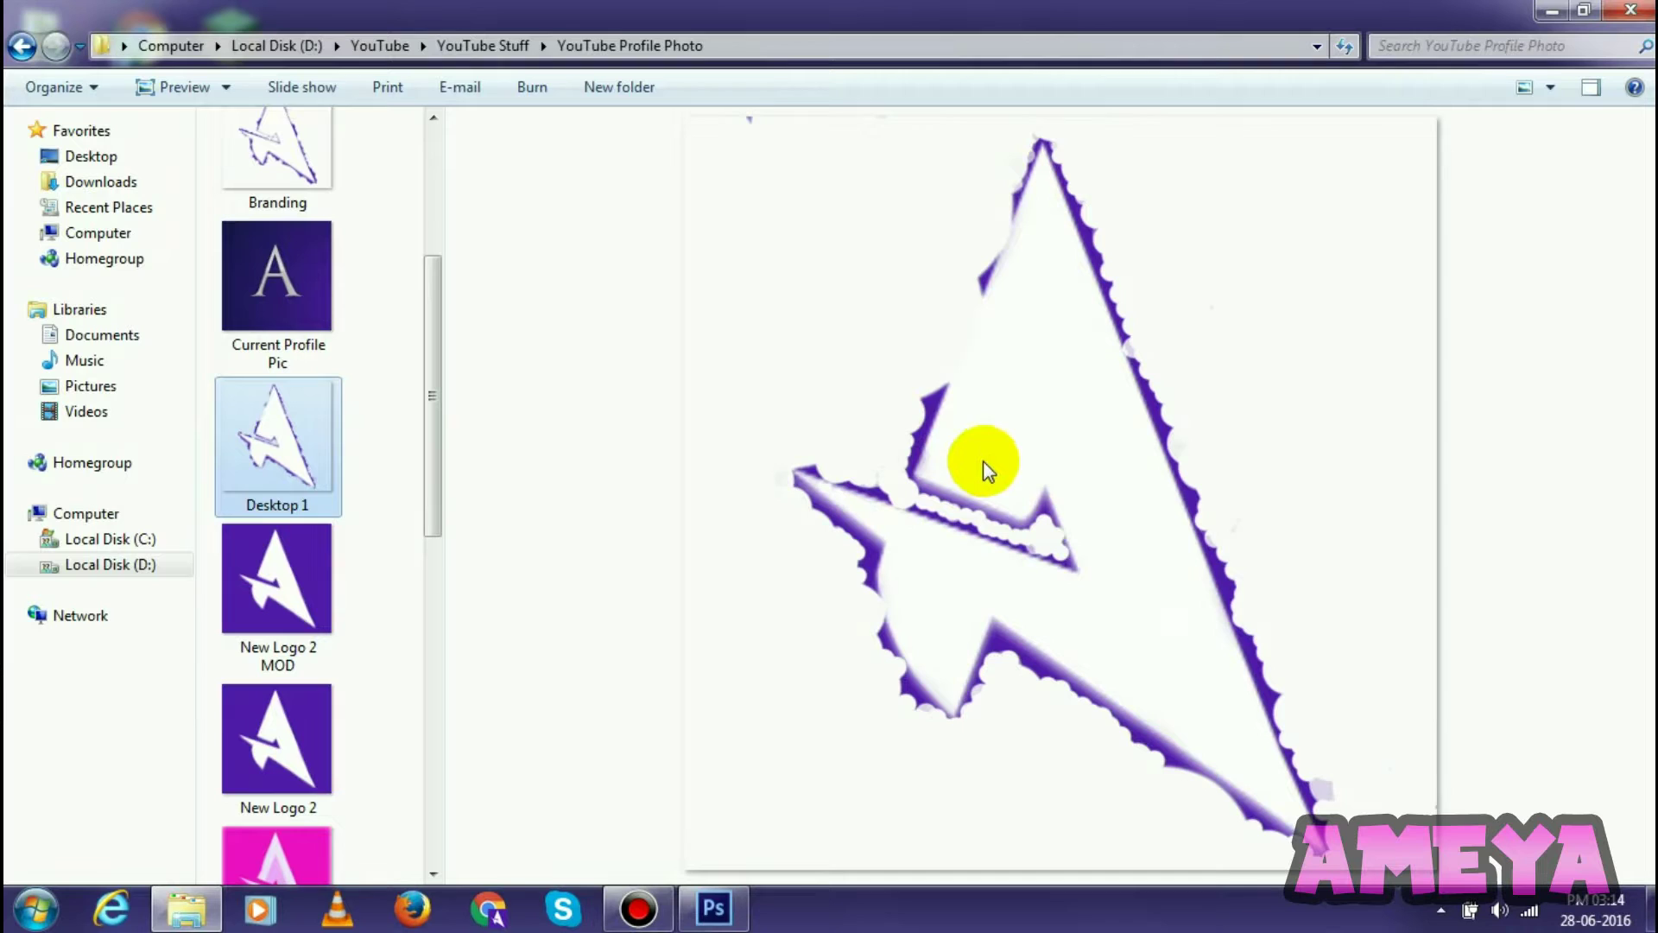
{"action": "left_click", "coordinate": [268, 575]}
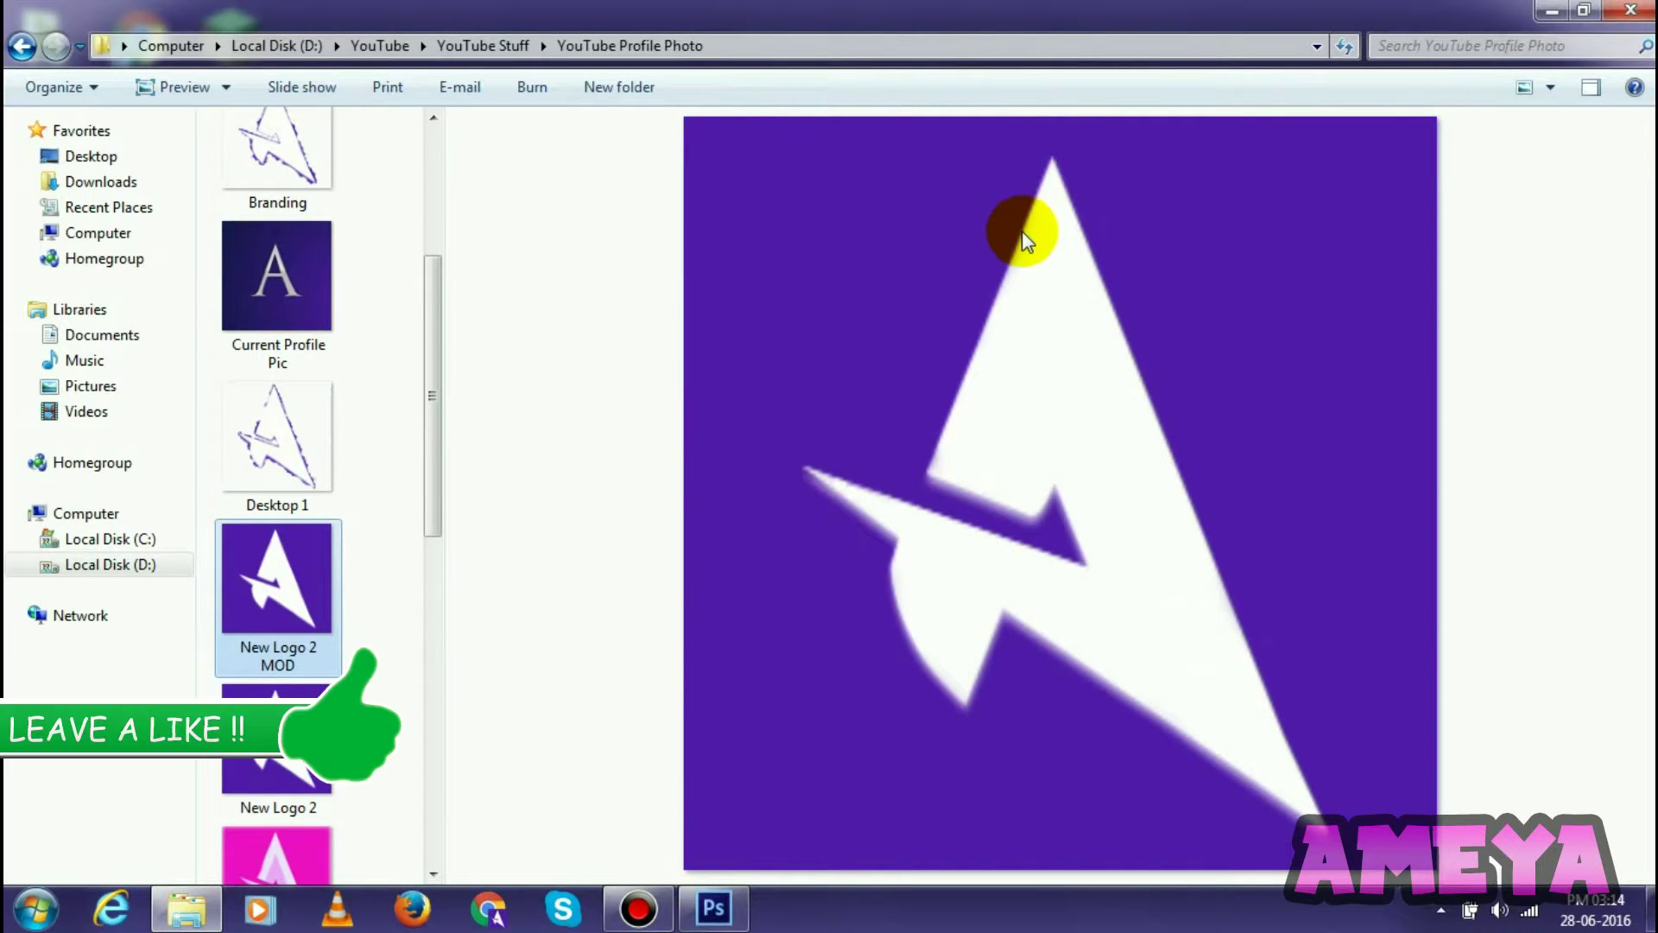
{"action": "left_click", "coordinate": [309, 427]}
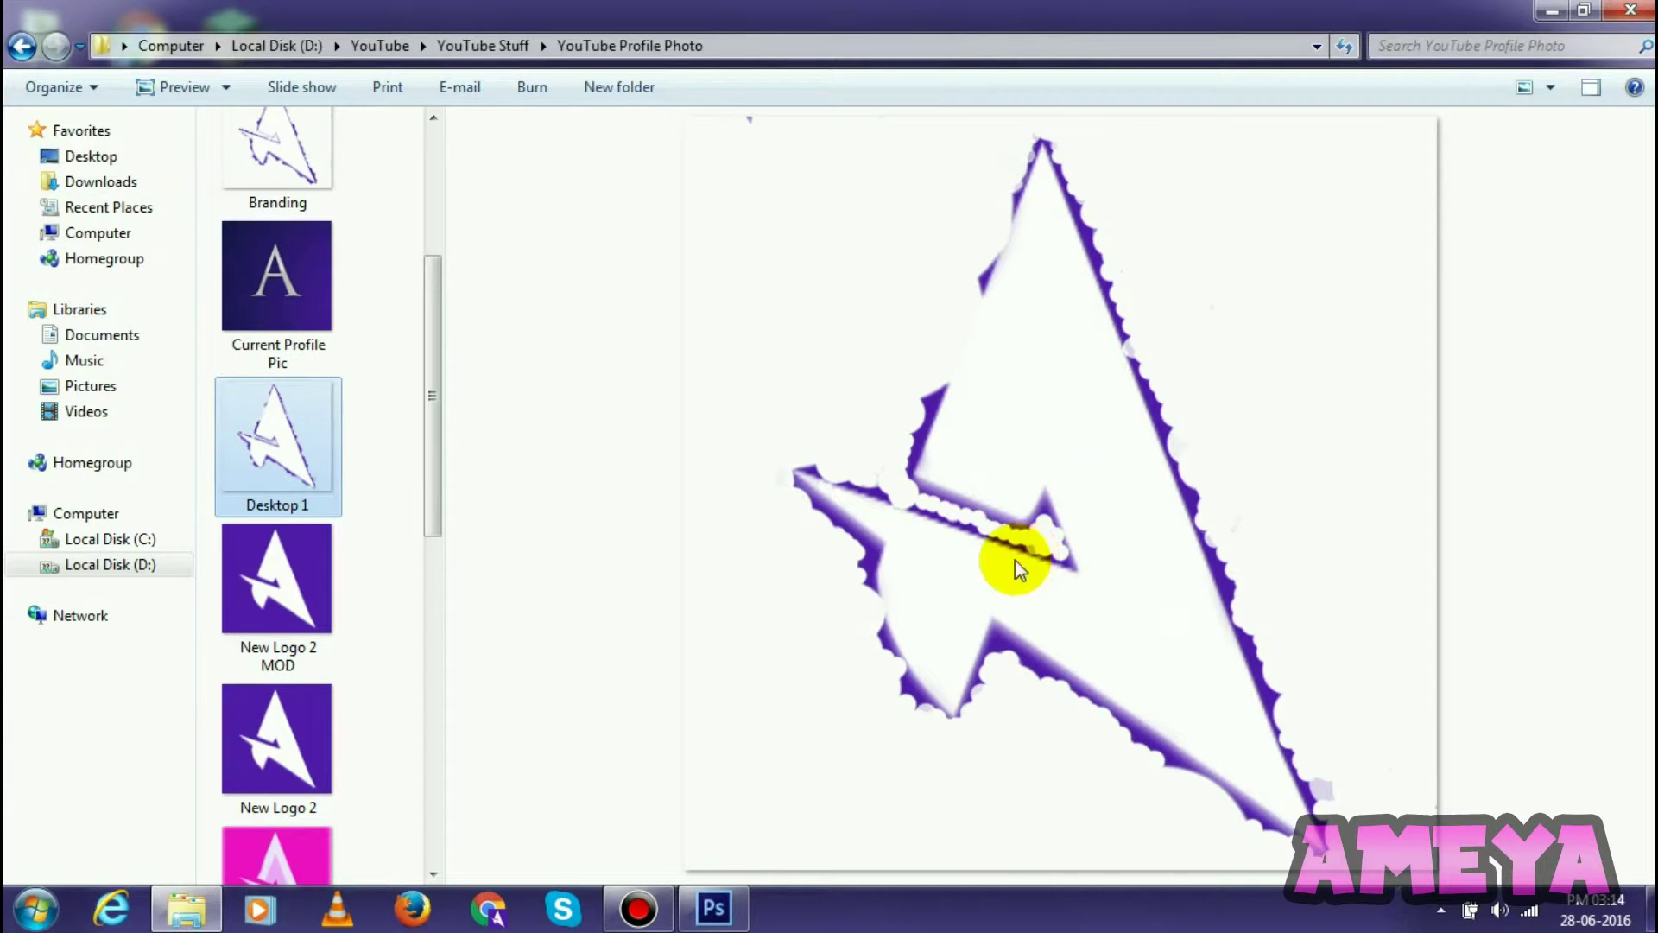
{"action": "mouse_move", "coordinate": [729, 888]}
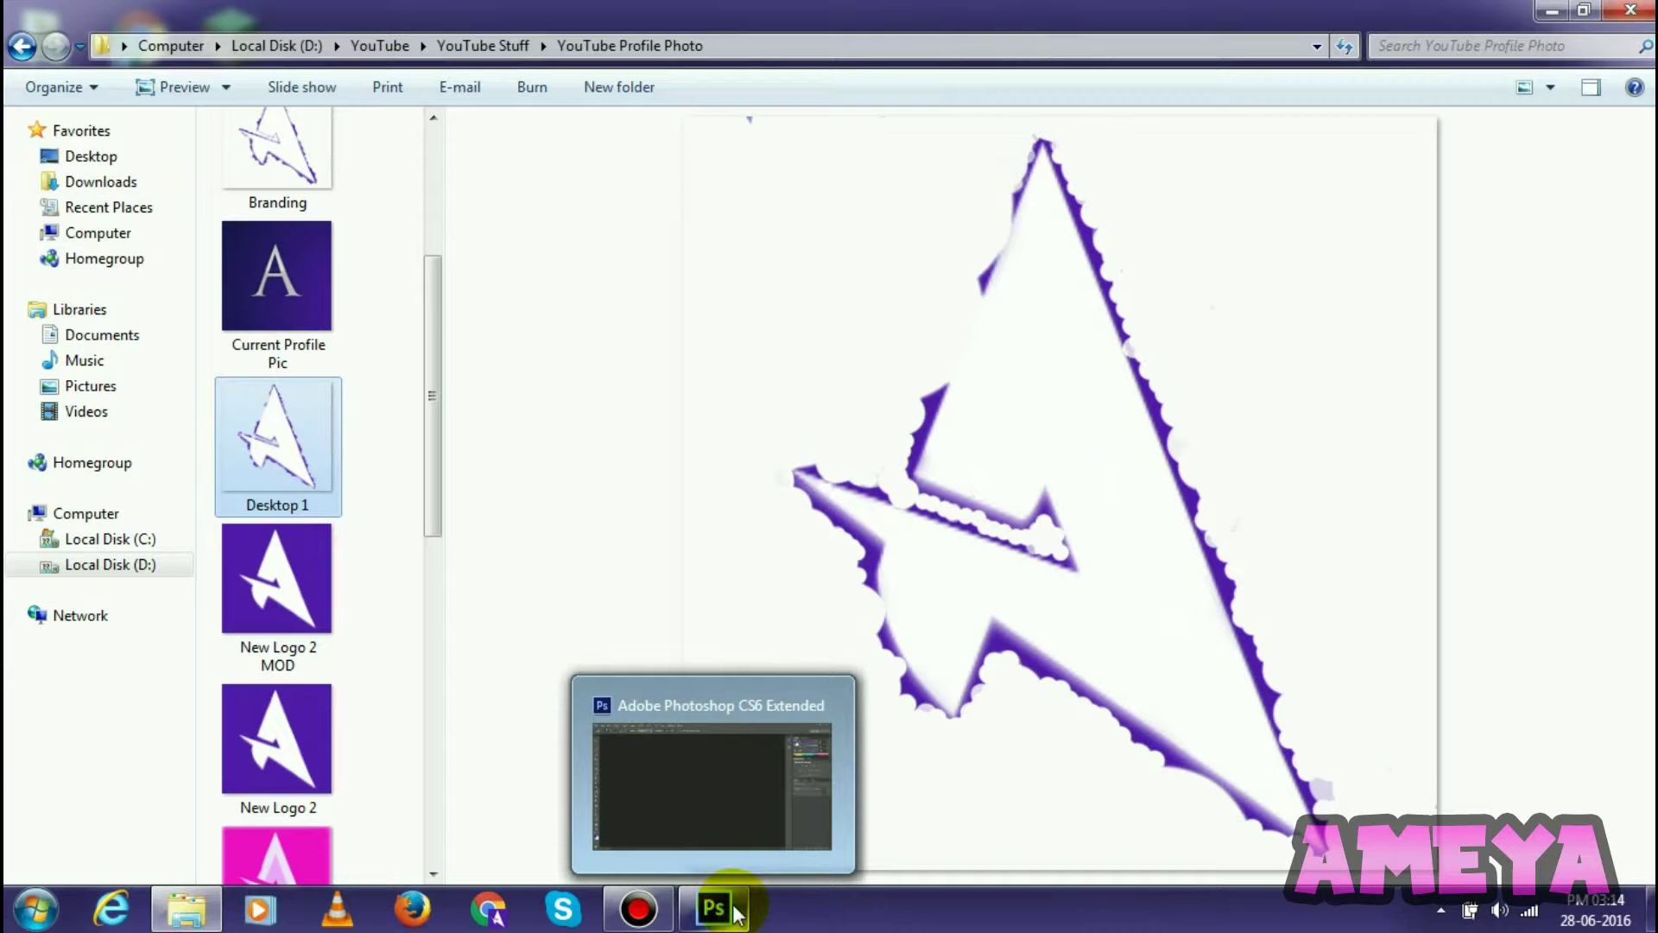
Start a new Photoshop document with width and height of 1000 pixels
{"action": "left_click", "coordinate": [733, 909]}
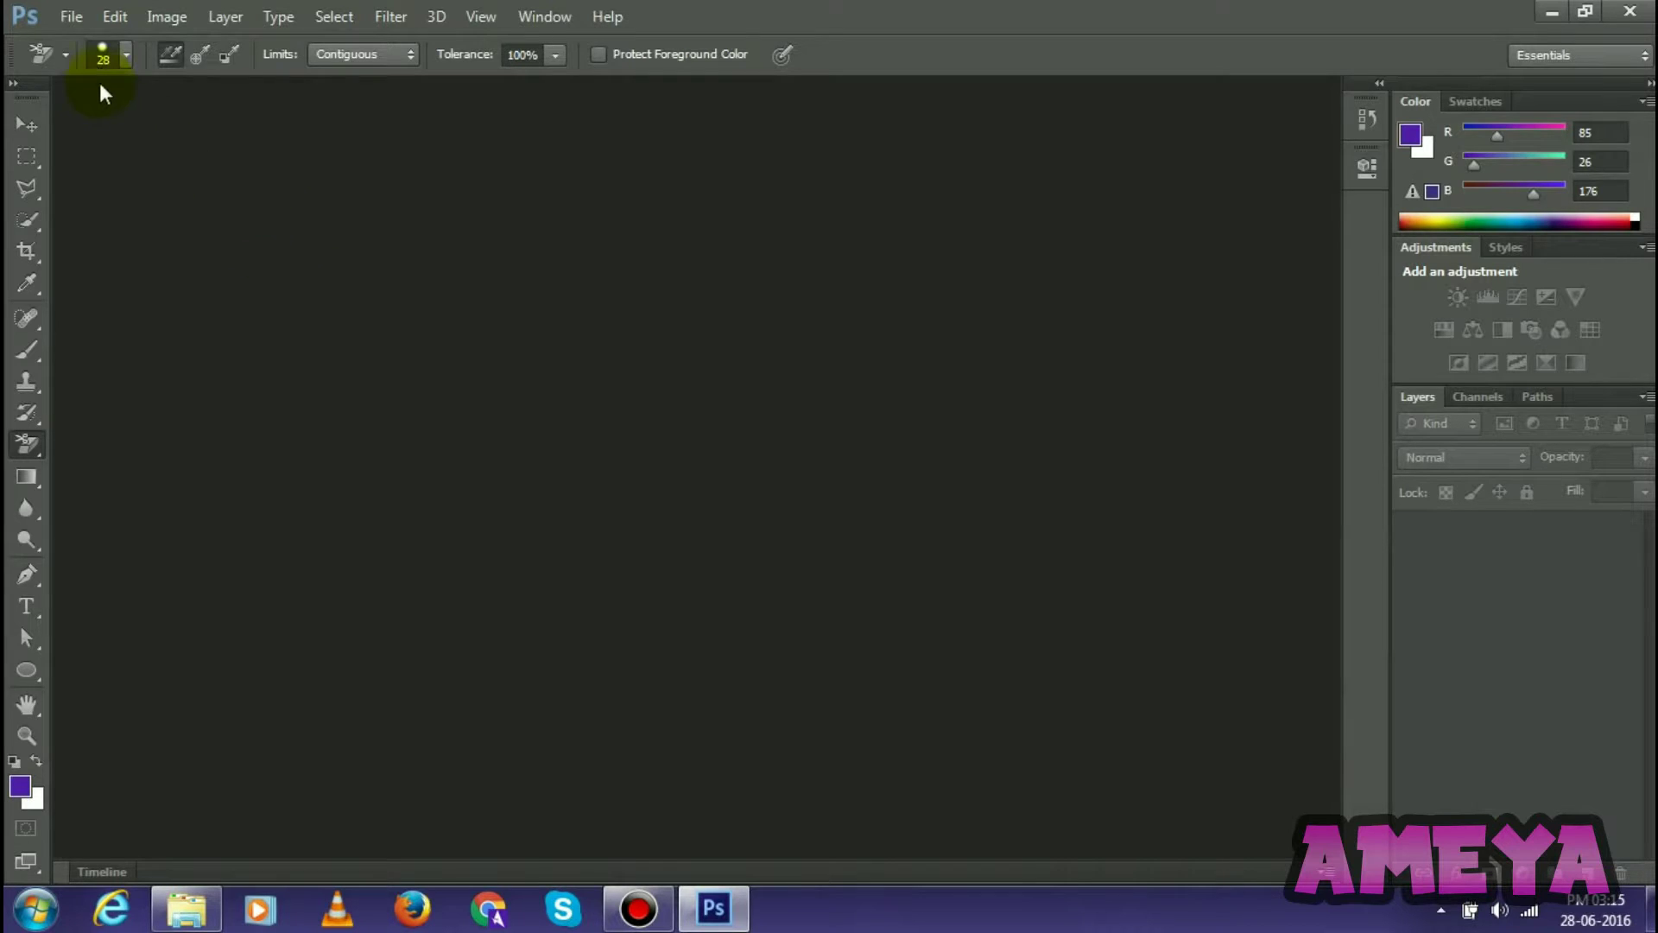
{"action": "left_click", "coordinate": [70, 19]}
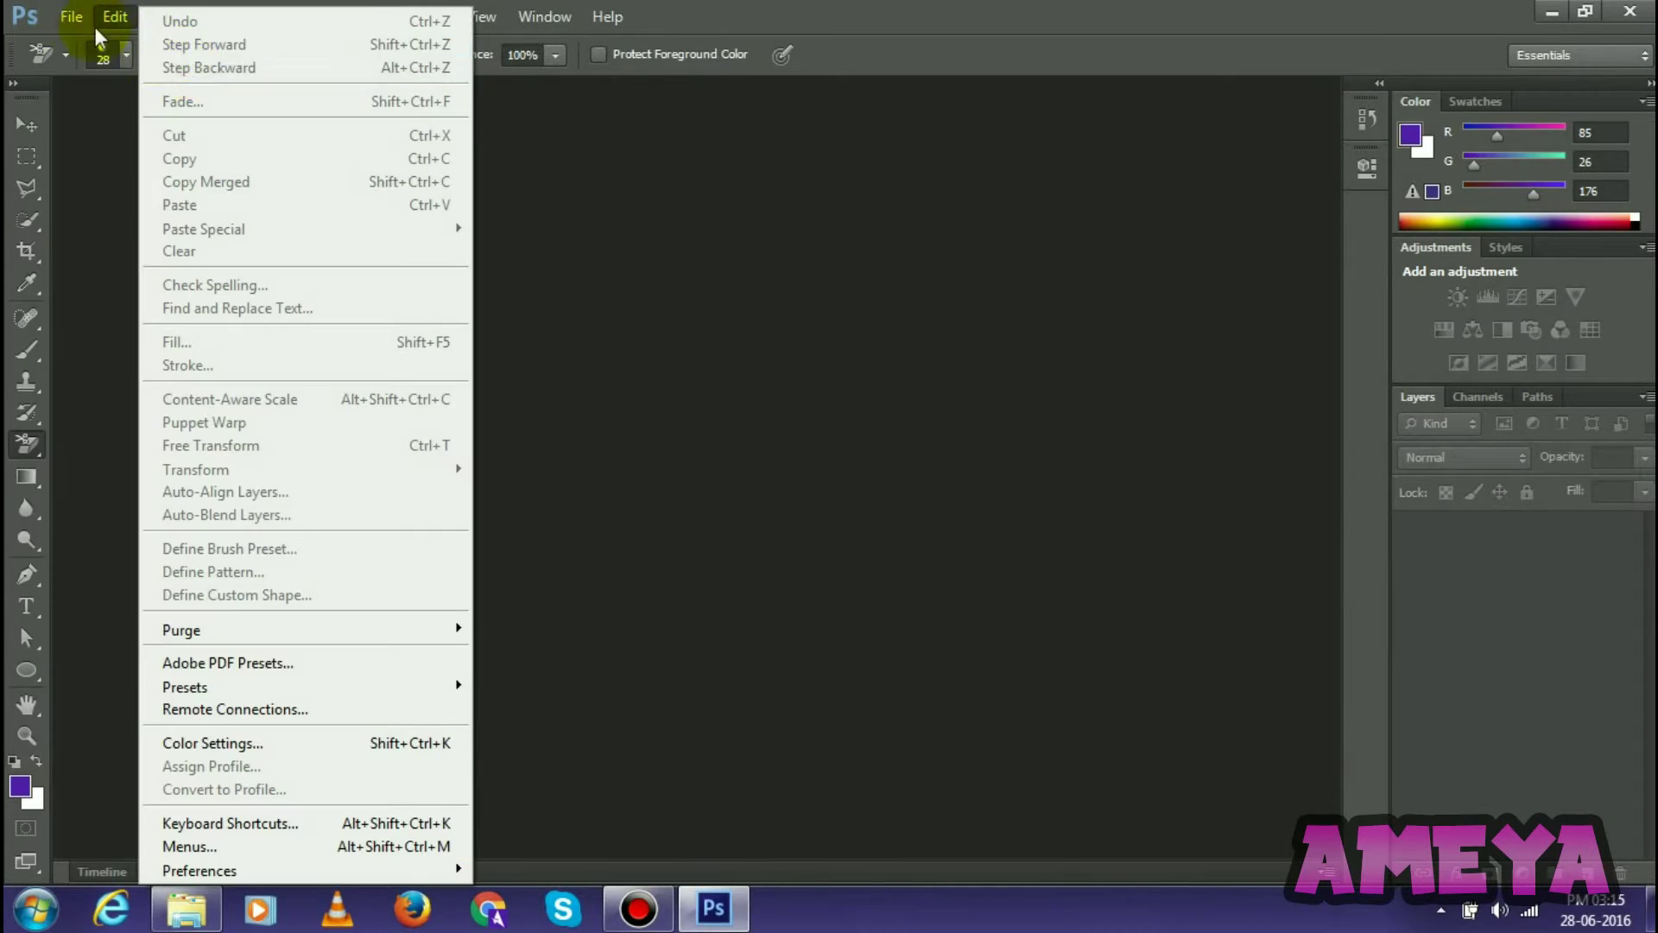
{"action": "left_click", "coordinate": [151, 52]}
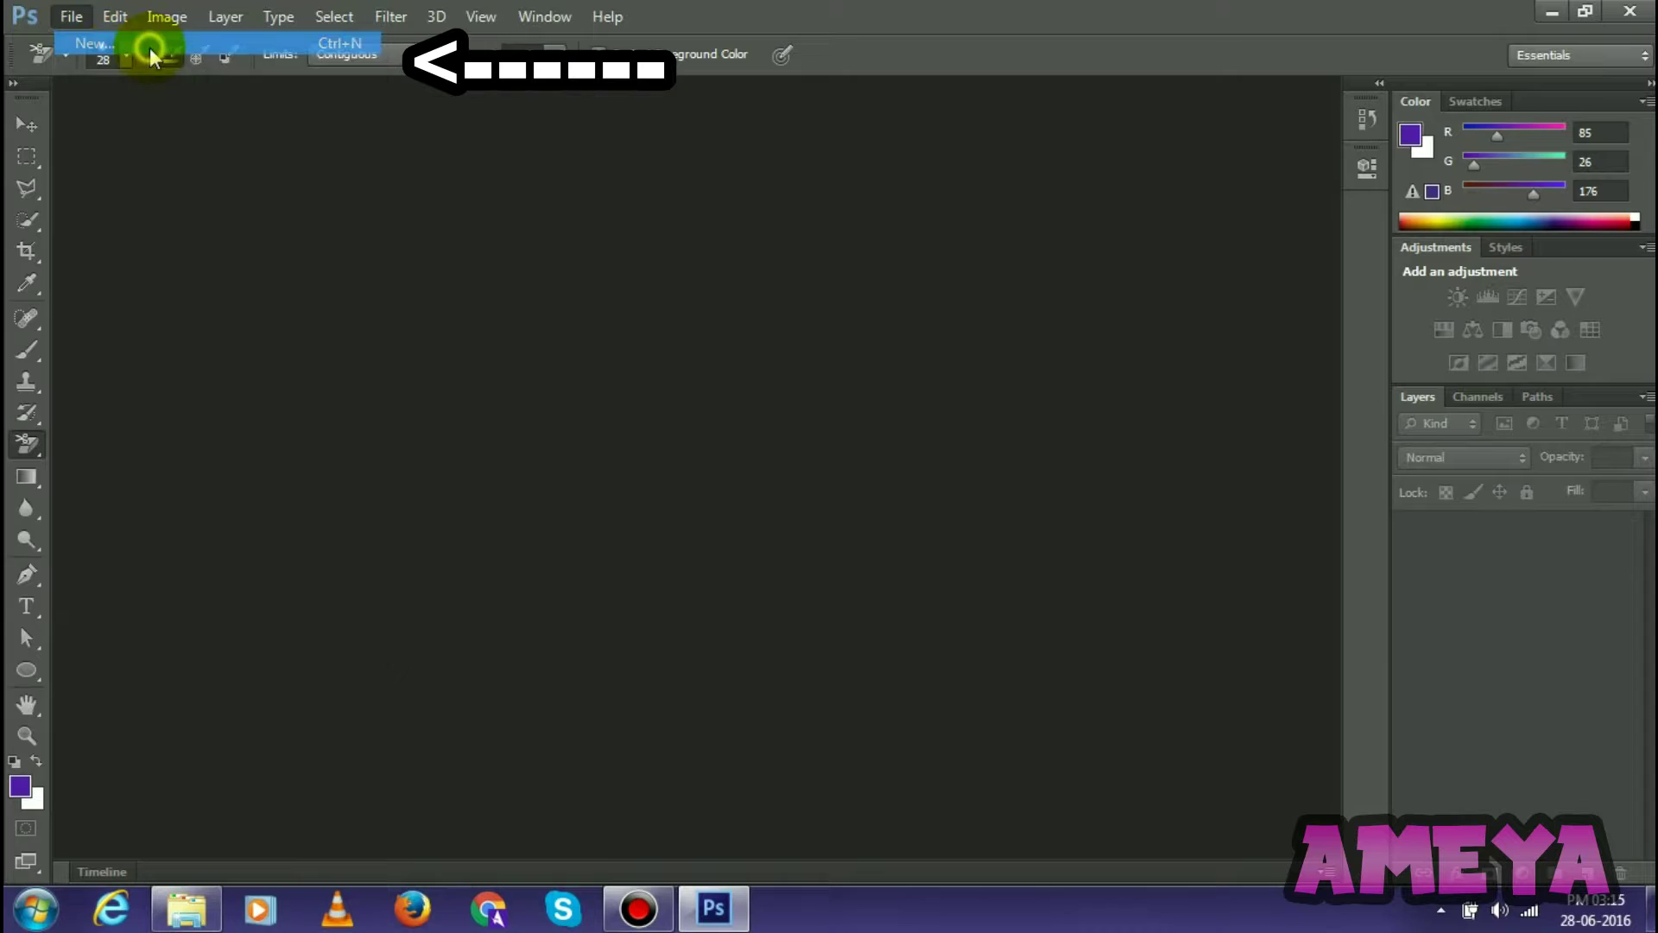
{"action": "left_click_drag", "start_coordinate": [630, 248], "coordinate": [674, 225]}
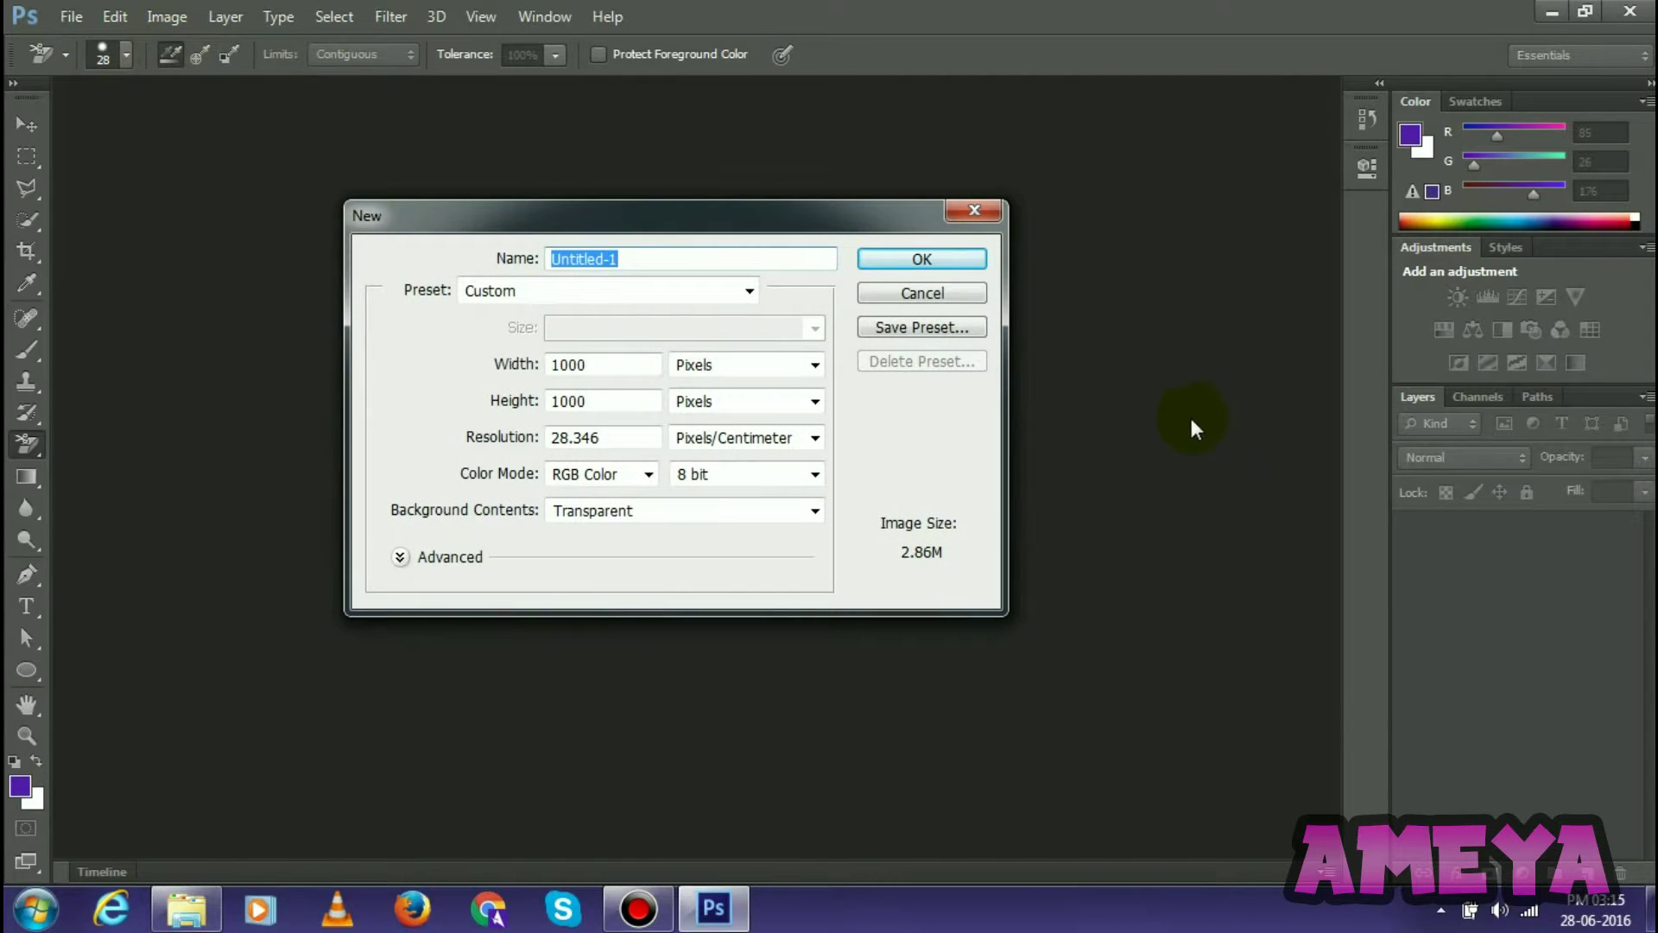
{"action": "left_click", "coordinate": [569, 367]}
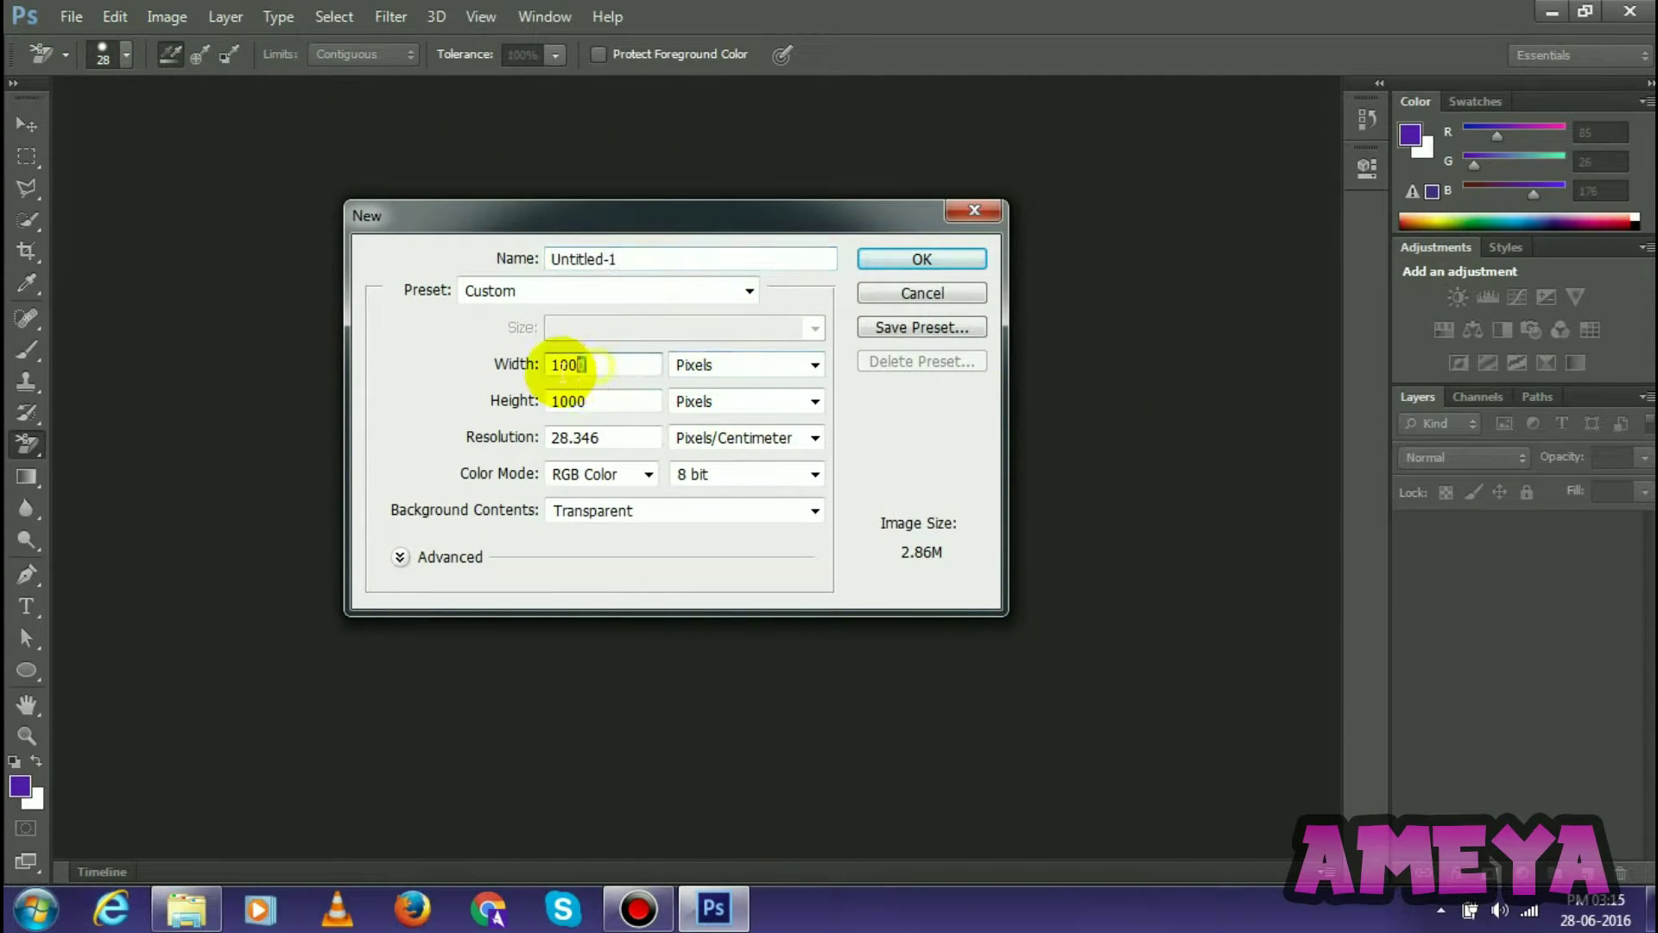
{"action": "double_click", "coordinate": [572, 364]}
{"action": "left_click", "coordinate": [580, 364]}
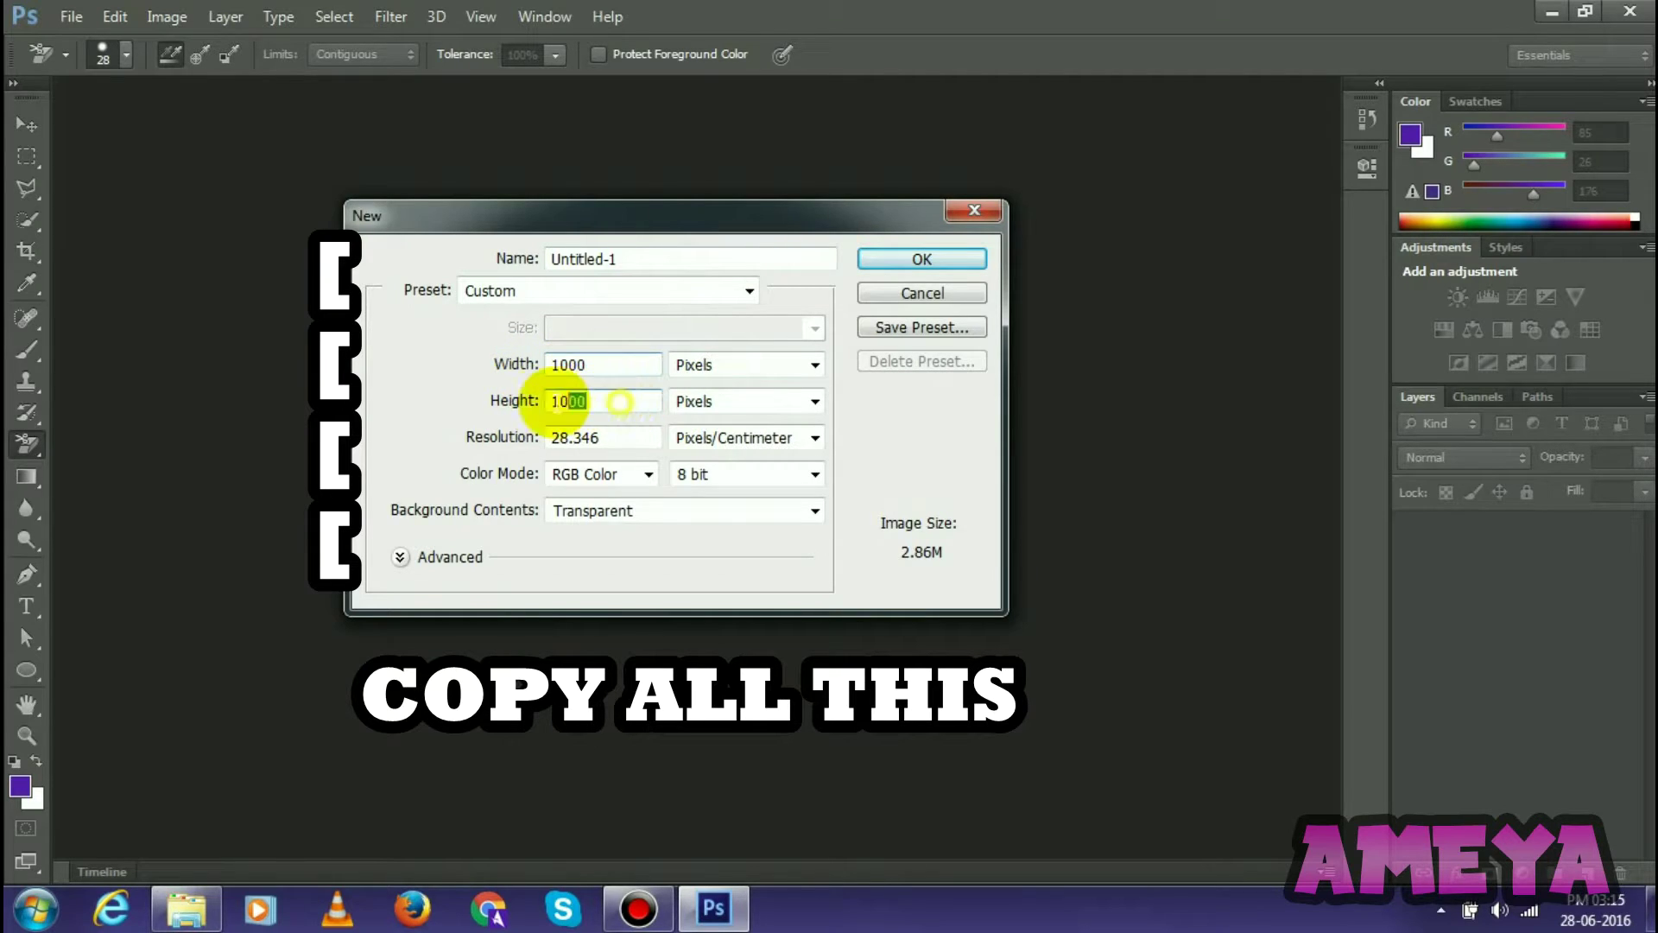
{"action": "double_click", "coordinate": [570, 401]}
{"action": "key", "text": "ctrl+a"}
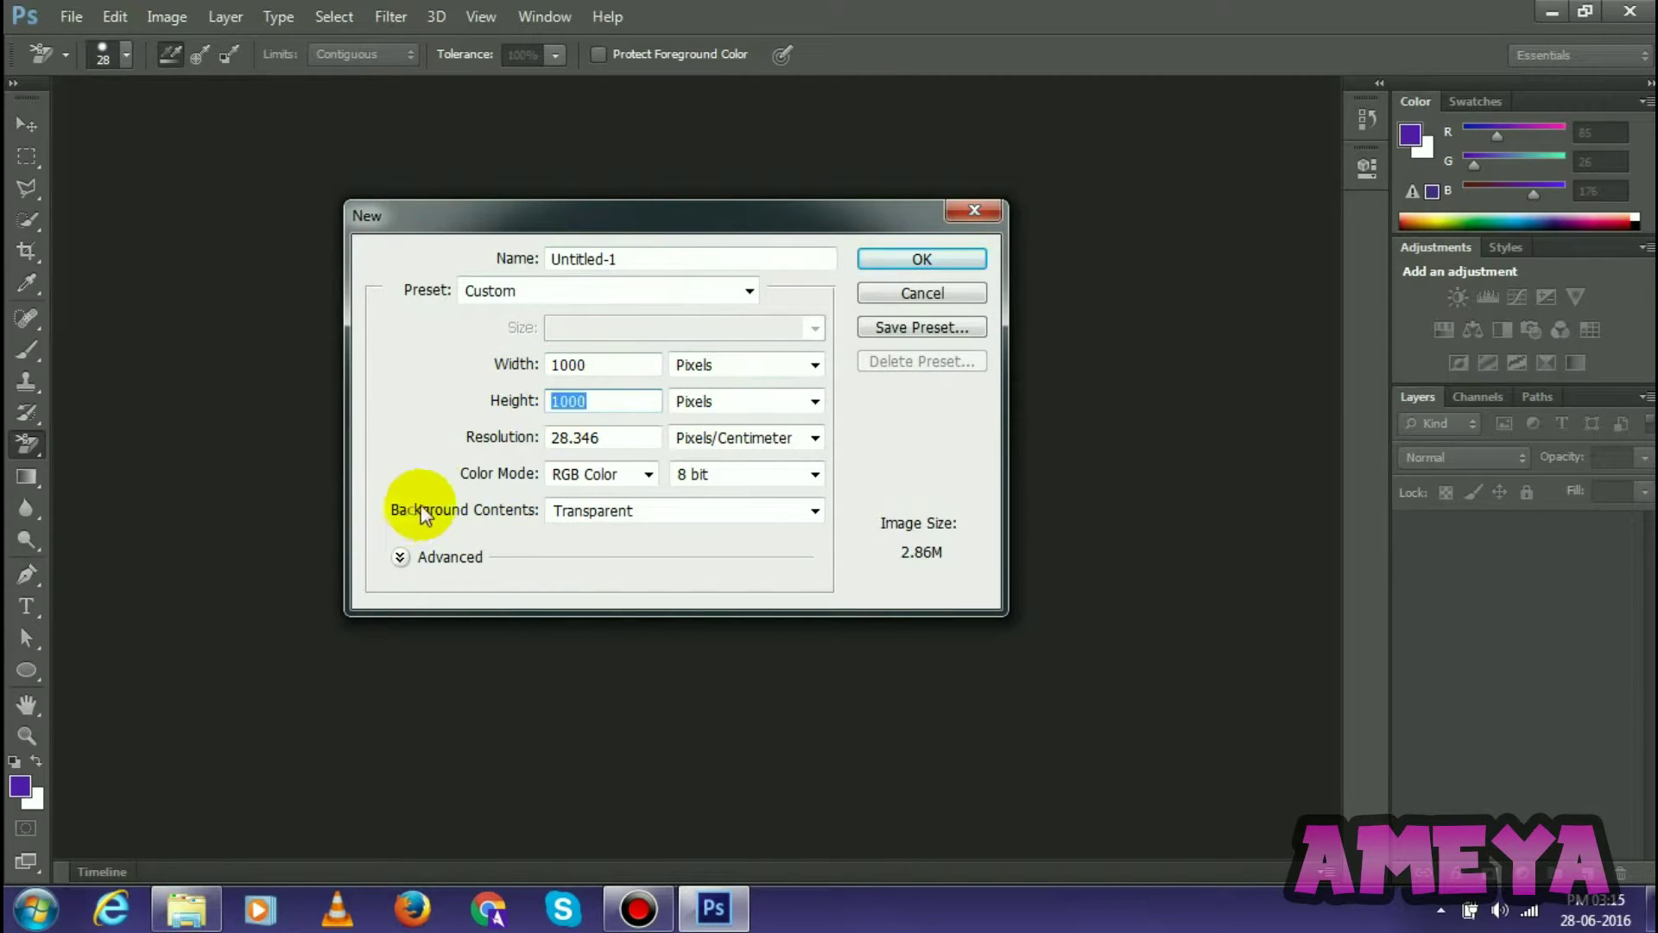
Keep the Transparent background and name Untitled-1, then create the document
{"action": "left_click", "coordinate": [635, 519]}
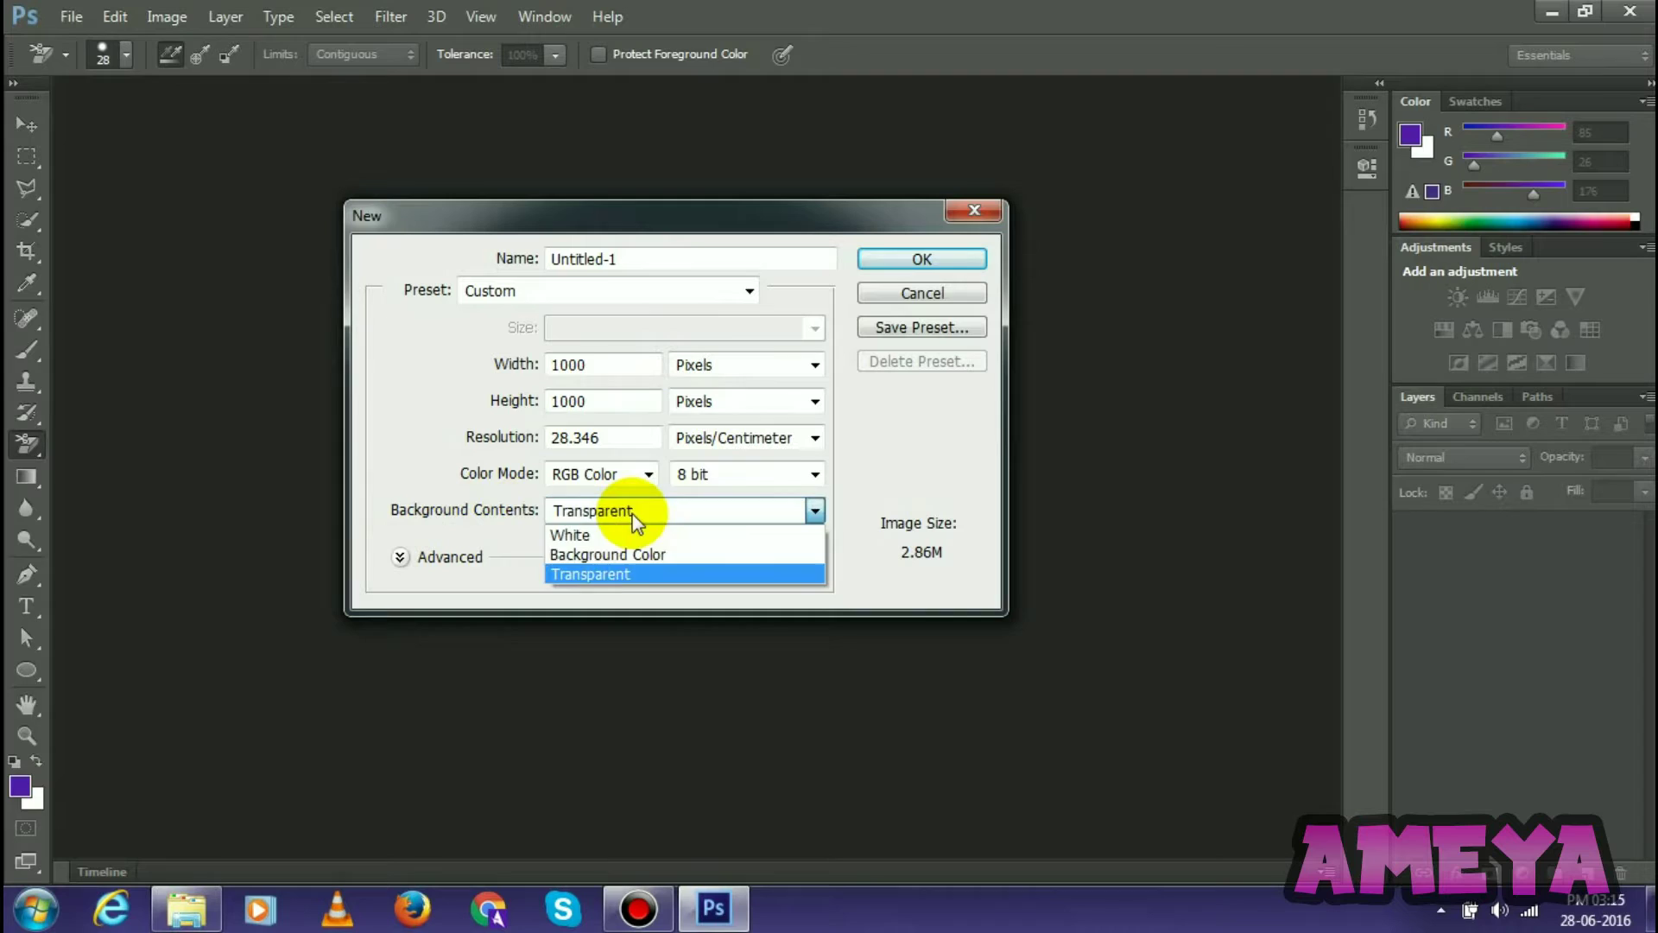
{"action": "left_click", "coordinate": [635, 519]}
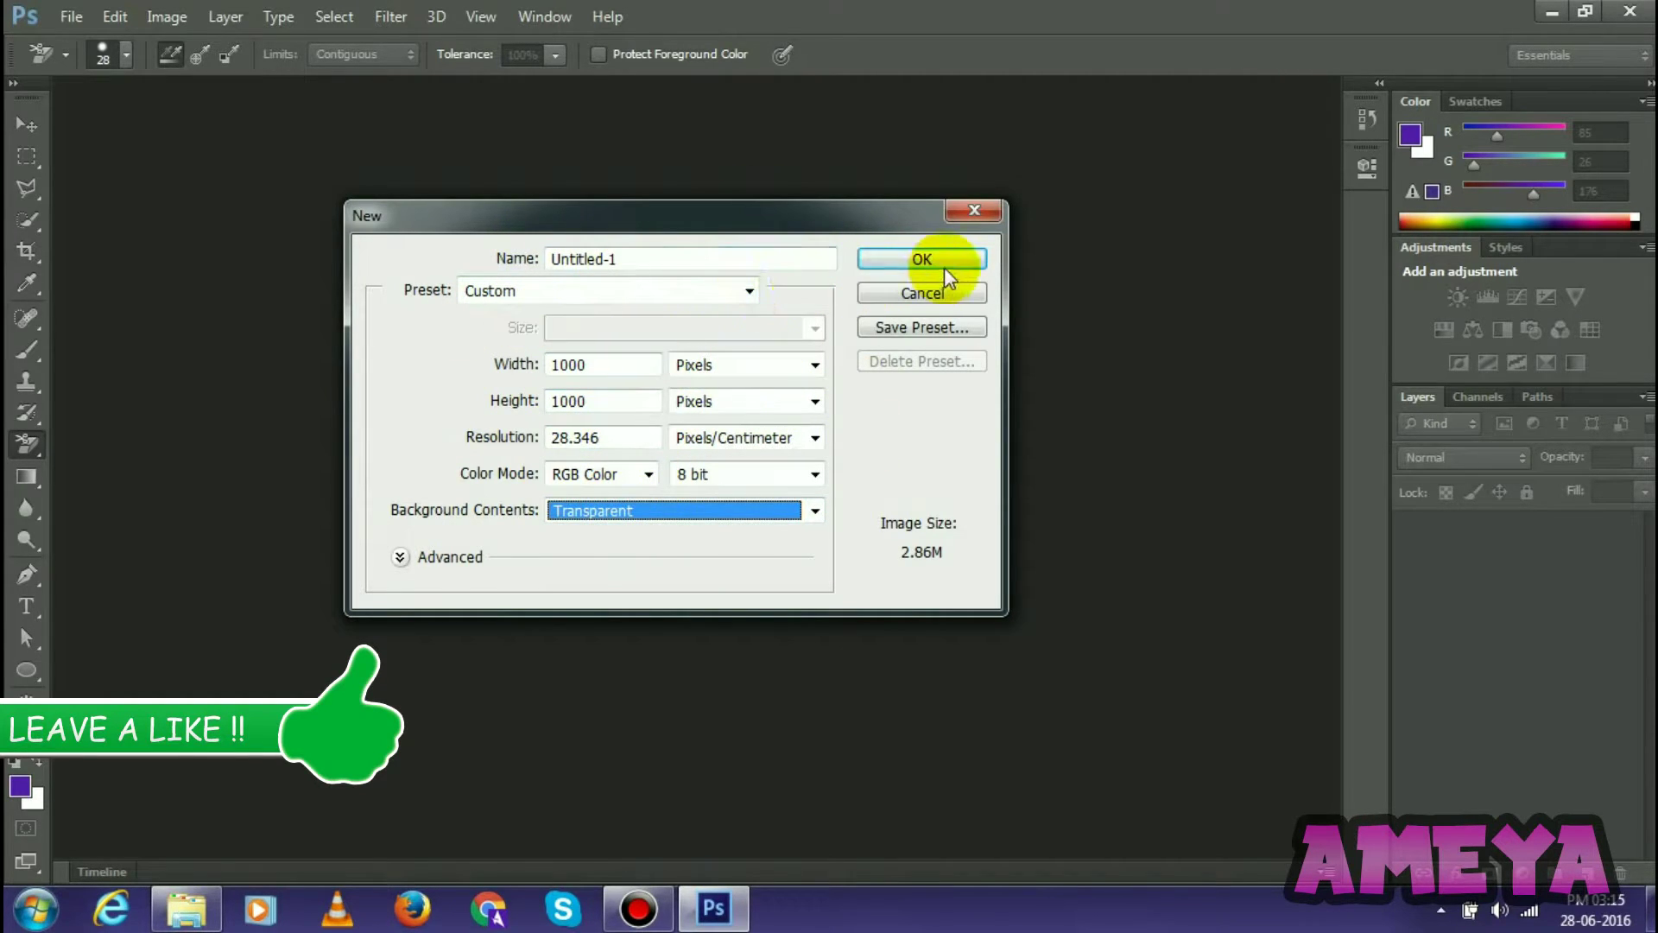
{"action": "left_click", "coordinate": [657, 263]}
{"action": "left_click_drag", "start_coordinate": [657, 261], "coordinate": [505, 267]}
{"action": "left_click", "coordinate": [604, 265]}
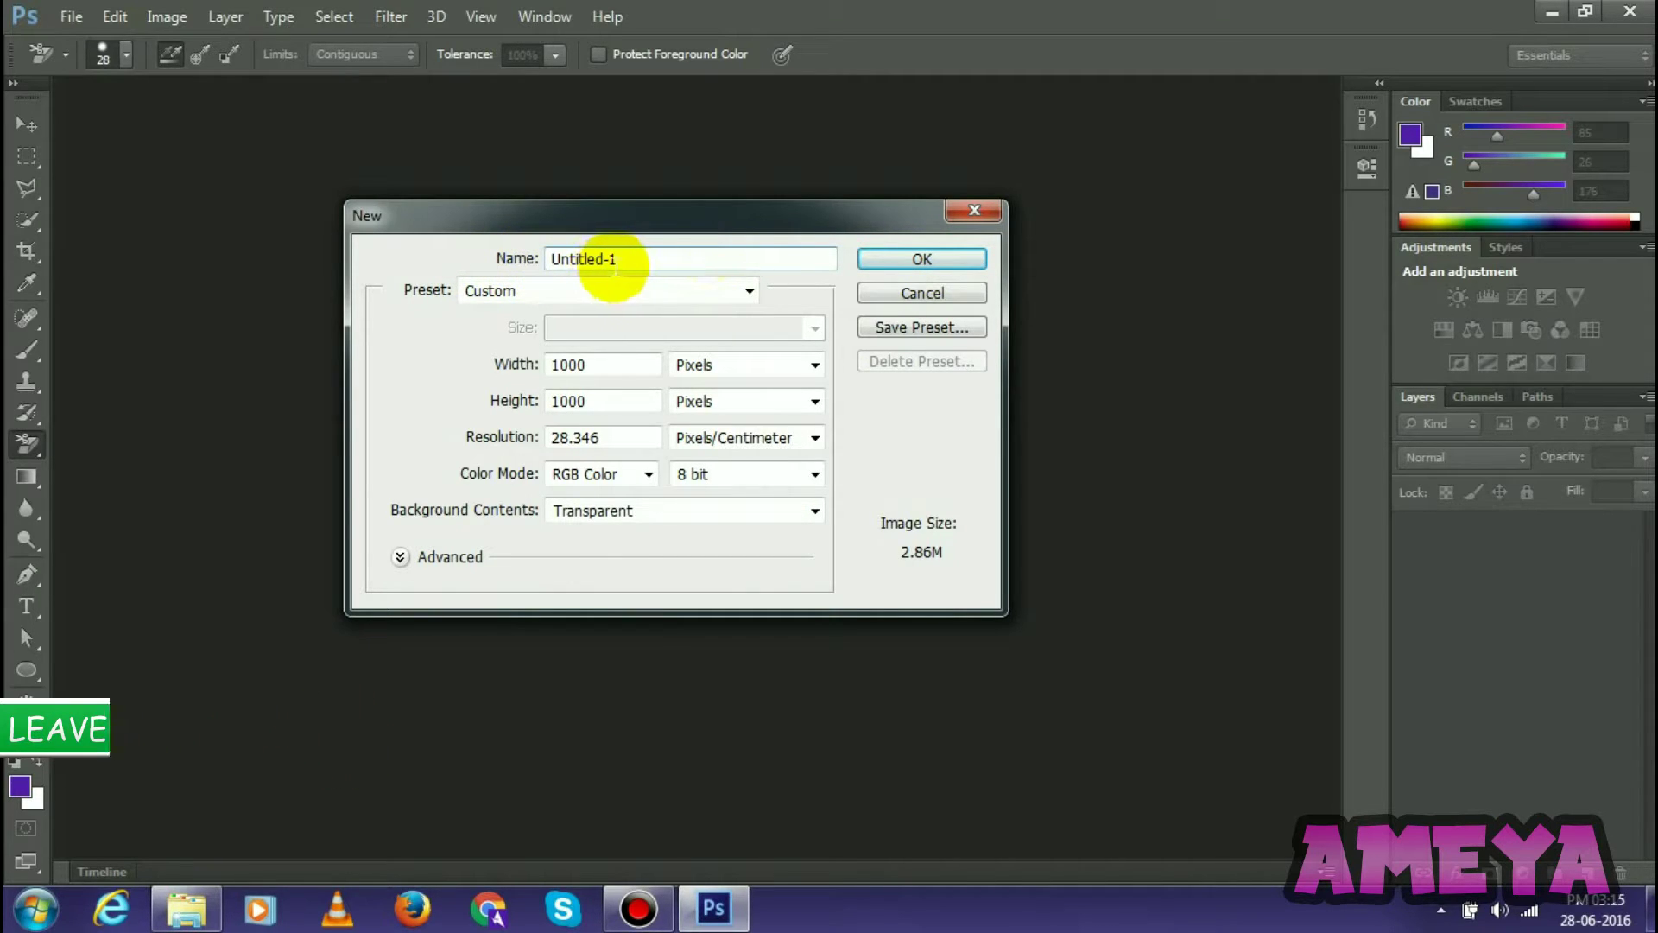
{"action": "double_click", "coordinate": [573, 259]}
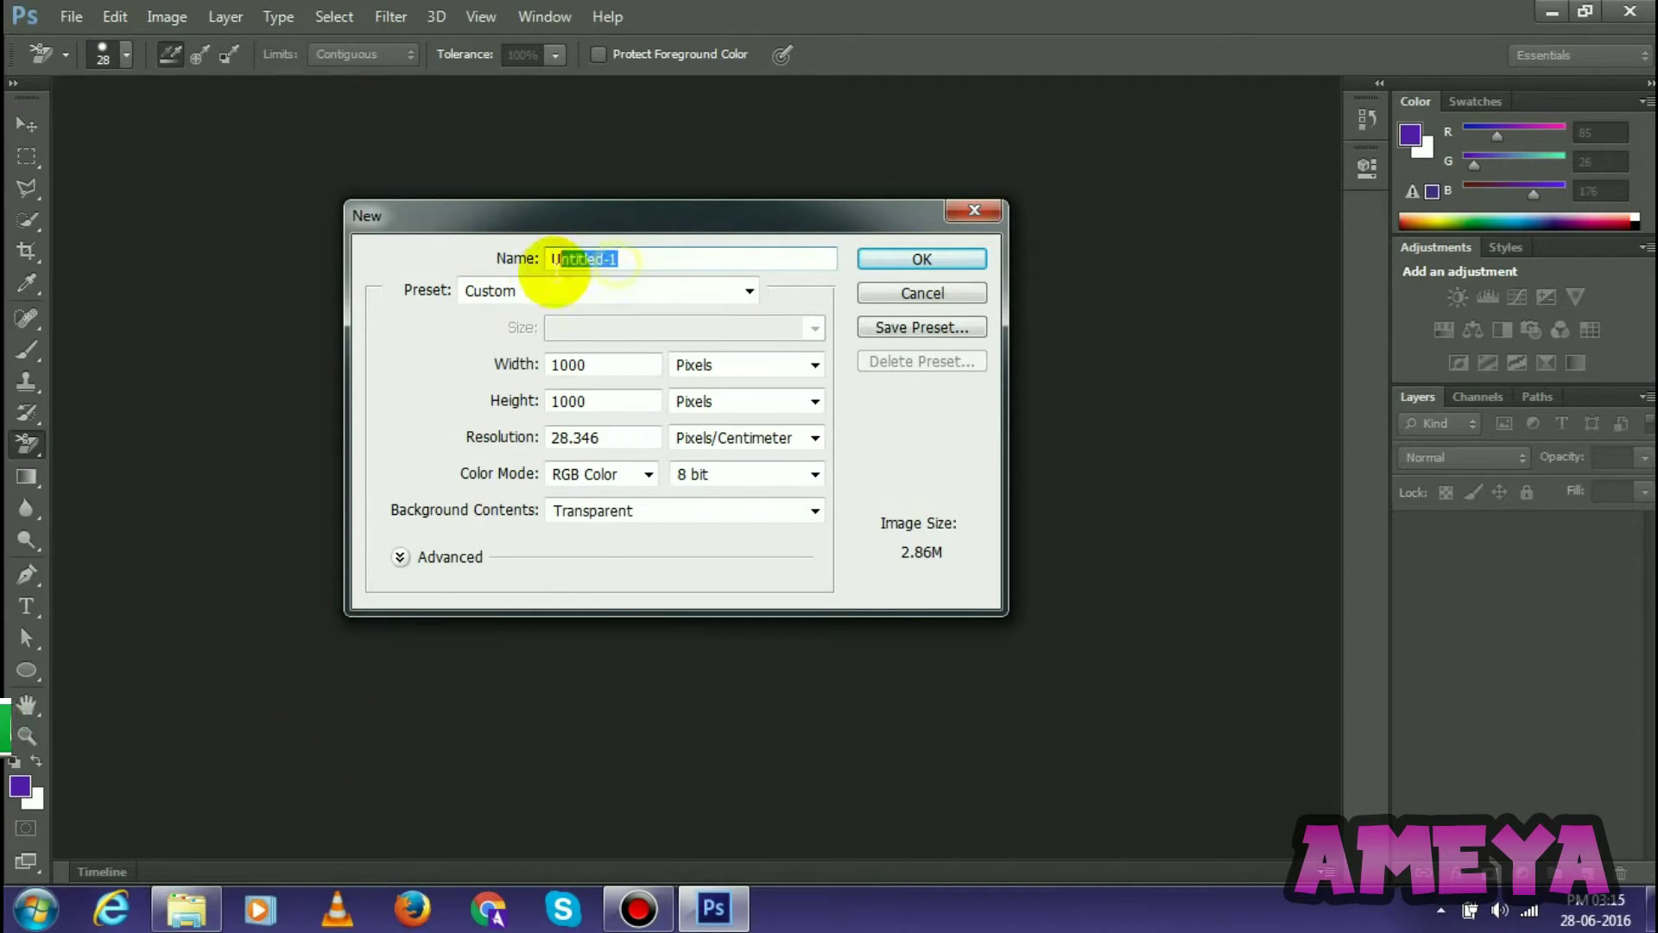
{"action": "left_click", "coordinate": [877, 260]}
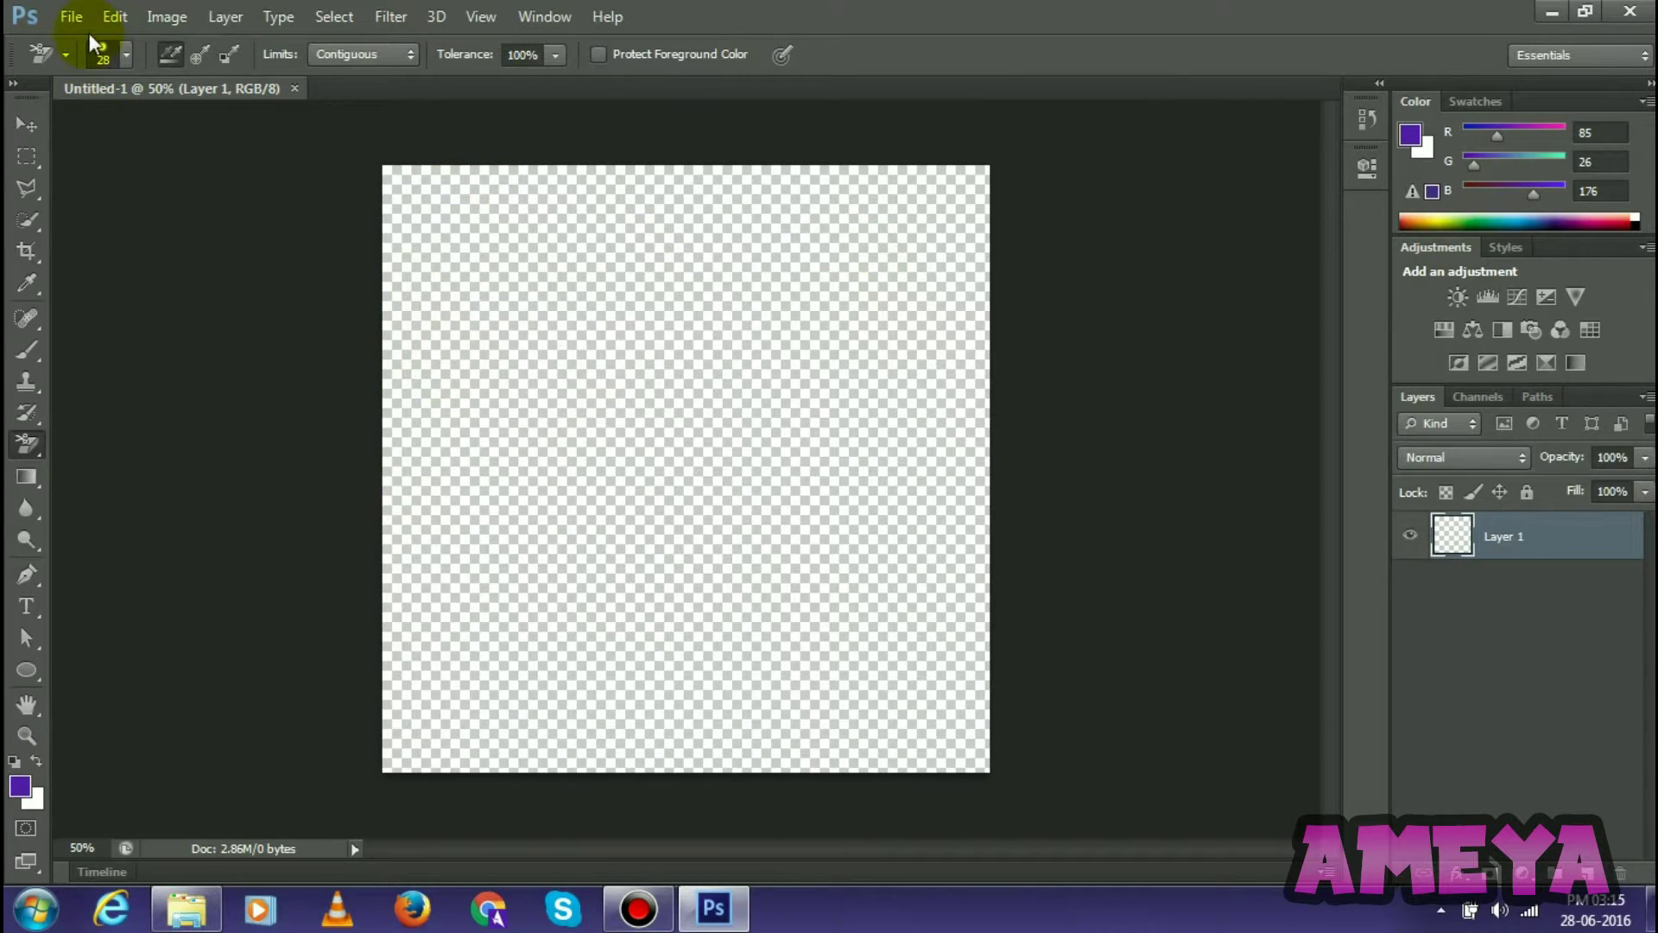
Recheck the New Logo 2 MOD image, then place it into Untitled-1
{"action": "left_click", "coordinate": [194, 907]}
{"action": "left_click", "coordinate": [194, 907]}
{"action": "left_click", "coordinate": [194, 907]}
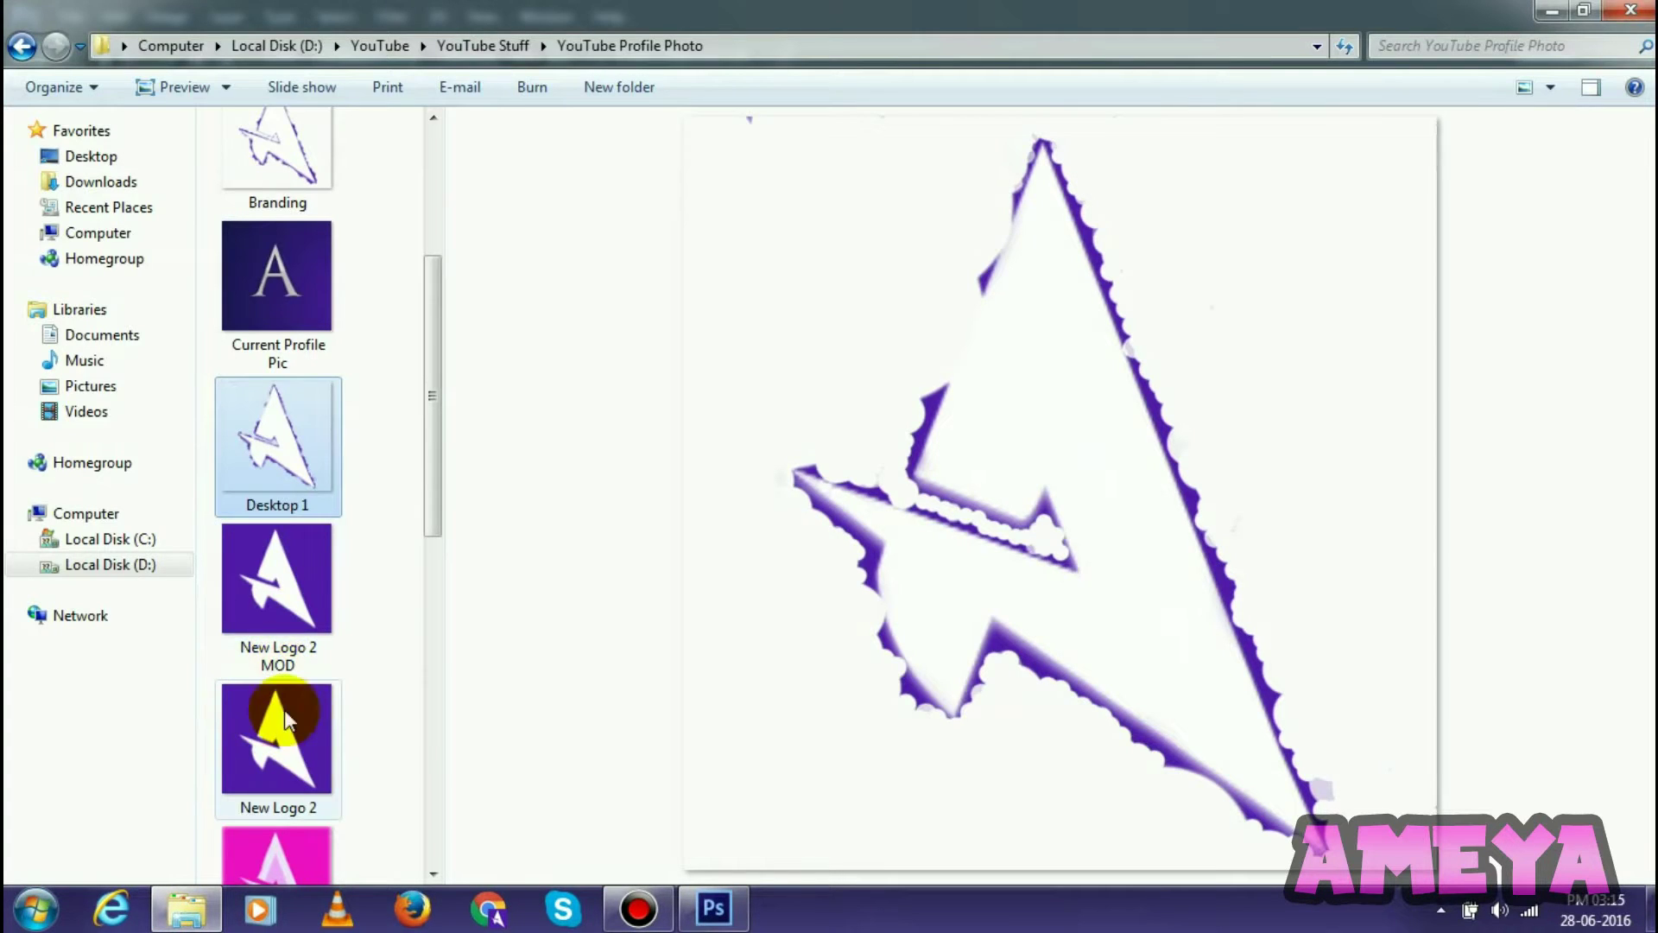
{"action": "left_click", "coordinate": [281, 661]}
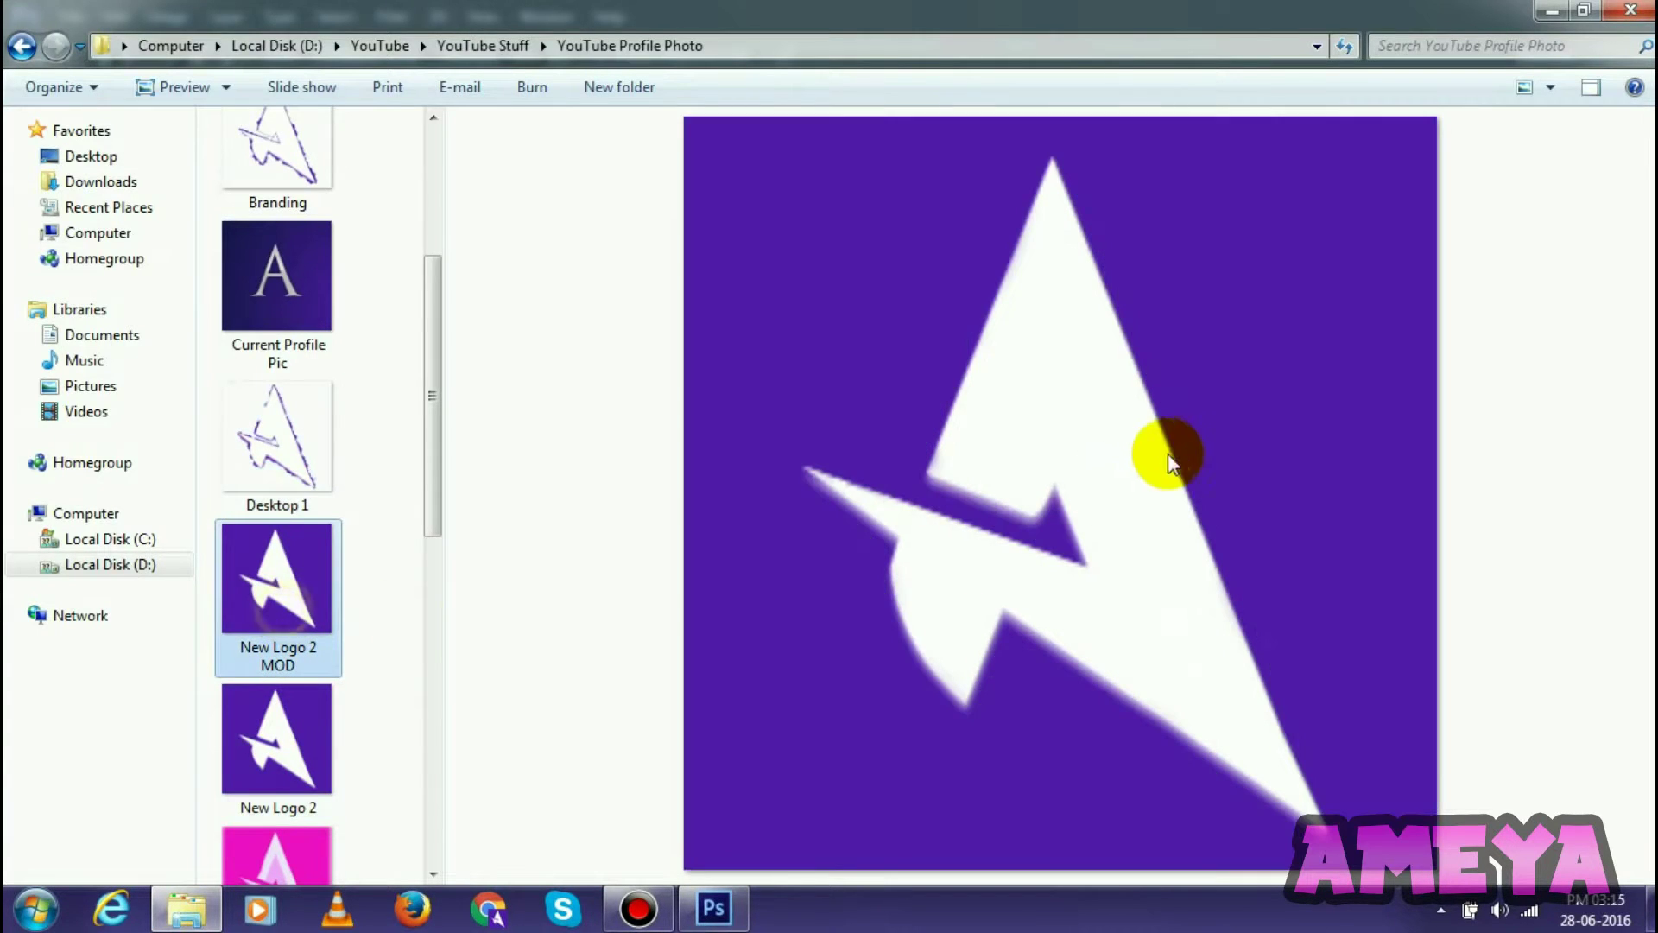
{"action": "left_click", "coordinate": [713, 906]}
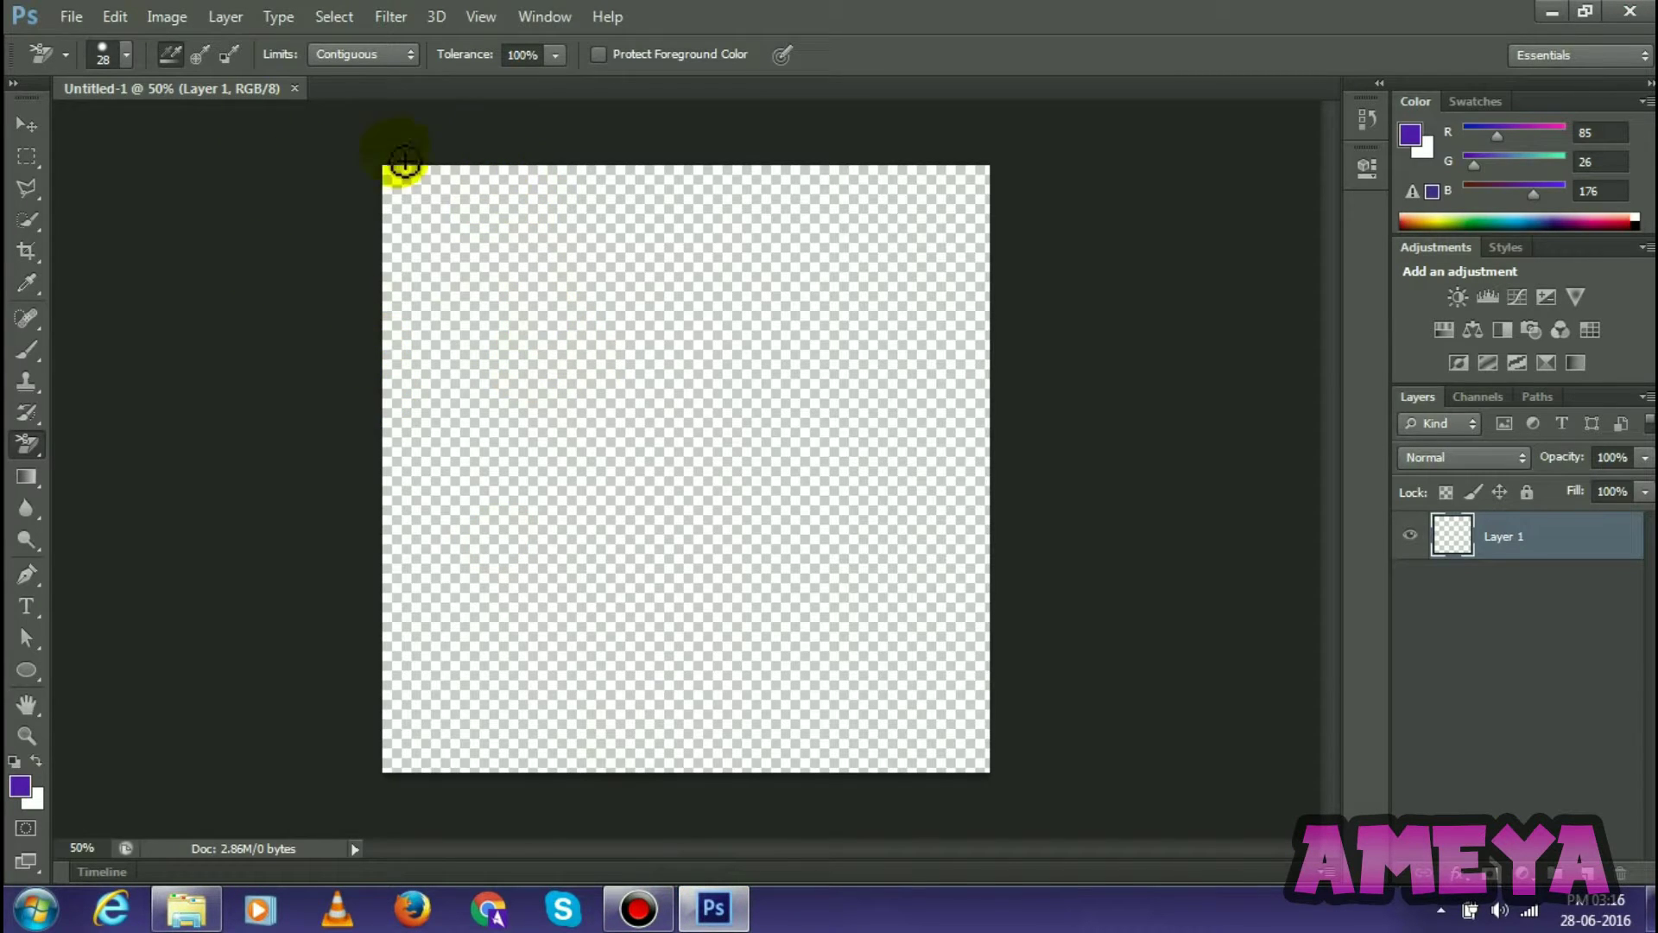
{"action": "left_click", "coordinate": [74, 18]}
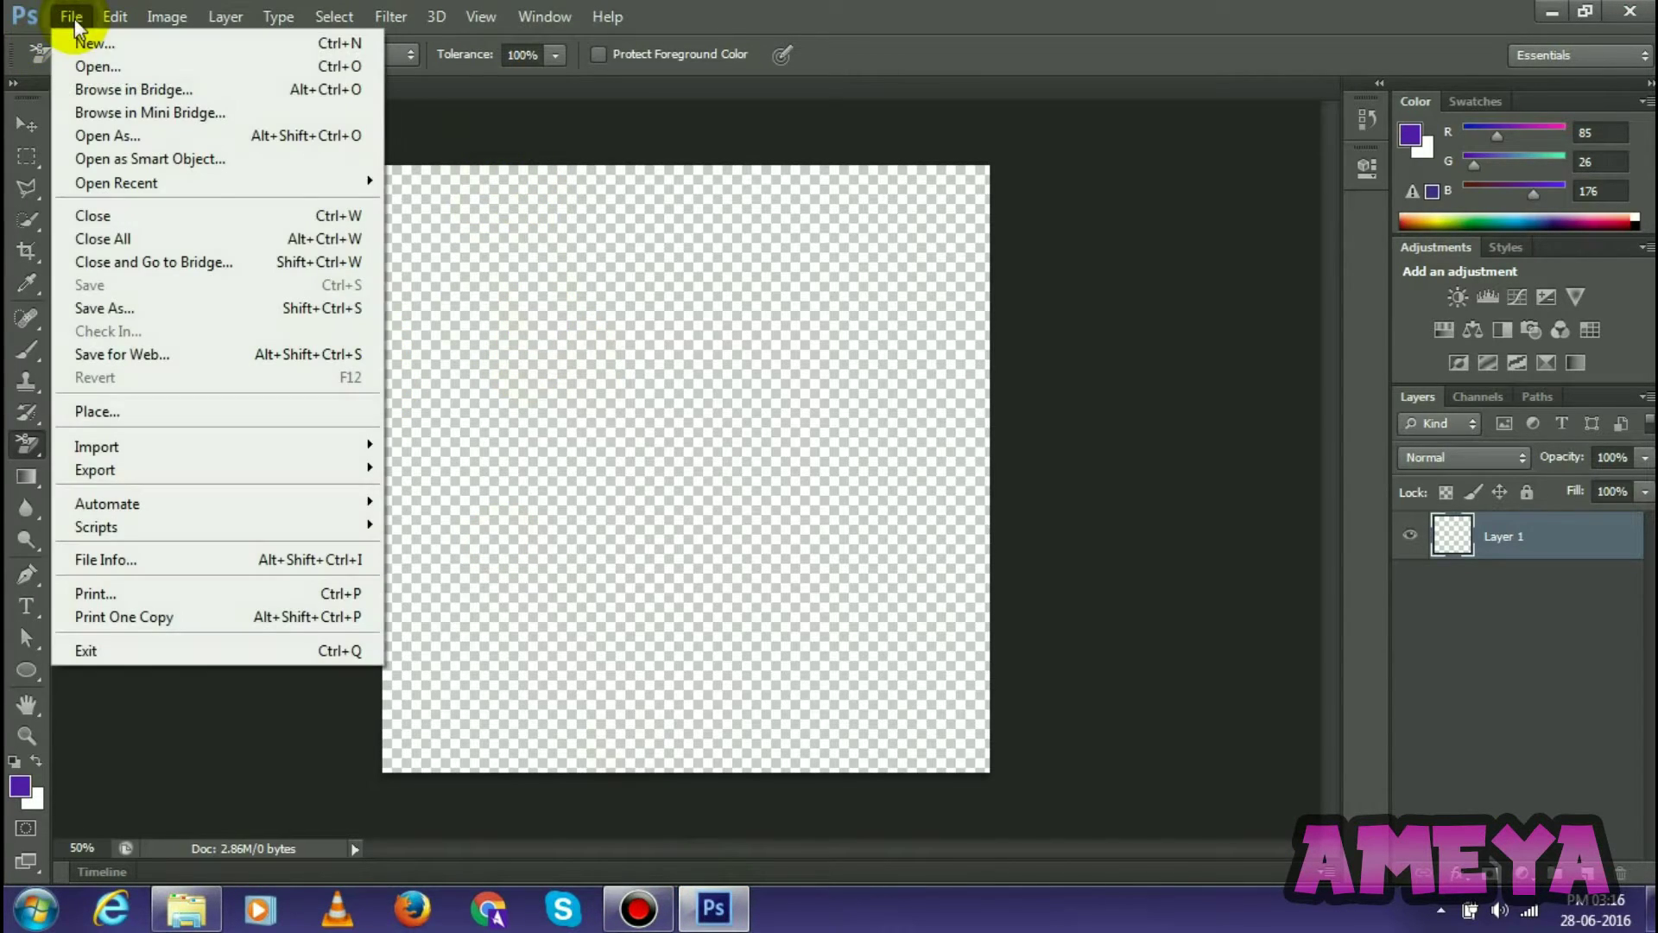
{"action": "left_click", "coordinate": [126, 416]}
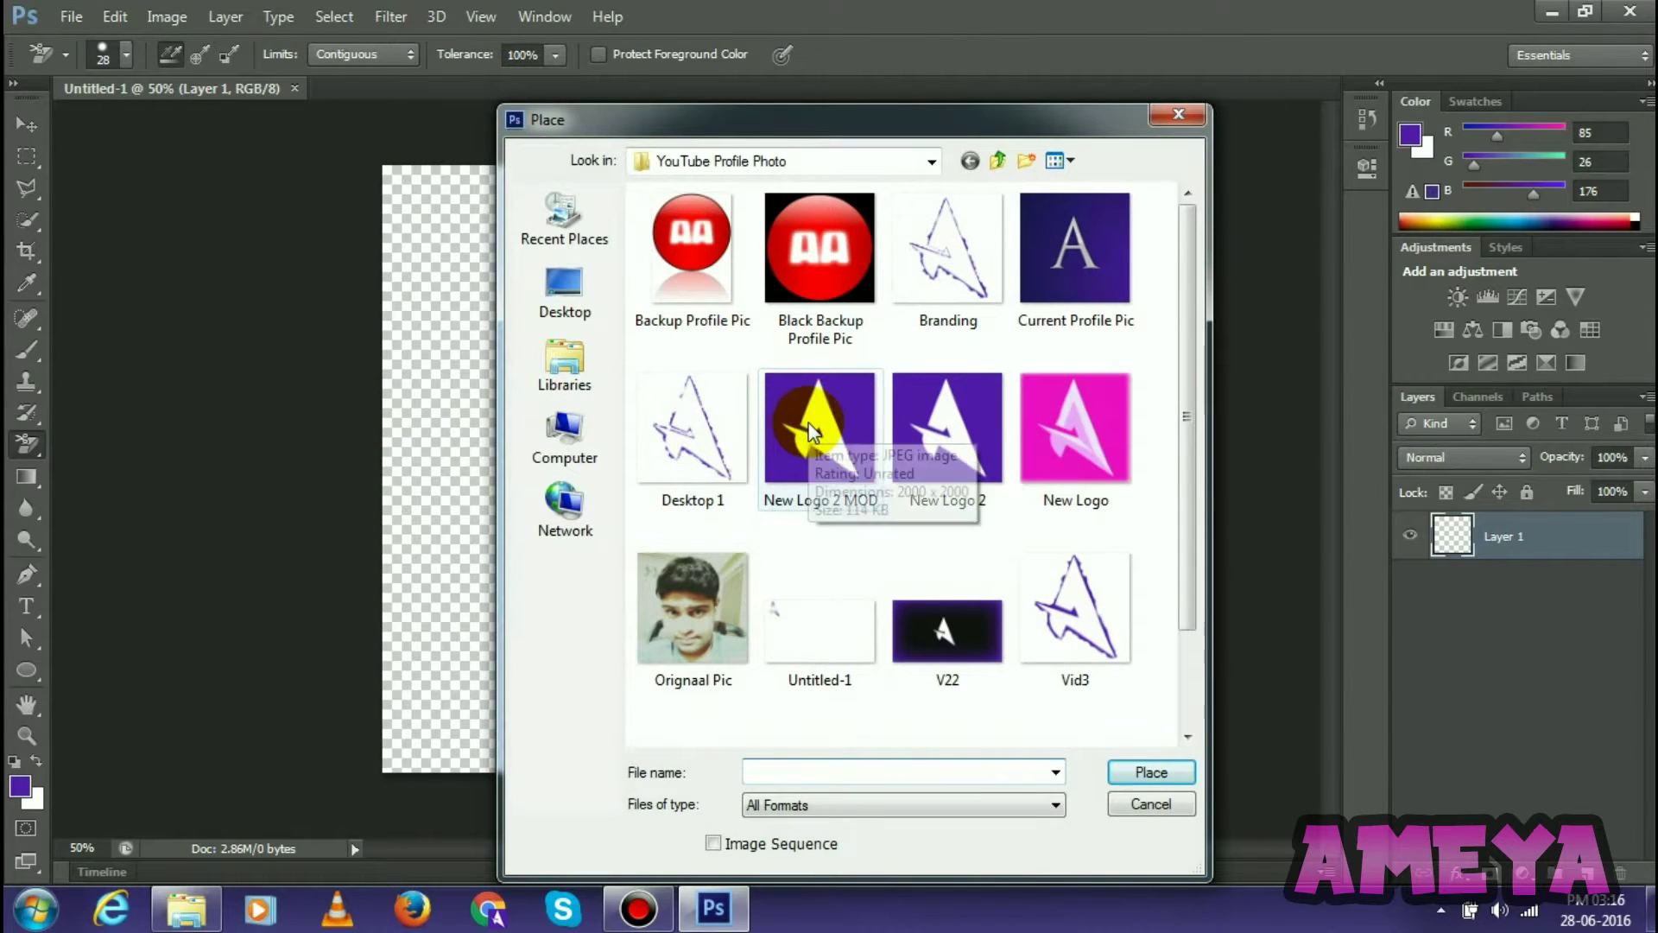
{"action": "double_click", "coordinate": [812, 432]}
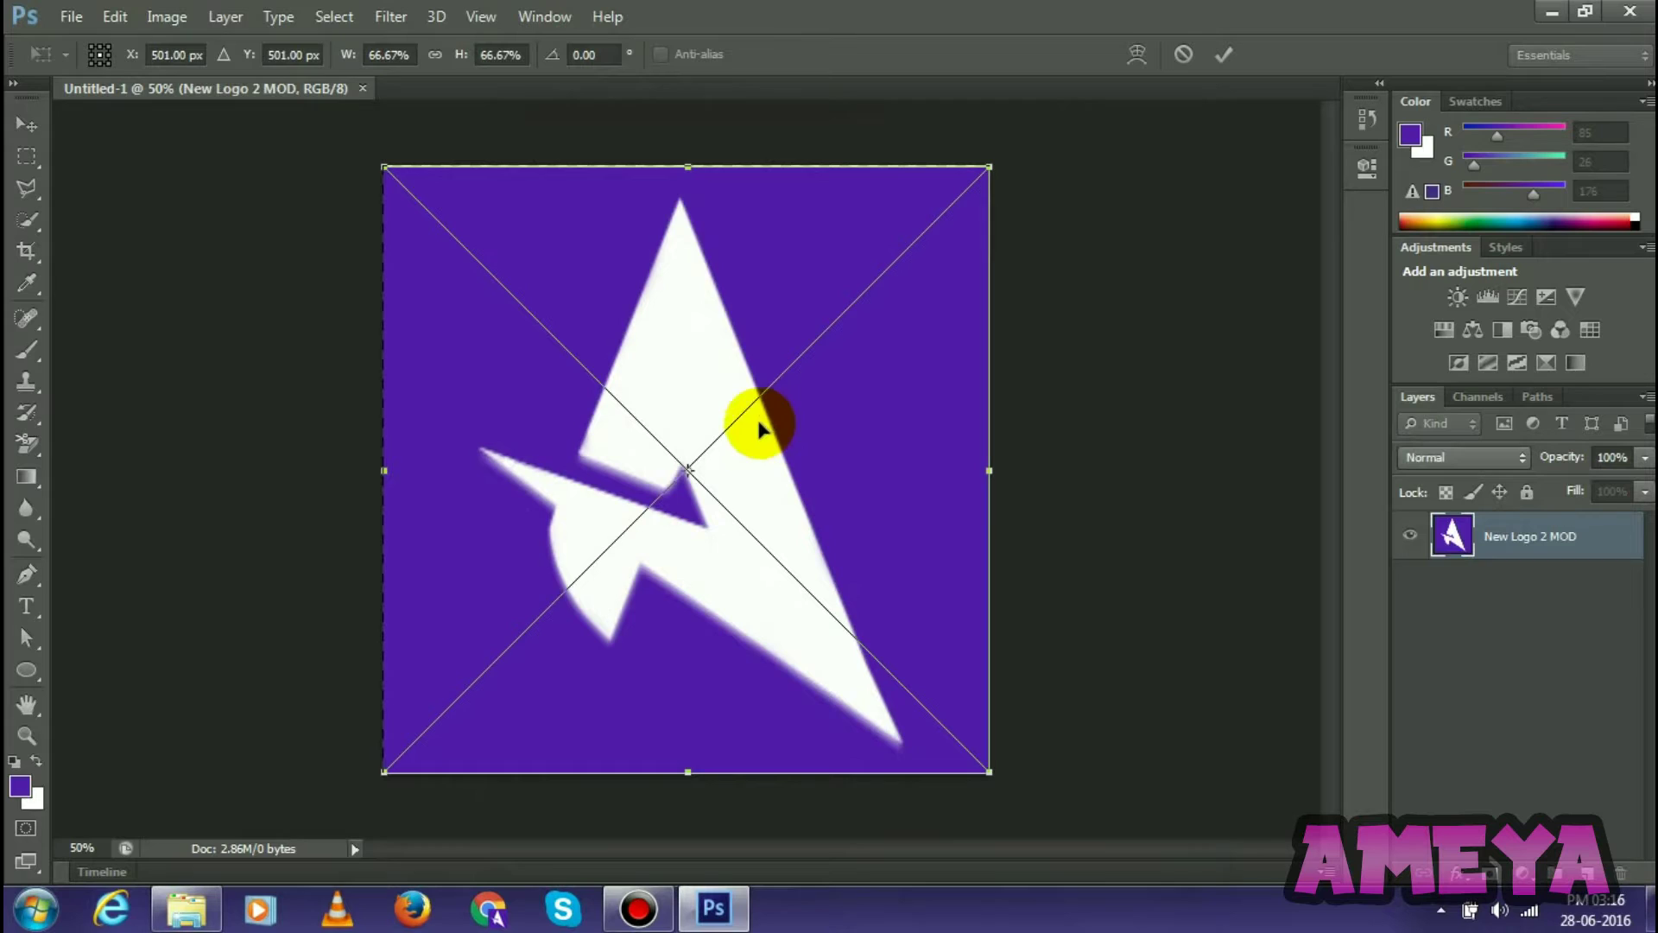
Stretch the placed logo slightly taller and wider to fill the canvas, and commit
{"action": "left_click_drag", "start_coordinate": [683, 168], "coordinate": [683, 156]}
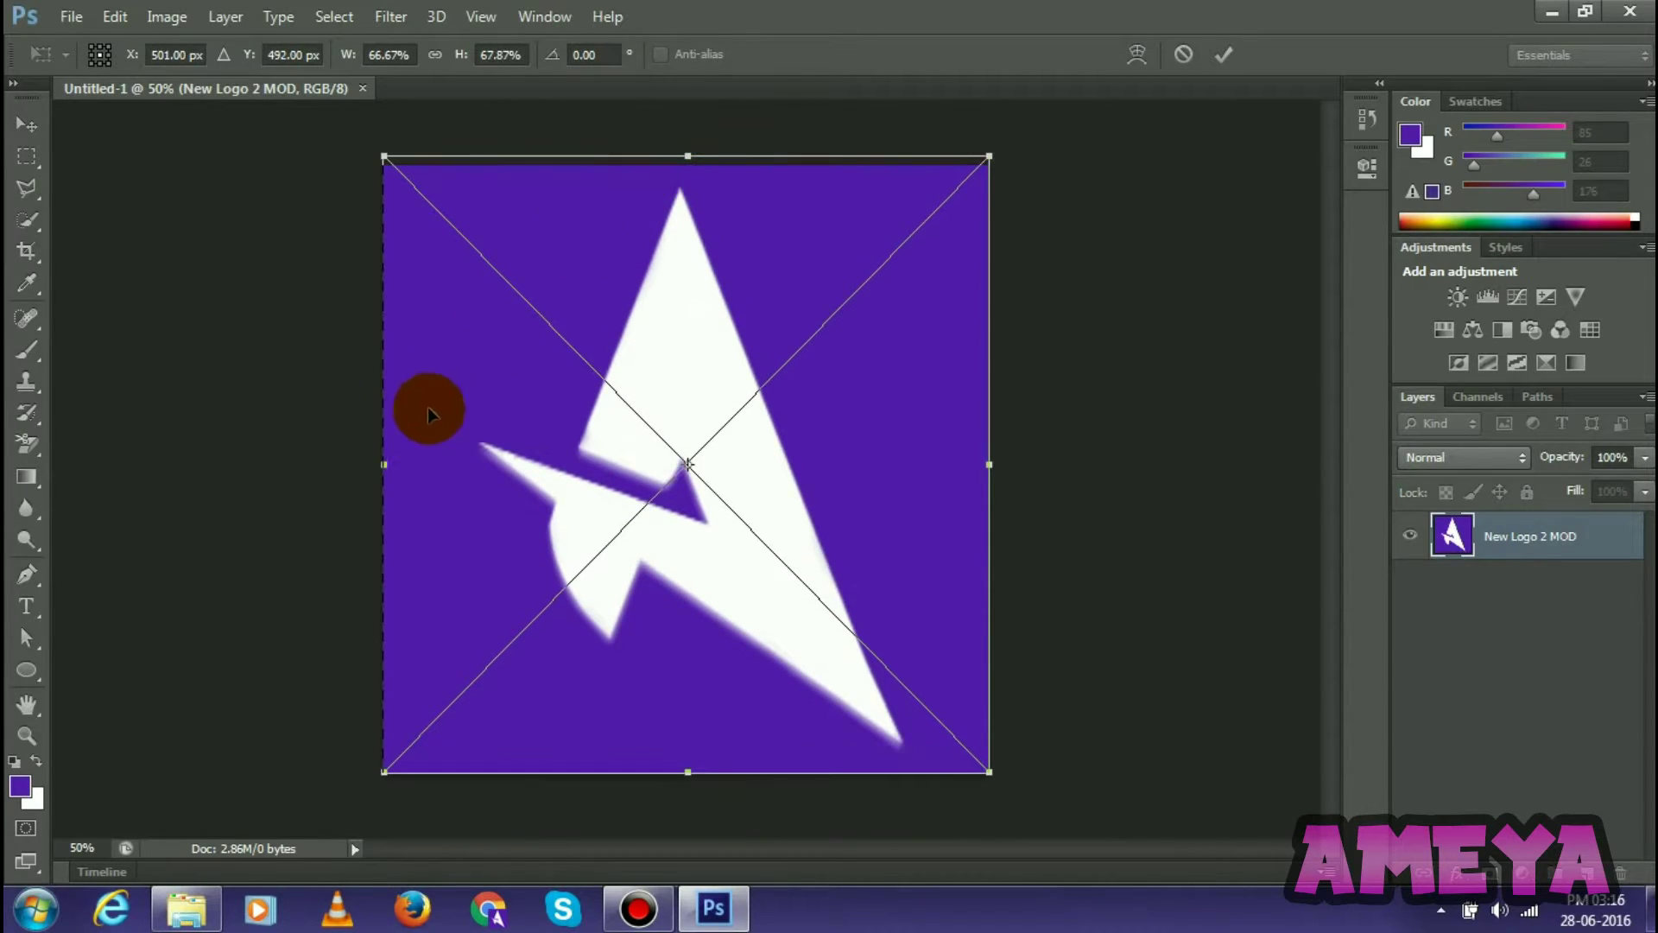
{"action": "left_click_drag", "start_coordinate": [383, 464], "coordinate": [362, 463]}
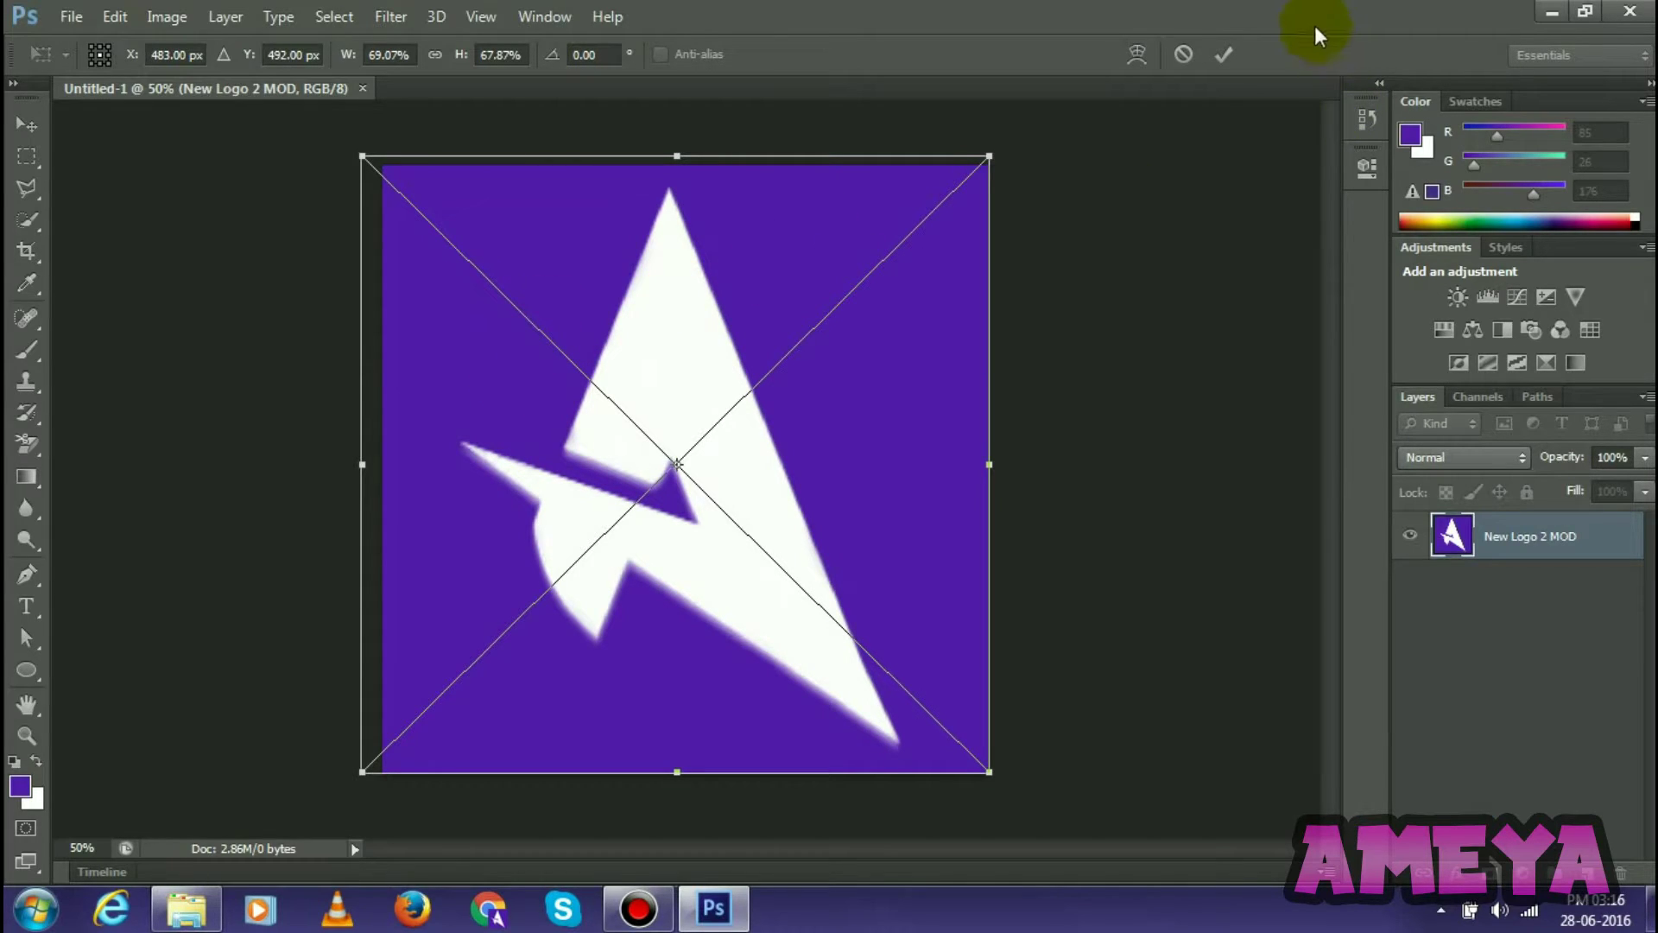
{"action": "left_click", "coordinate": [1223, 56]}
{"action": "key", "text": "e"}
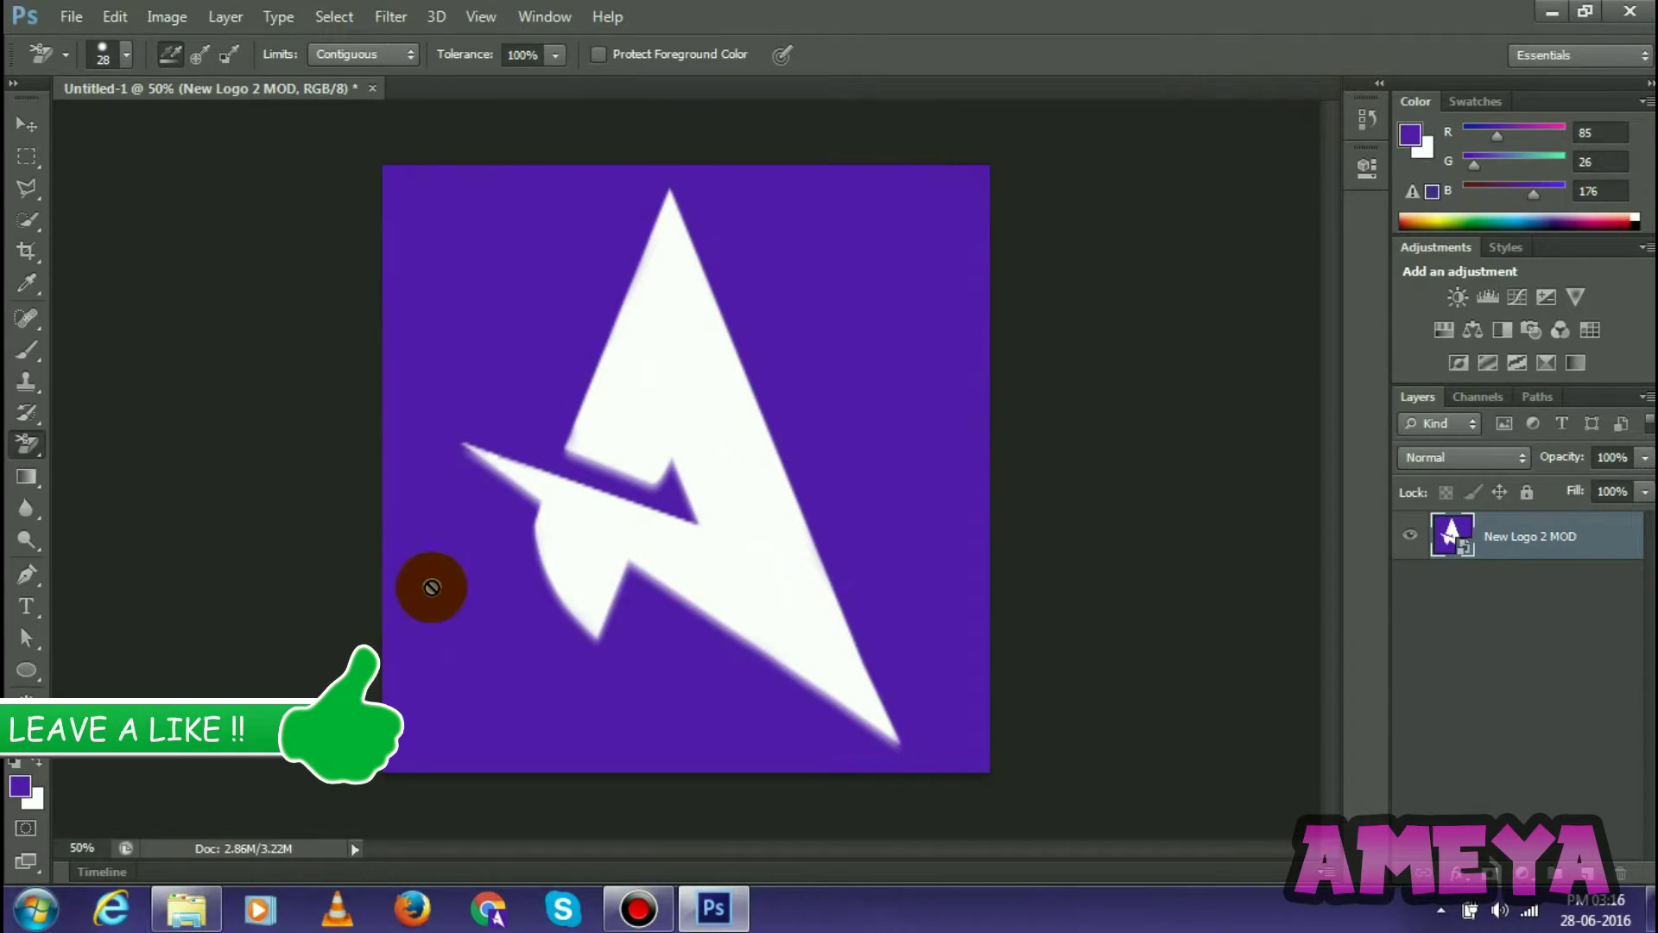
Compare with the Desktop 1 reference, then choose the Background Eraser and rasterize the logo layer
{"action": "left_click", "coordinate": [186, 909]}
{"action": "left_click", "coordinate": [313, 393]}
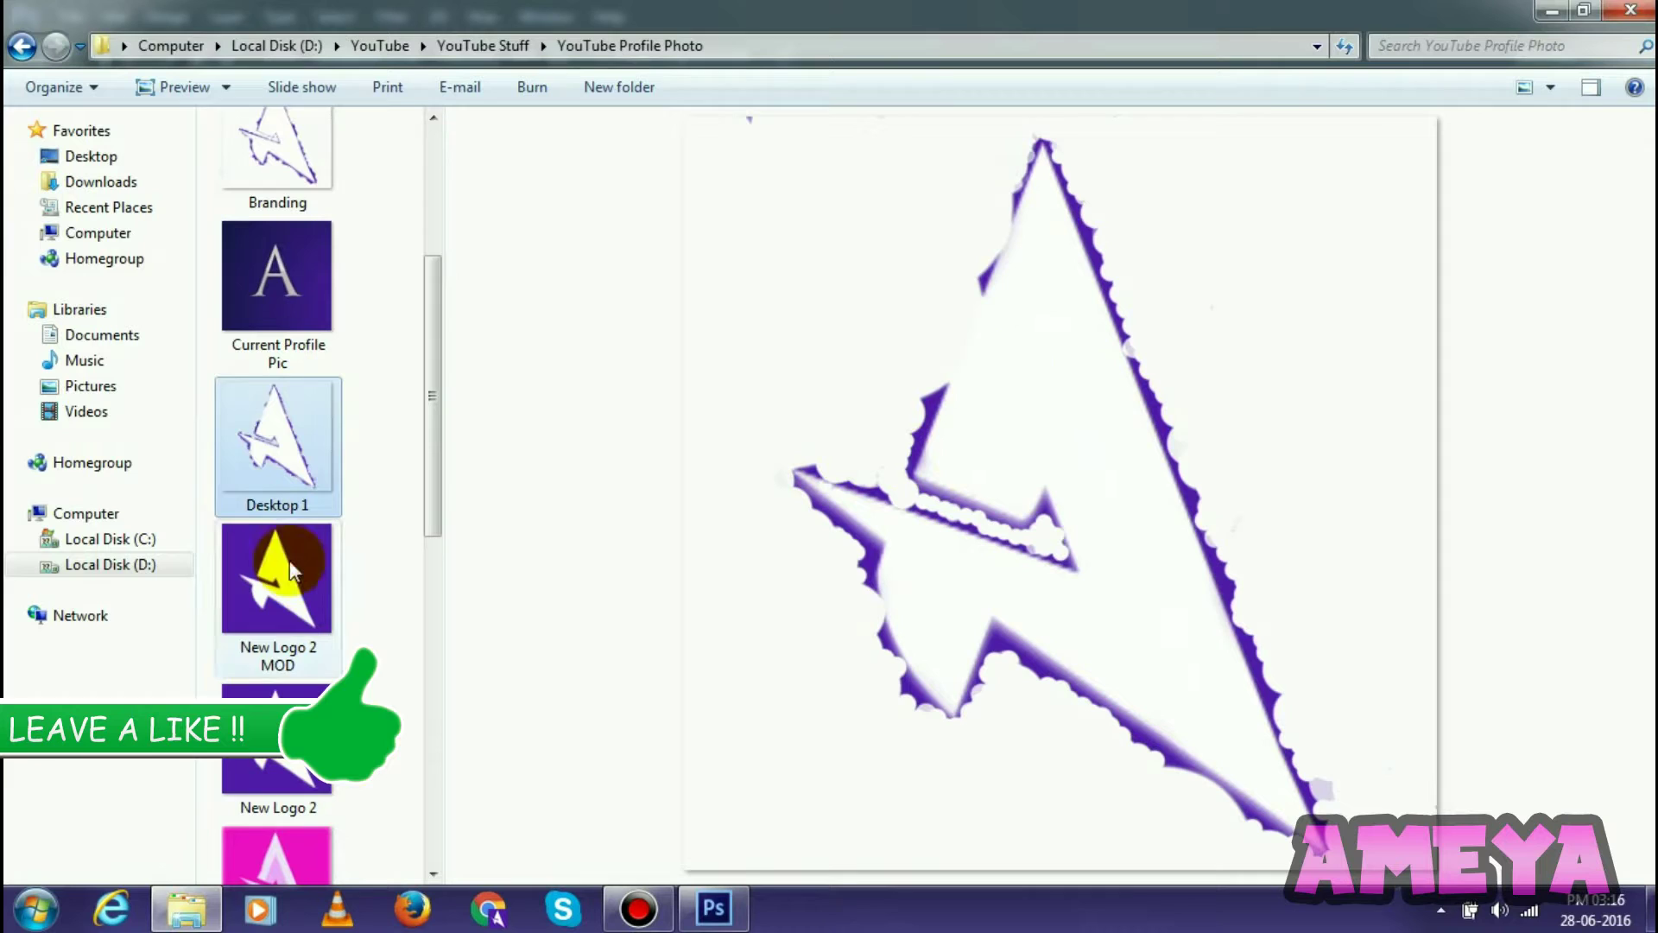
{"action": "left_click", "coordinate": [714, 907]}
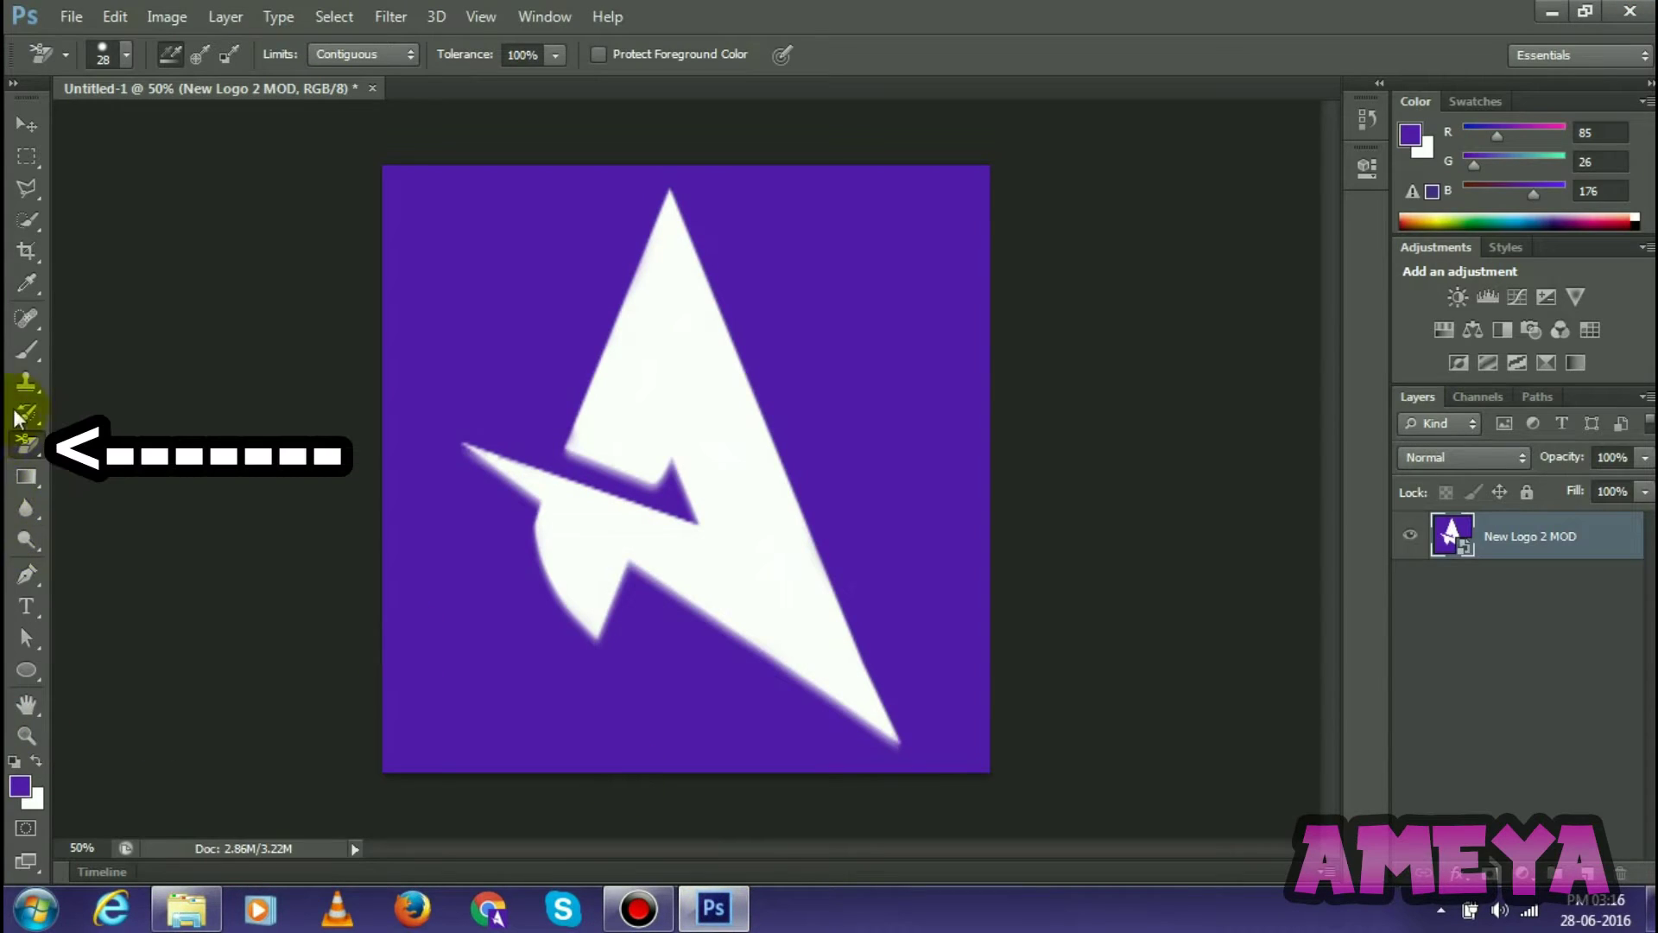
{"action": "right_click", "coordinate": [26, 444]}
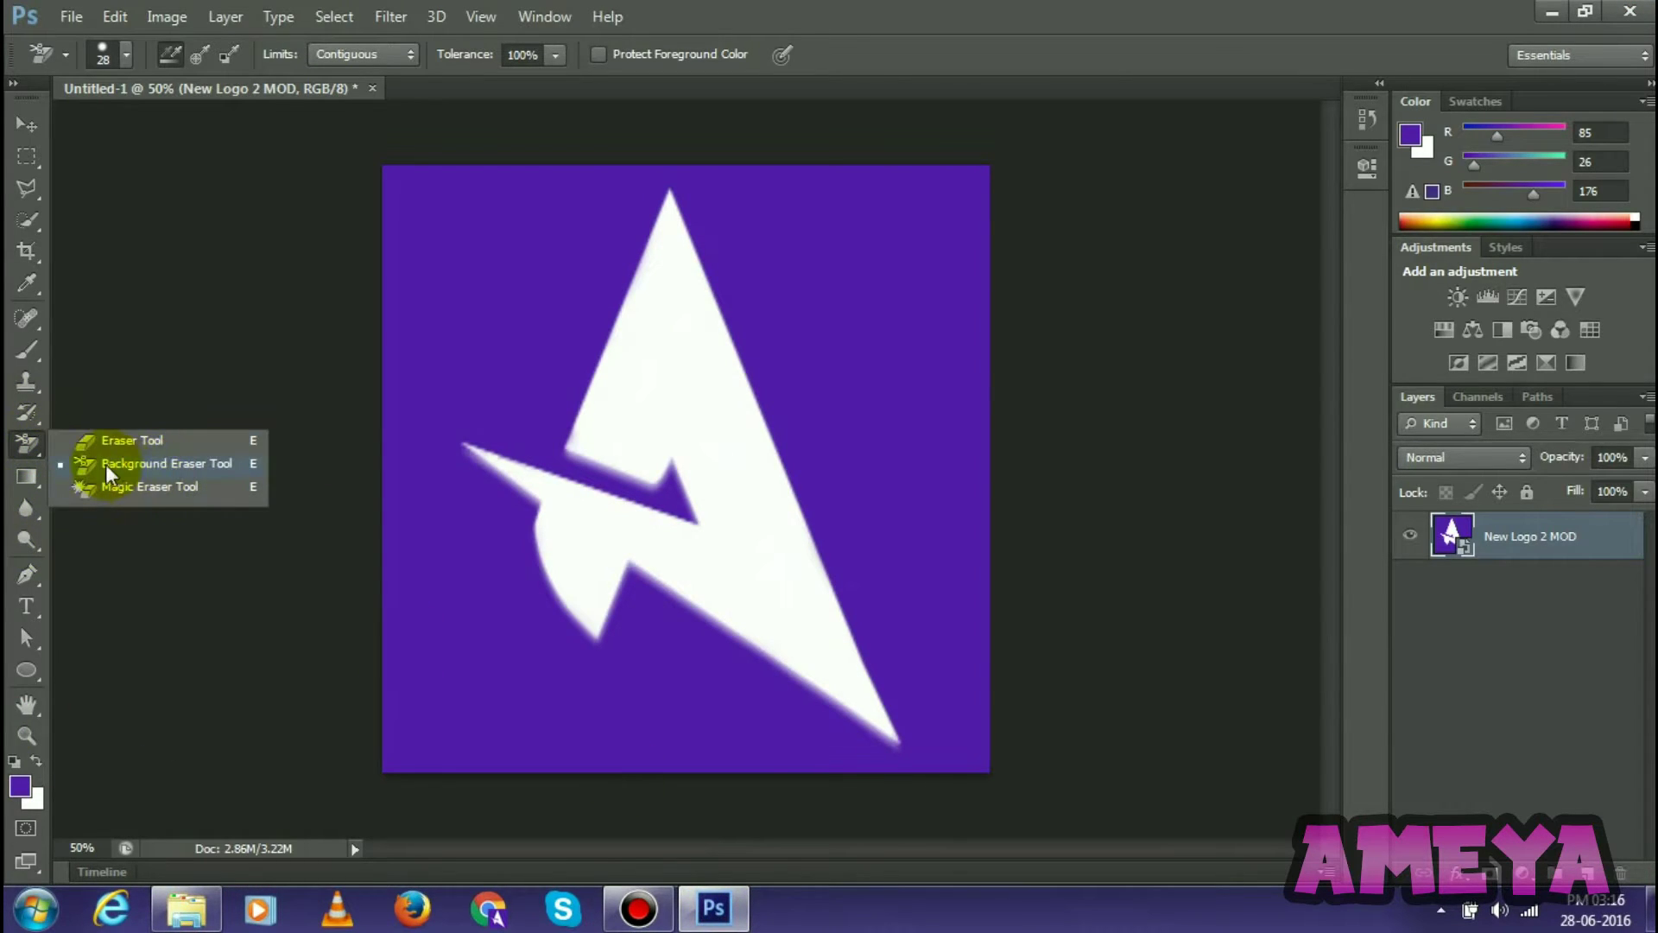
{"action": "left_click", "coordinate": [170, 463]}
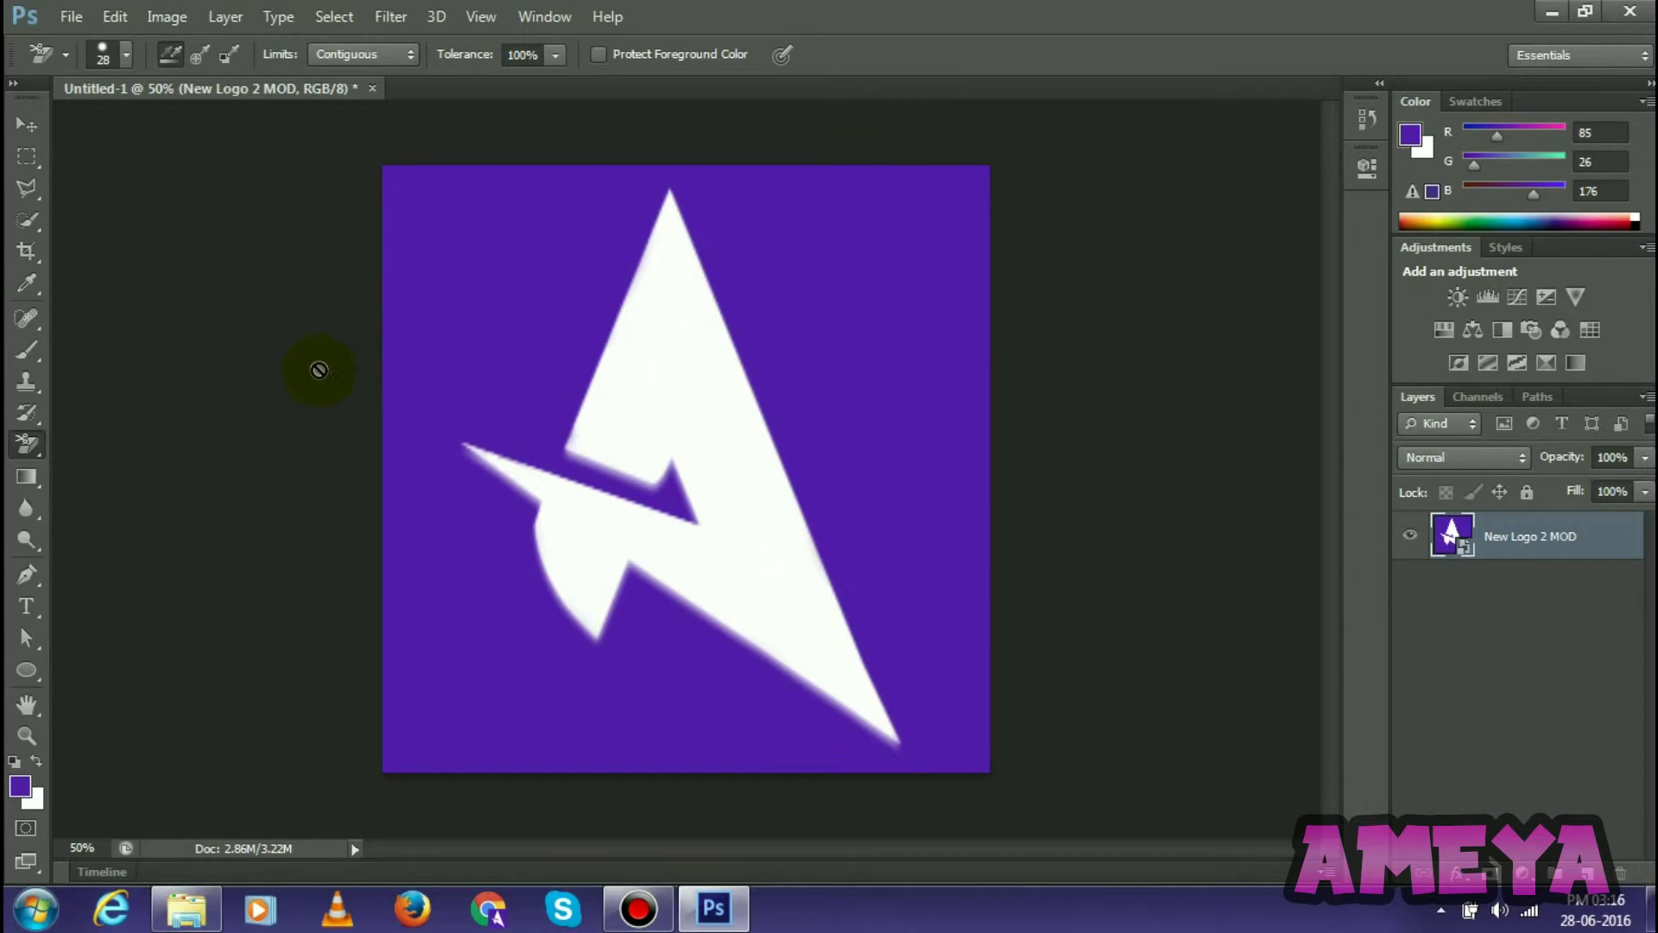
{"action": "left_click", "coordinate": [322, 376]}
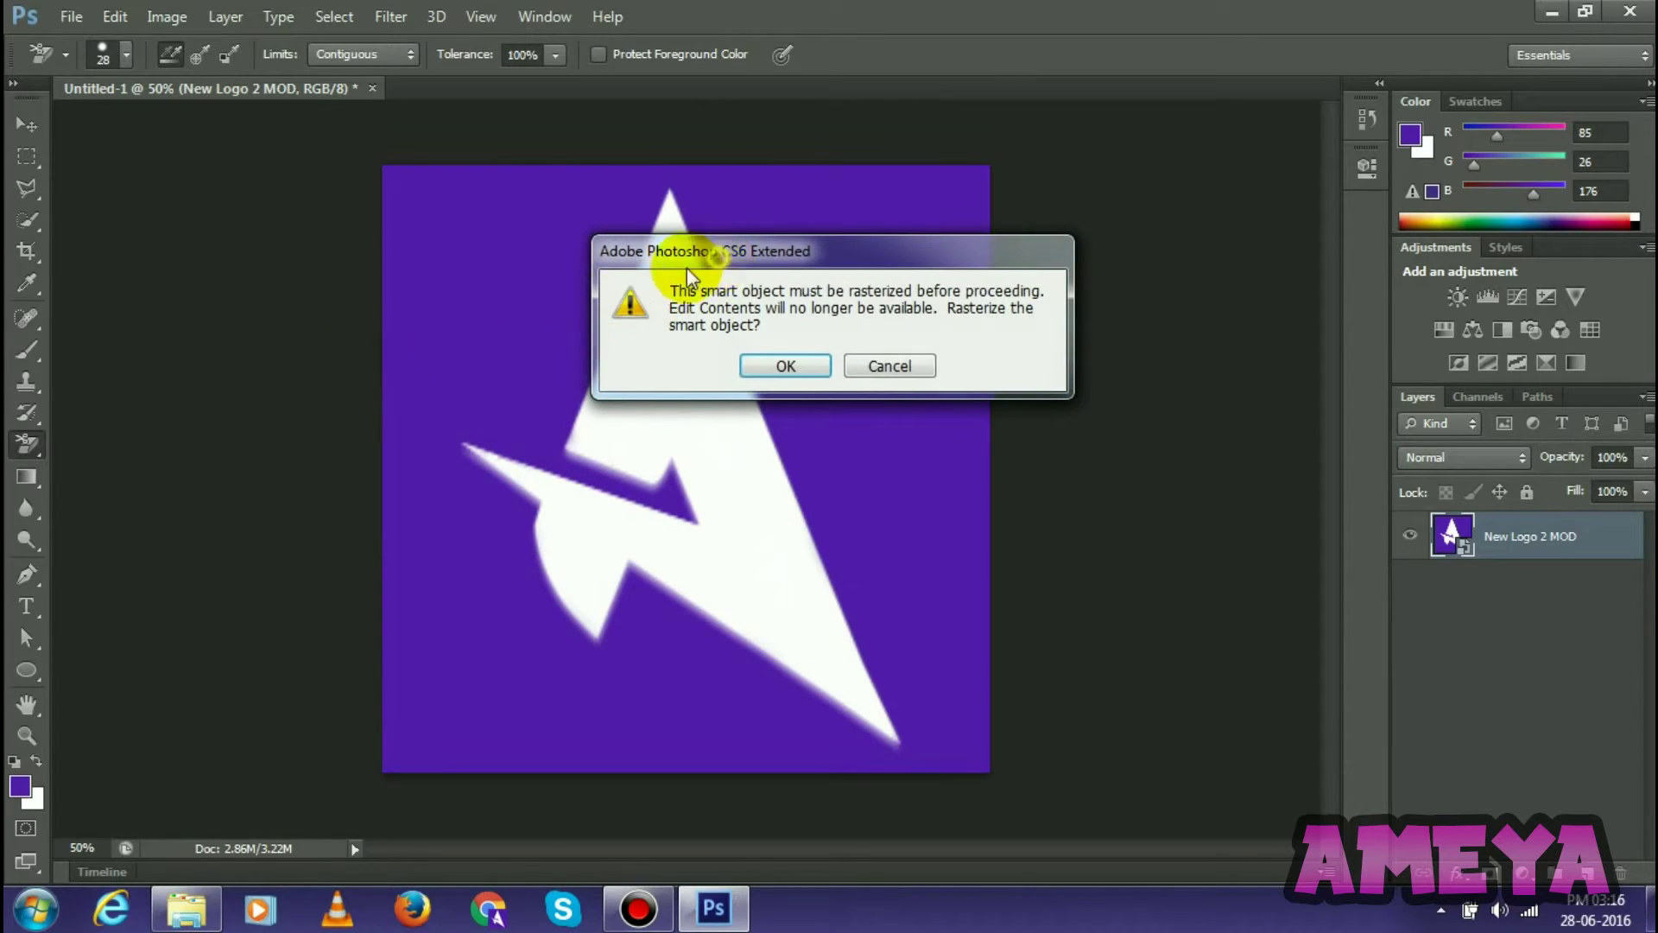
{"action": "left_click_drag", "start_coordinate": [730, 270], "coordinate": [429, 373]}
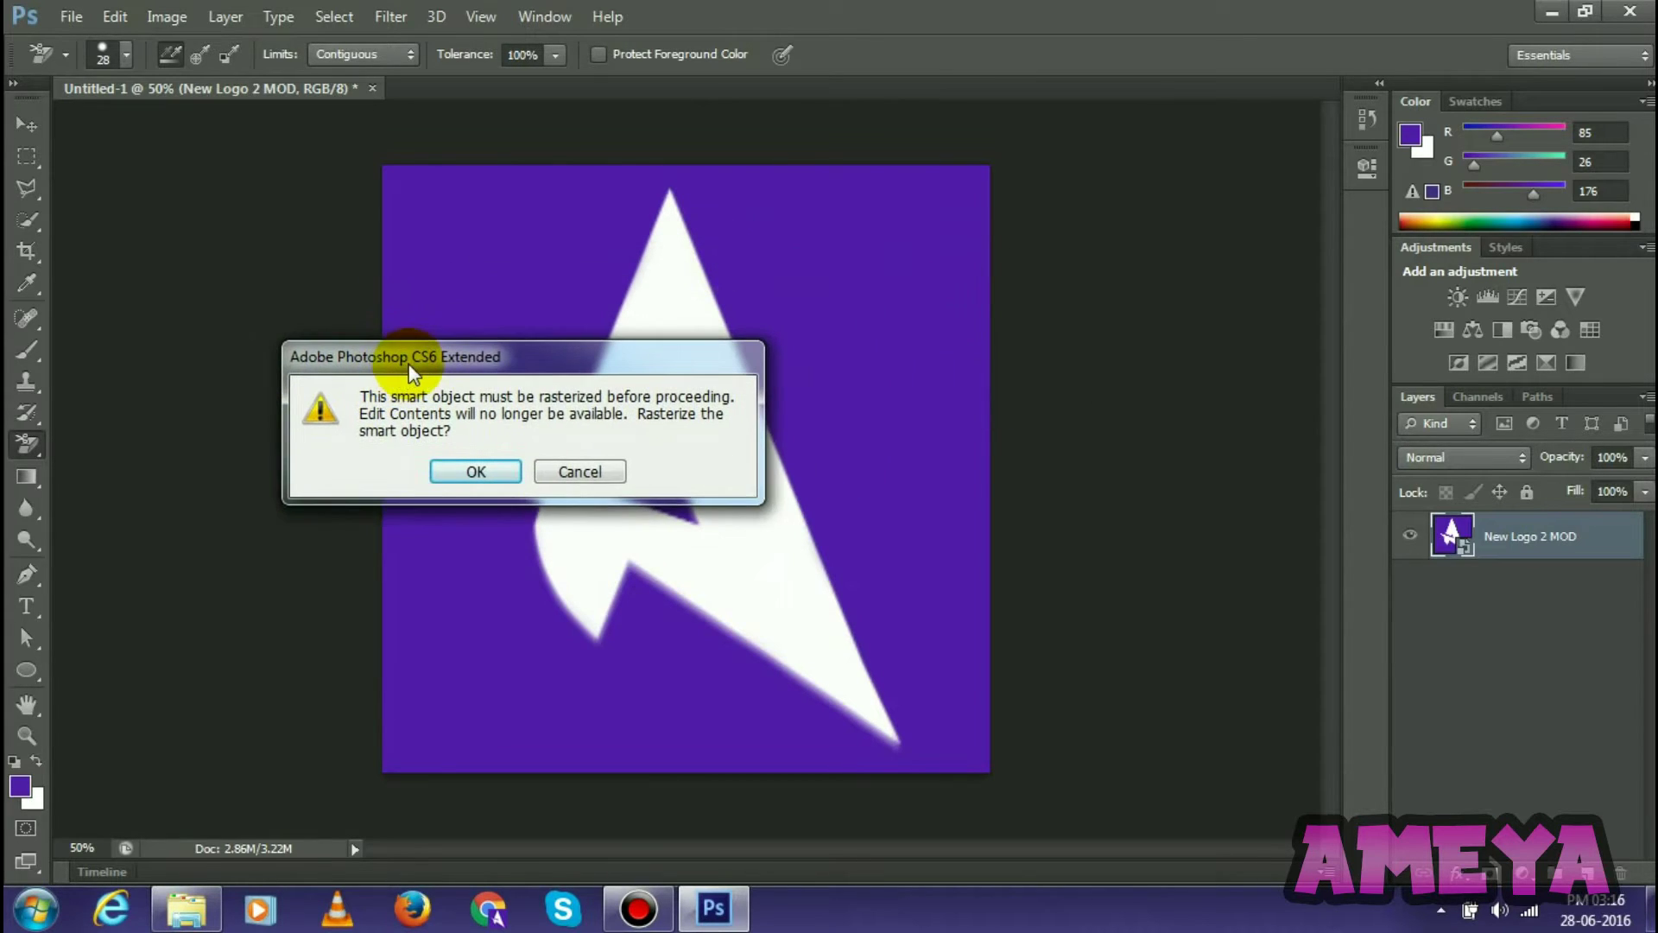
{"action": "left_click", "coordinate": [458, 473]}
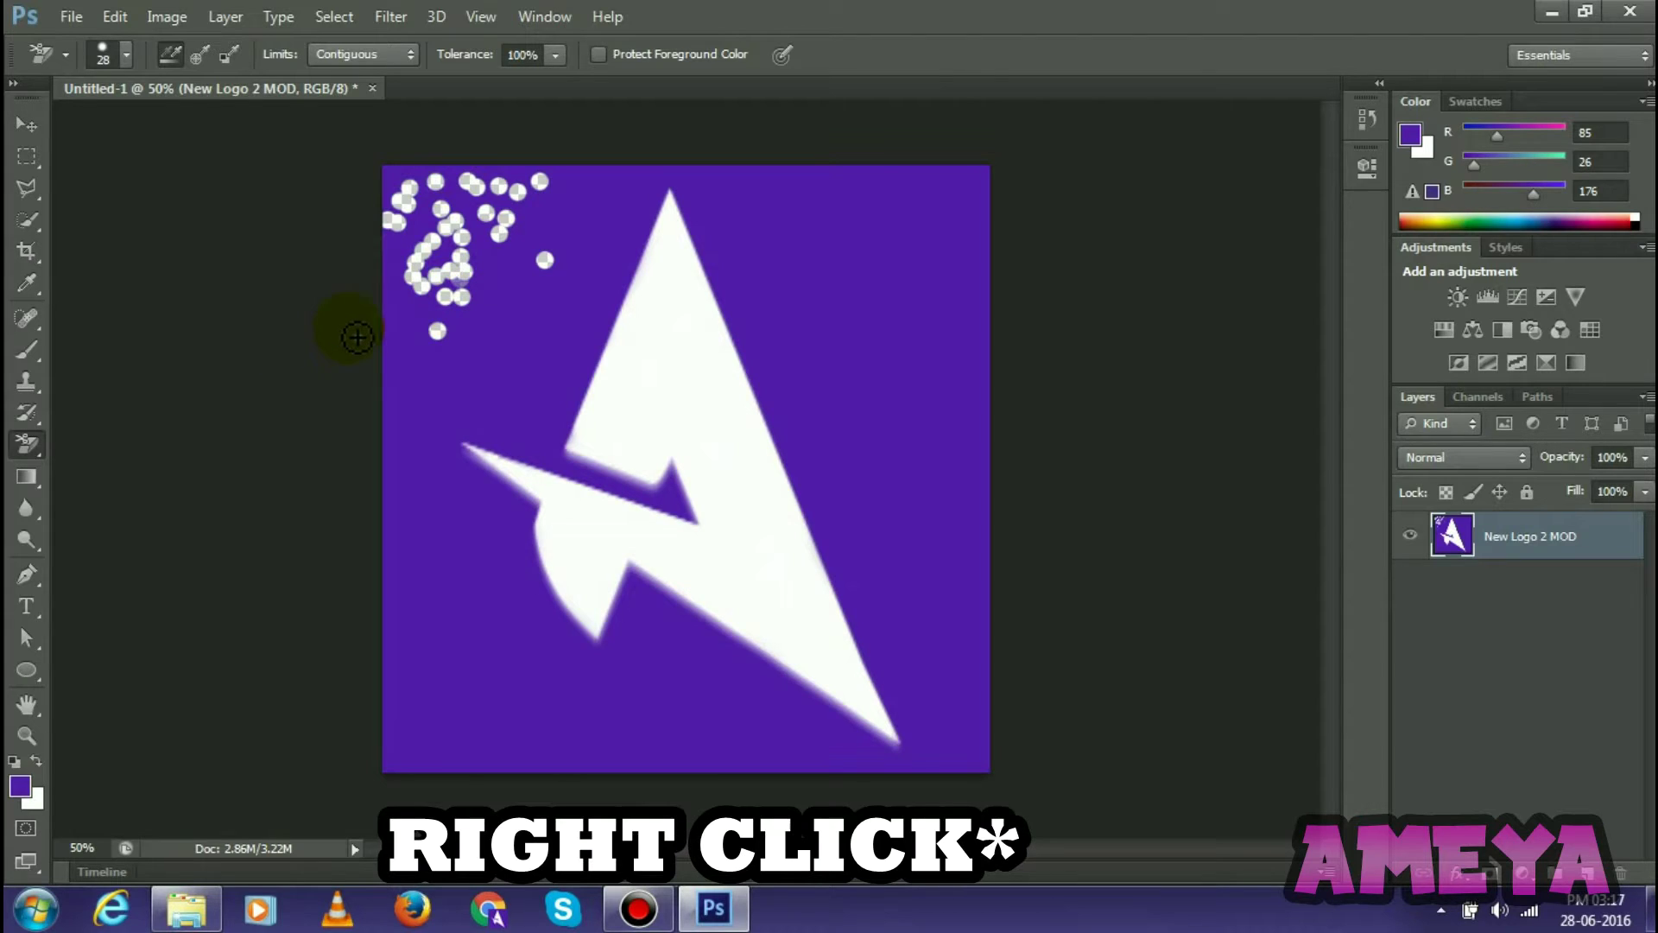
Set the eraser brush to about 130 px and erase the purple background along the left edge
{"action": "right_click", "coordinate": [356, 335]}
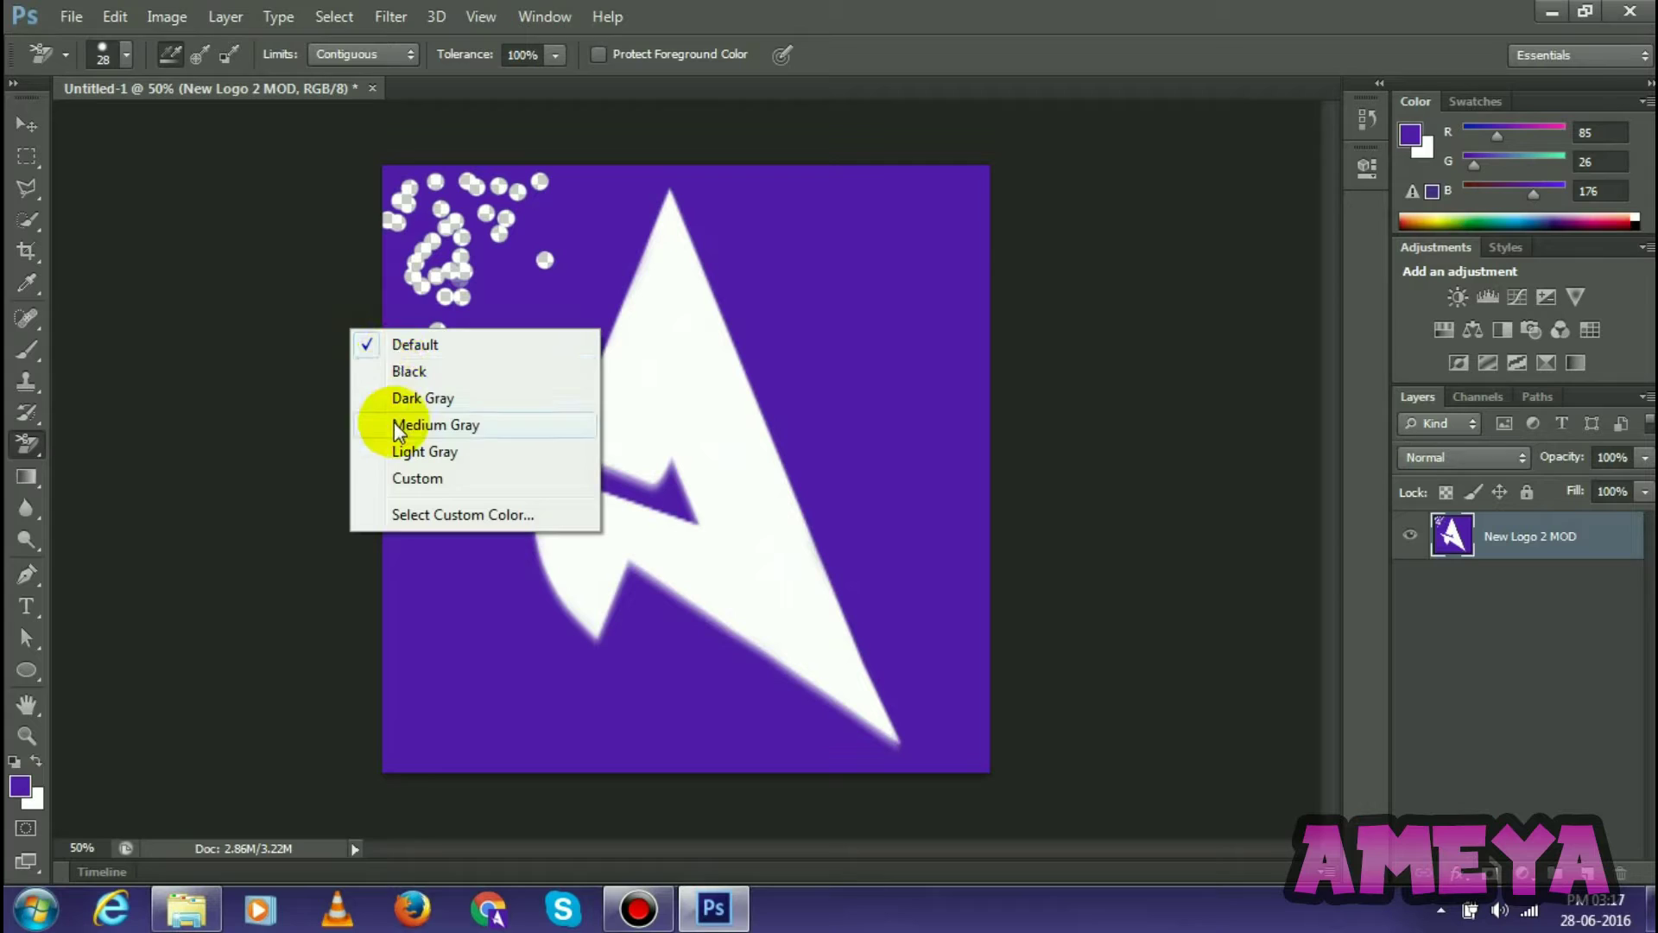
{"action": "right_click", "coordinate": [429, 283]}
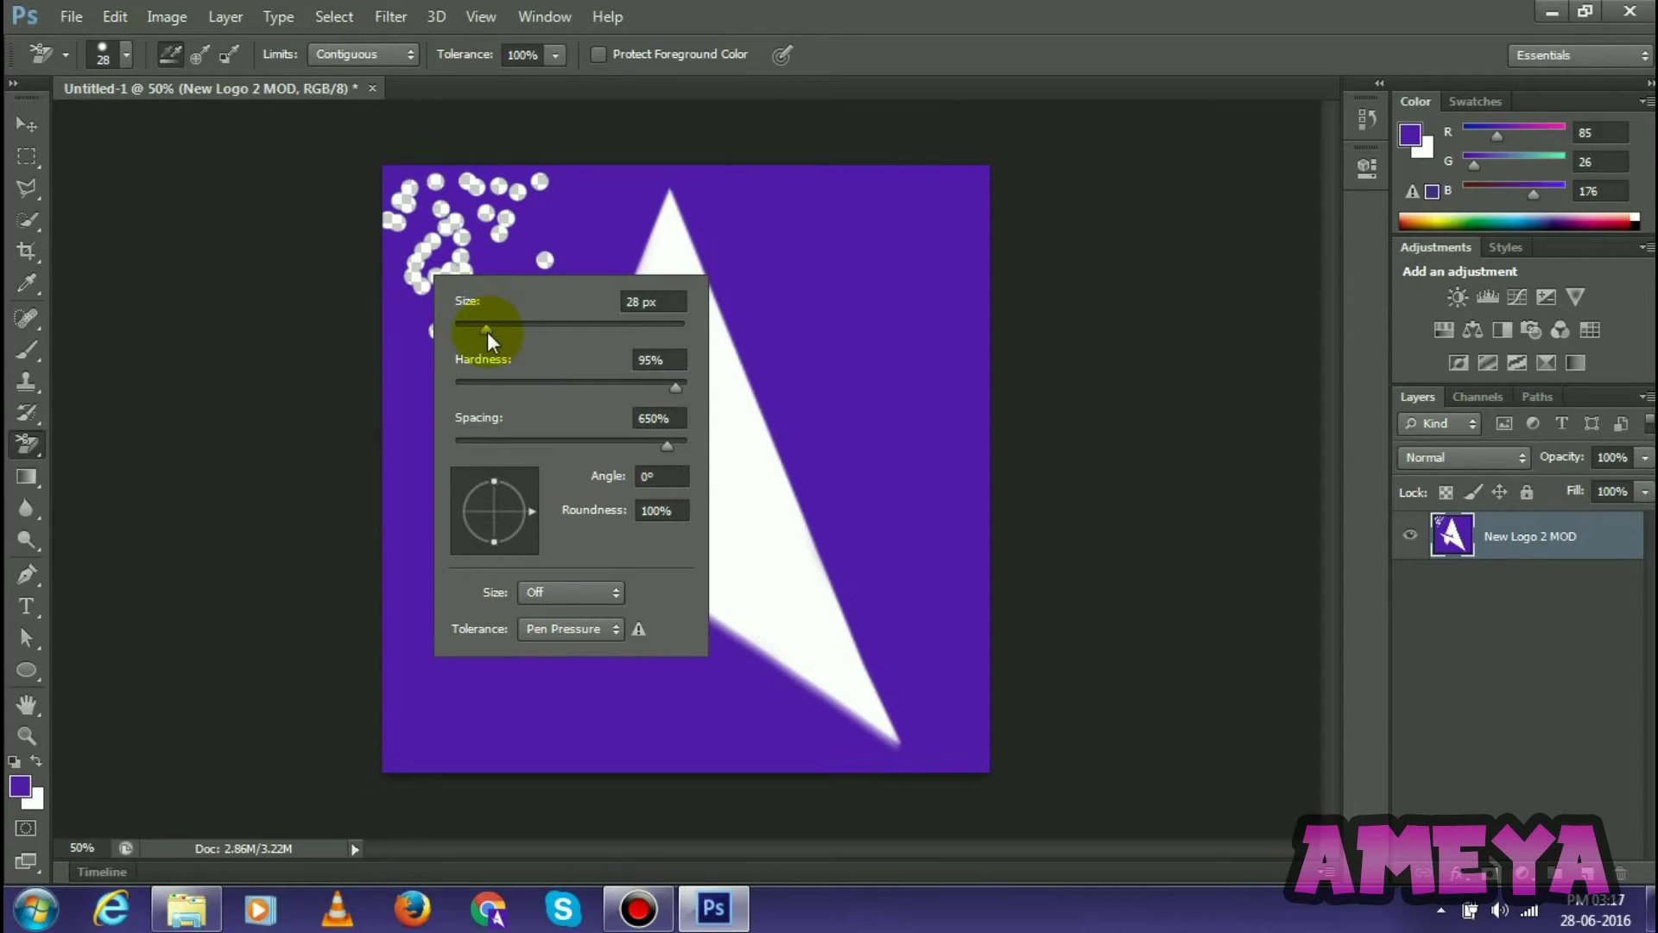
{"action": "left_click_drag", "start_coordinate": [487, 332], "coordinate": [581, 326]}
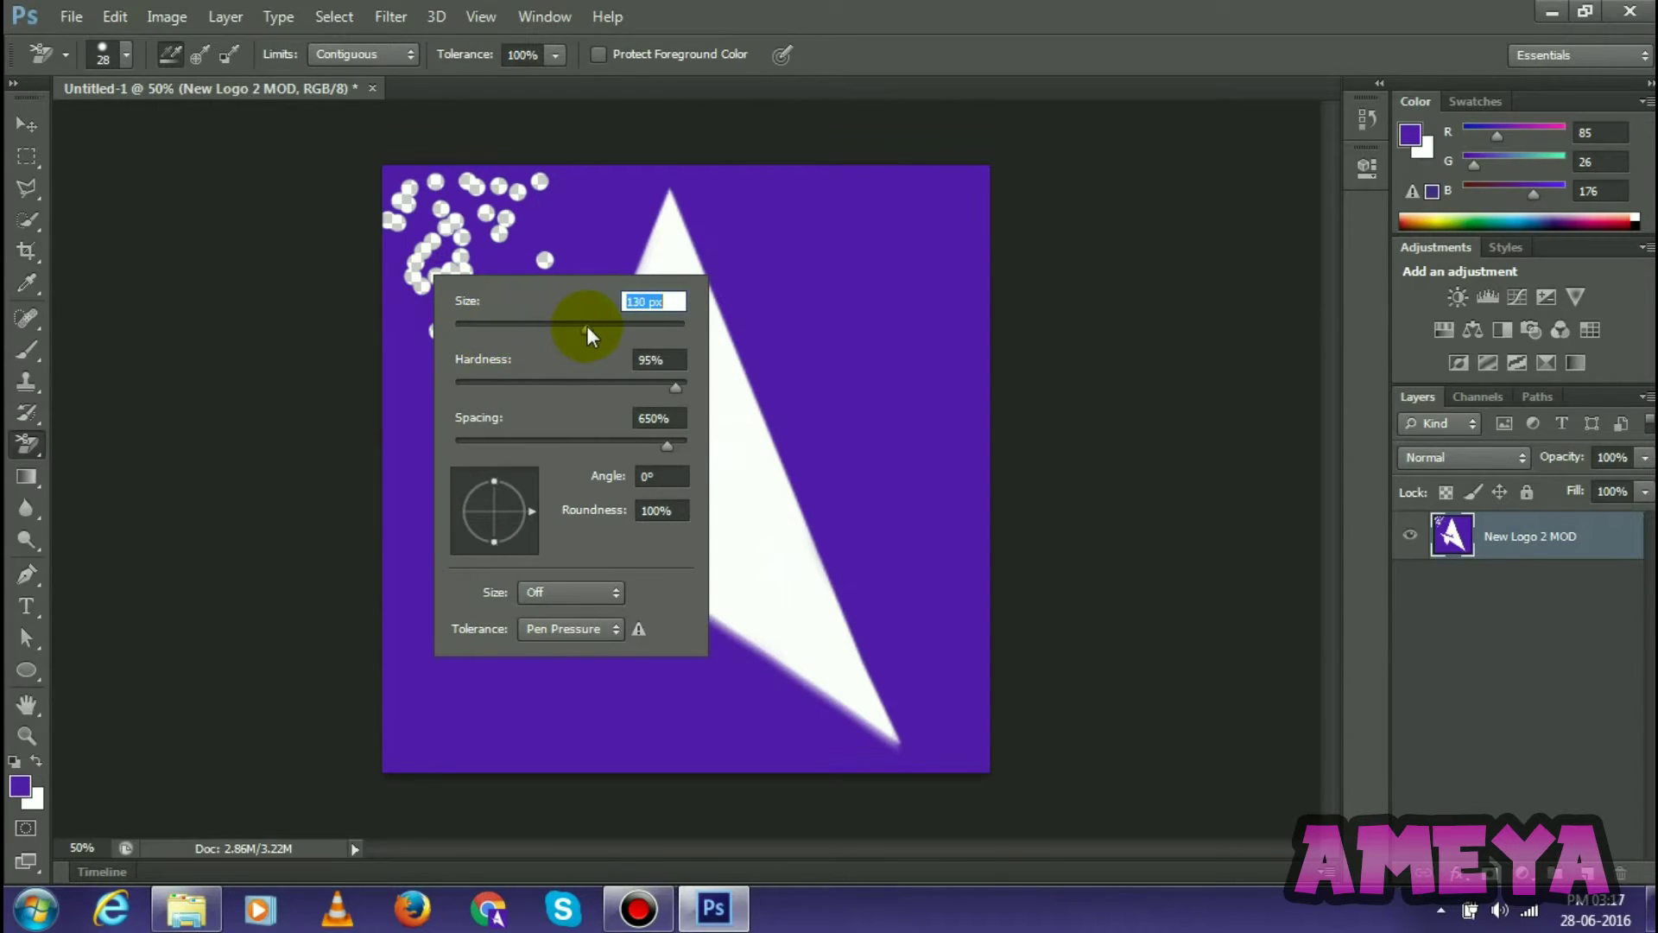
{"action": "left_click", "coordinate": [421, 216]}
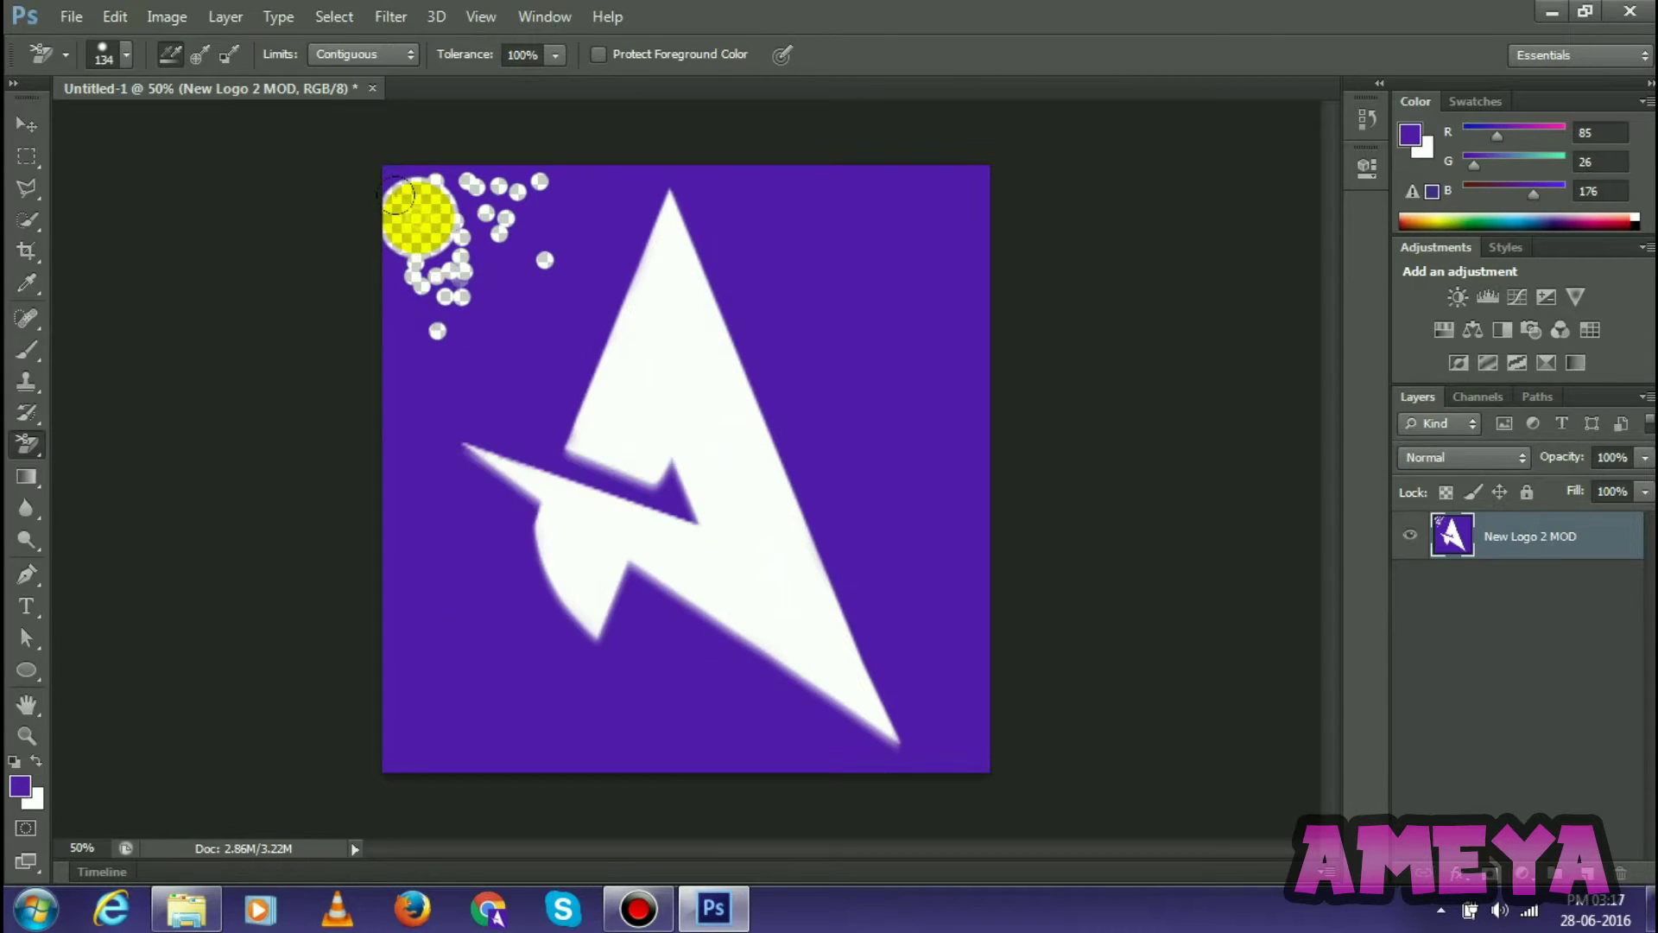
{"action": "mouse_move", "coordinate": [419, 278]}
{"action": "left_mouse_down"}
{"action": "mouse_move", "coordinate": [400, 314]}
{"action": "mouse_move", "coordinate": [415, 376]}
{"action": "mouse_move", "coordinate": [380, 221]}
{"action": "mouse_move", "coordinate": [499, 154]}
{"action": "mouse_move", "coordinate": [436, 277]}
{"action": "mouse_move", "coordinate": [449, 285]}
{"action": "left_mouse_up"}
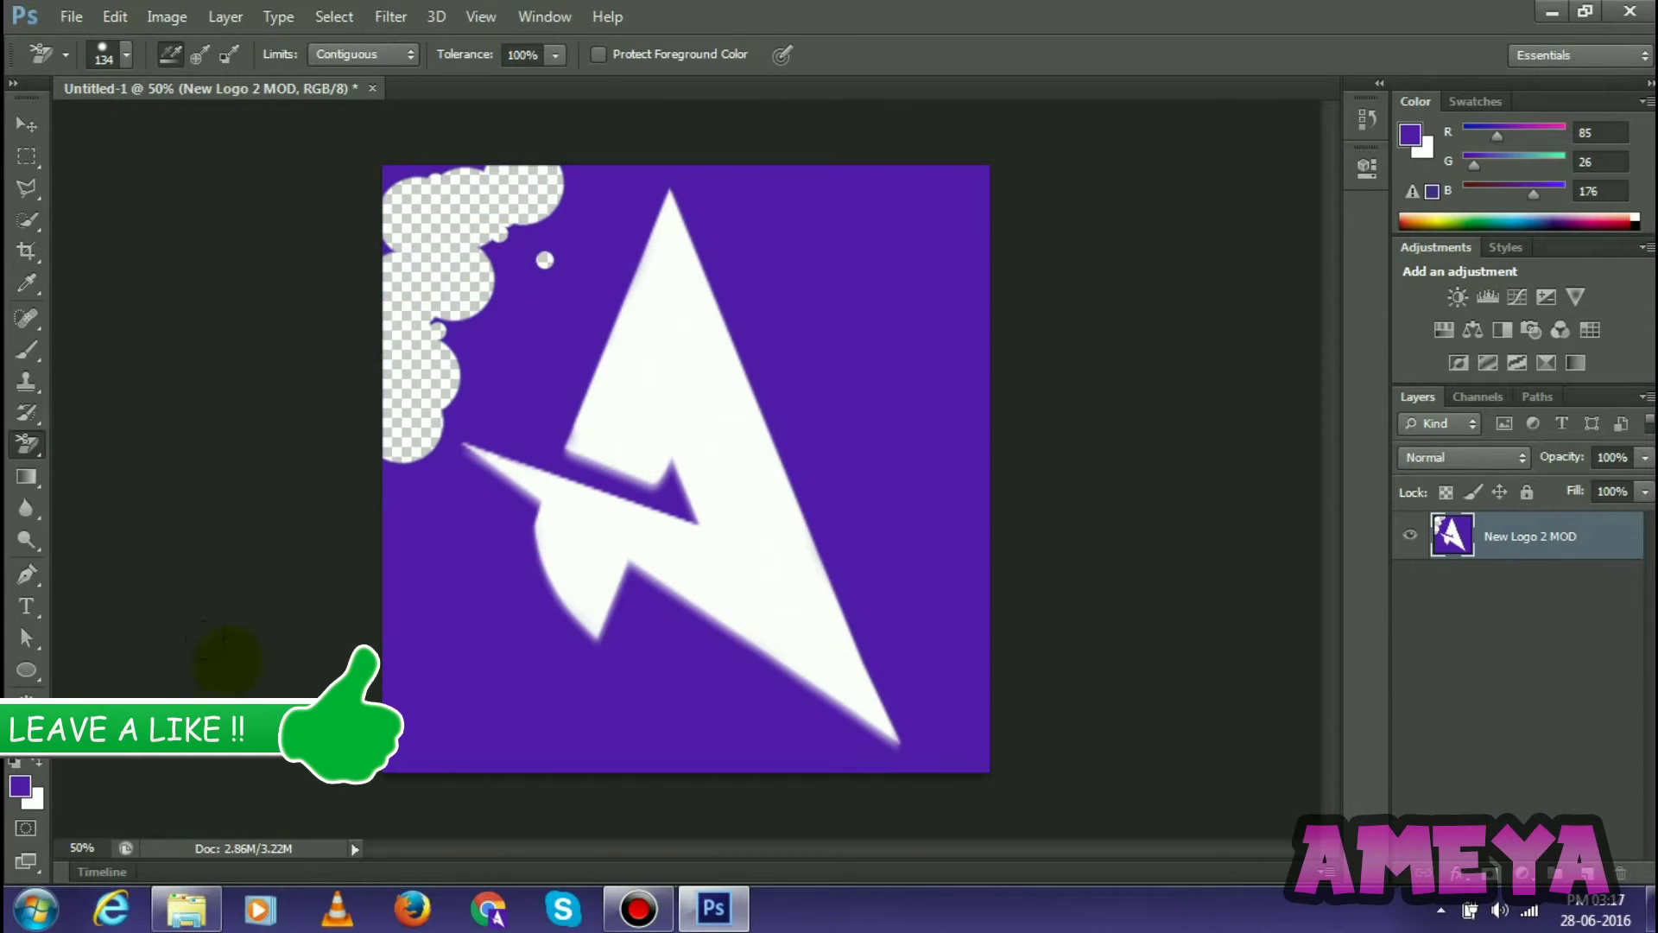
{"action": "left_click", "coordinate": [179, 920]}
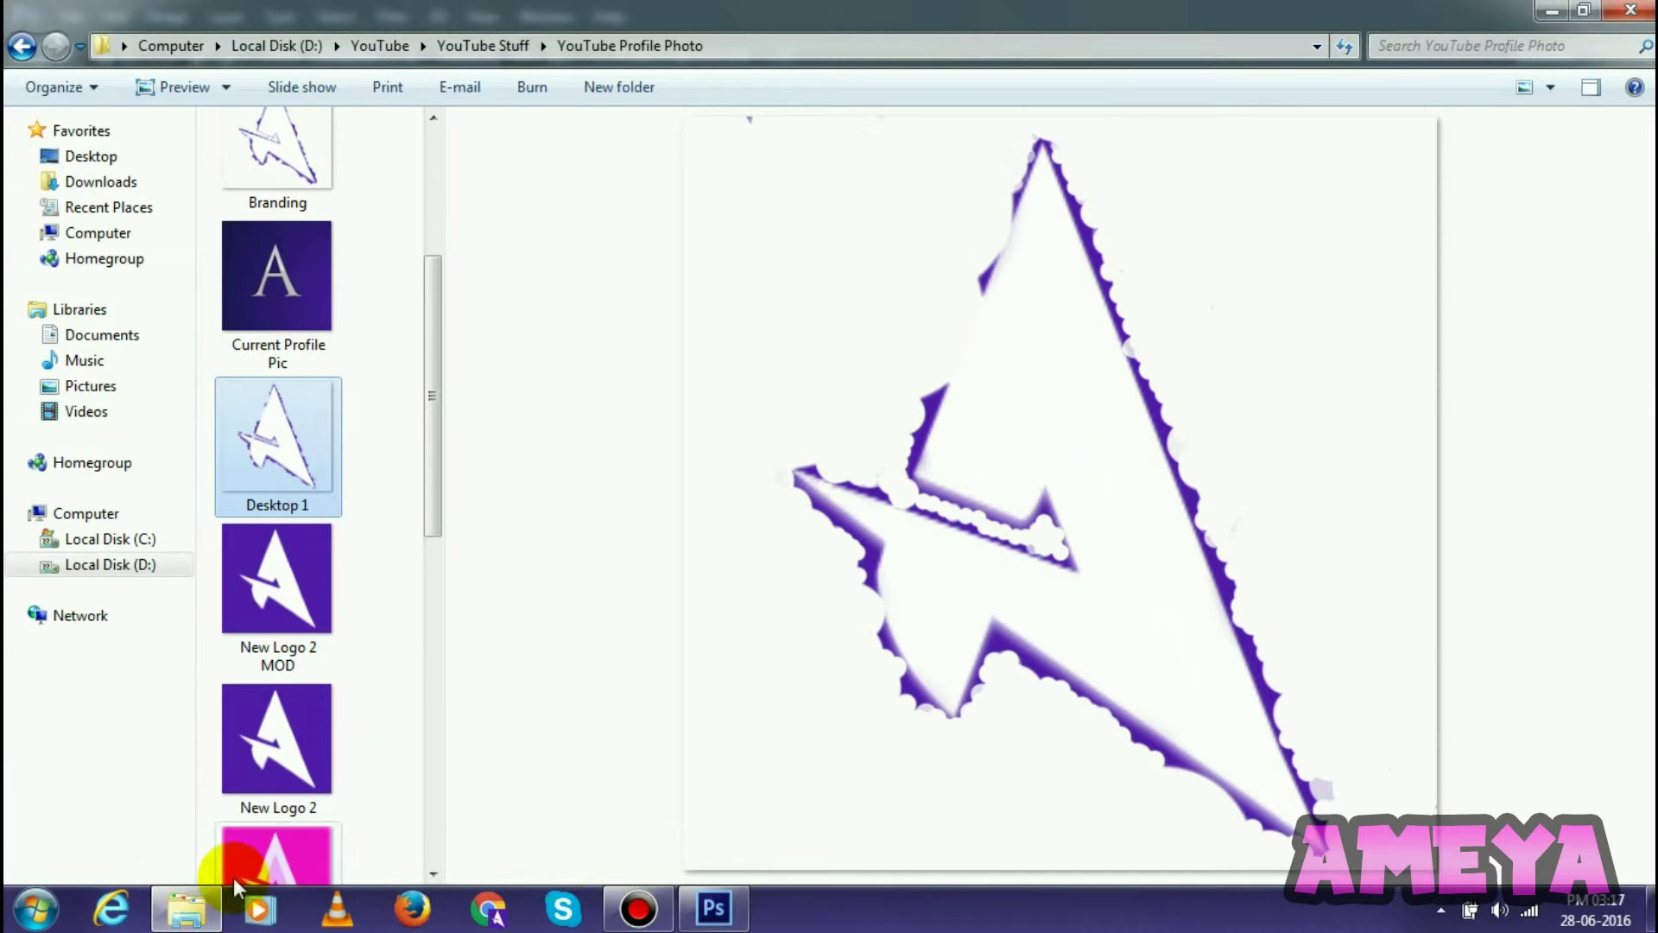
{"action": "left_click", "coordinate": [720, 908]}
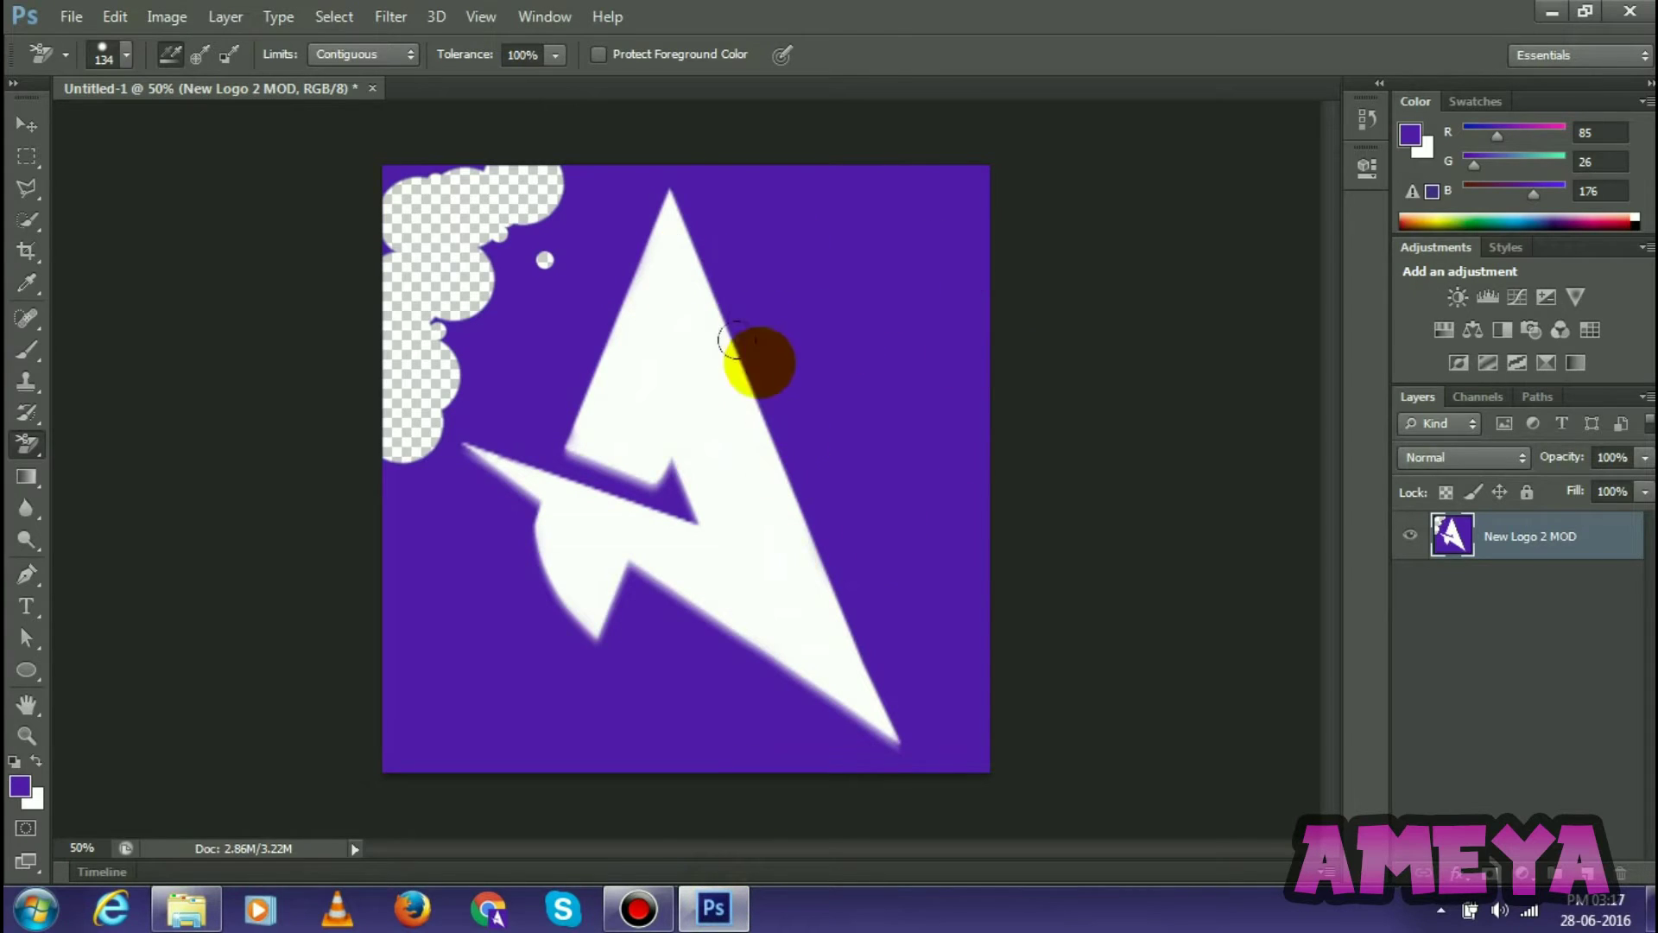
{"action": "mouse_move", "coordinate": [377, 478]}
{"action": "left_mouse_down"}
{"action": "mouse_move", "coordinate": [394, 530]}
{"action": "mouse_move", "coordinate": [364, 497]}
{"action": "mouse_move", "coordinate": [384, 577]}
{"action": "mouse_move", "coordinate": [413, 542]}
{"action": "mouse_move", "coordinate": [434, 595]}
{"action": "mouse_move", "coordinate": [387, 655]}
{"action": "mouse_move", "coordinate": [370, 631]}
{"action": "mouse_move", "coordinate": [379, 354]}
{"action": "mouse_move", "coordinate": [496, 265]}
{"action": "mouse_move", "coordinate": [462, 280]}
{"action": "left_mouse_up"}
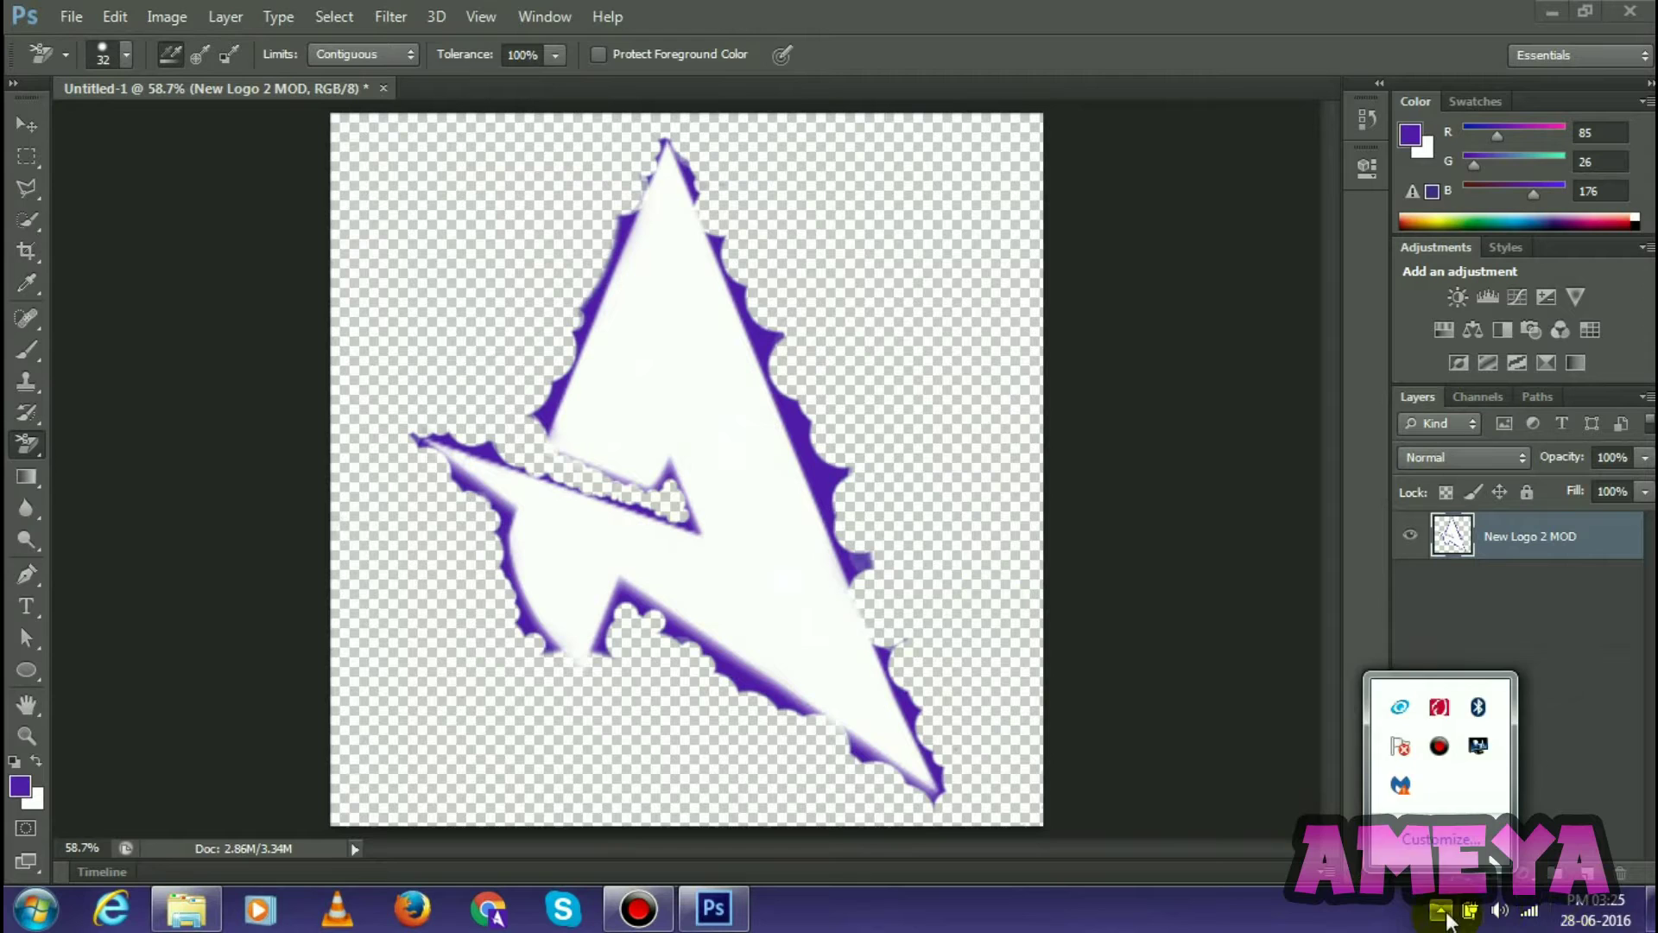
Save the logo as a PNG file named 'Trial 2'
{"action": "left_click", "coordinate": [1441, 912]}
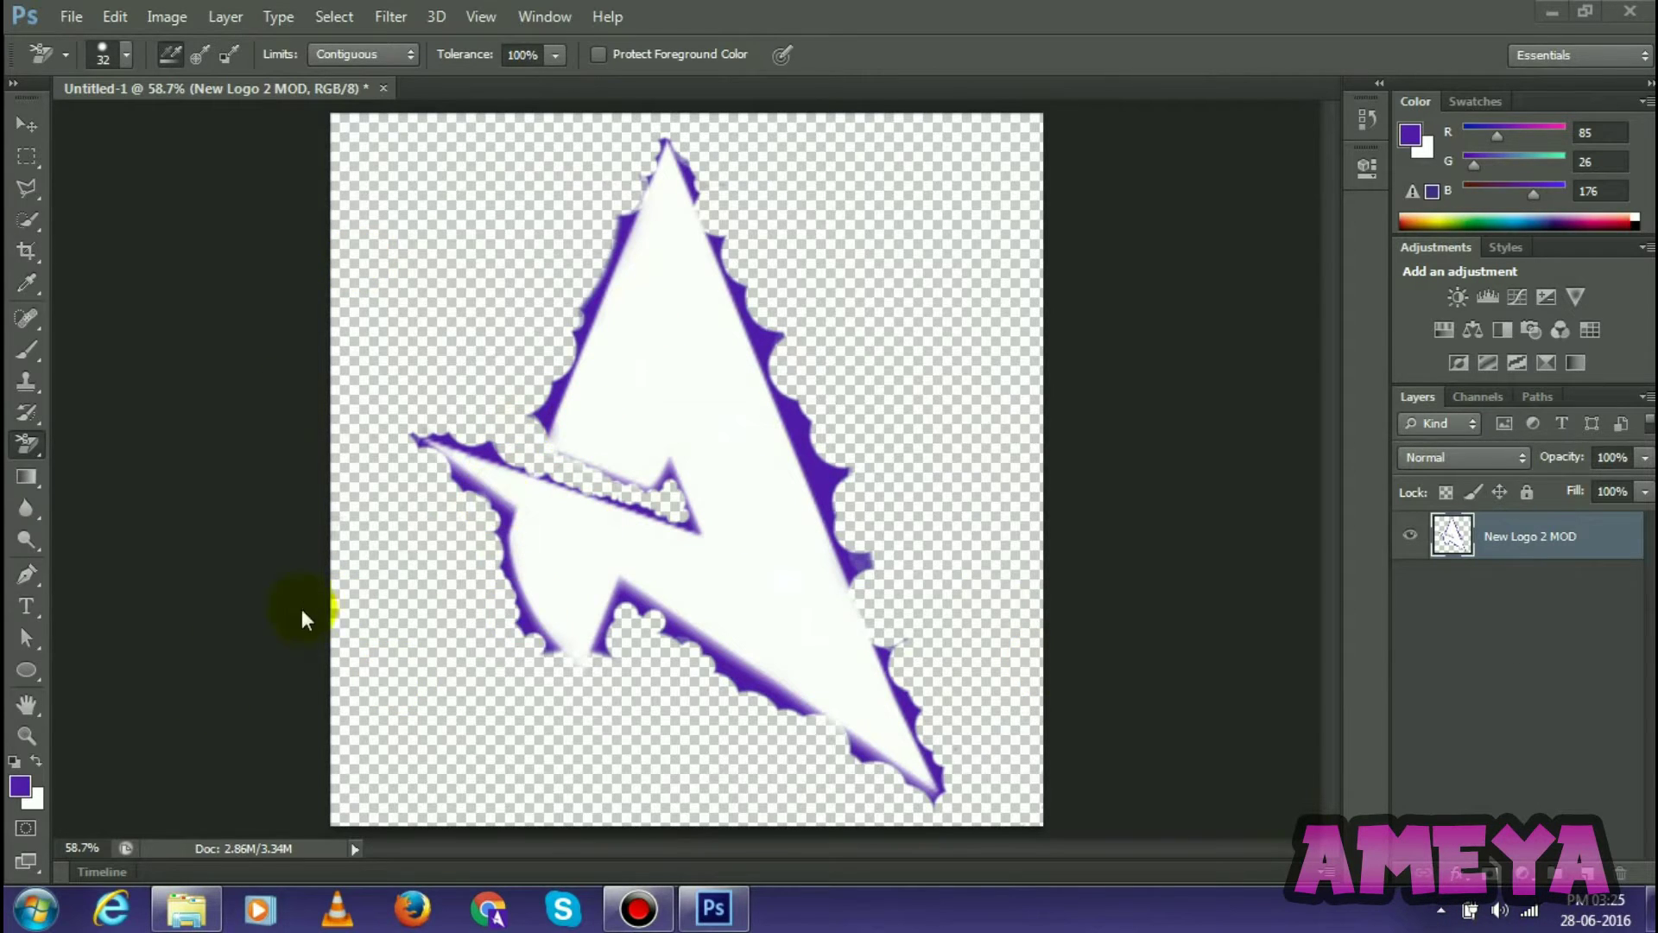
{"action": "left_click", "coordinate": [187, 909]}
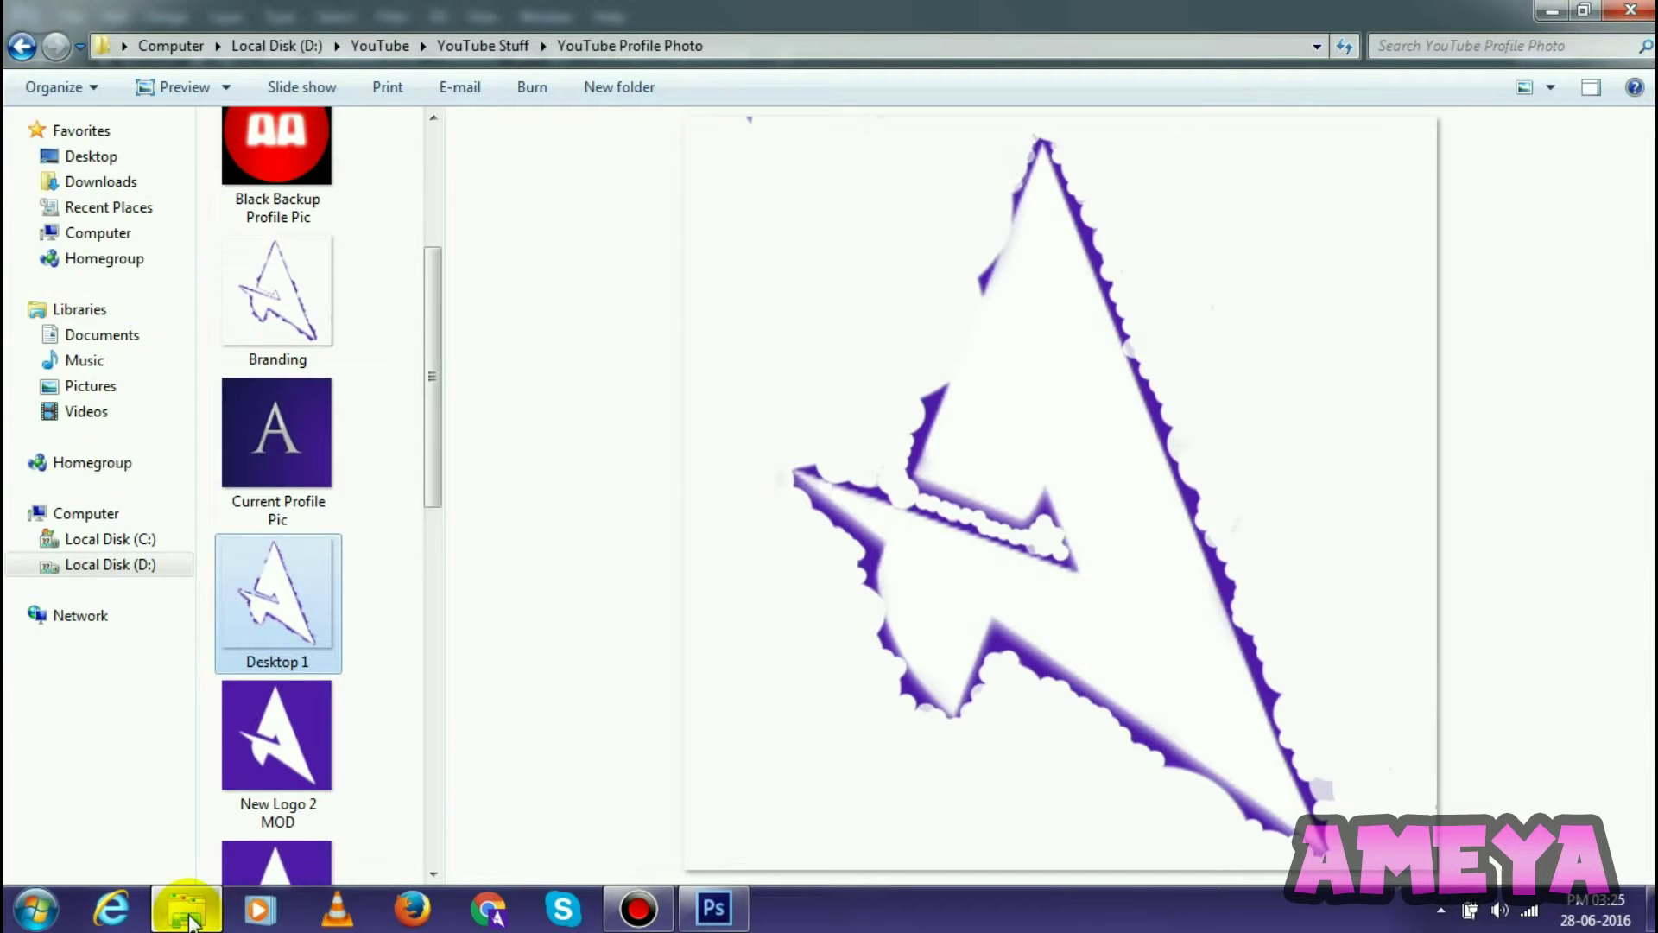
{"action": "left_click", "coordinate": [186, 912]}
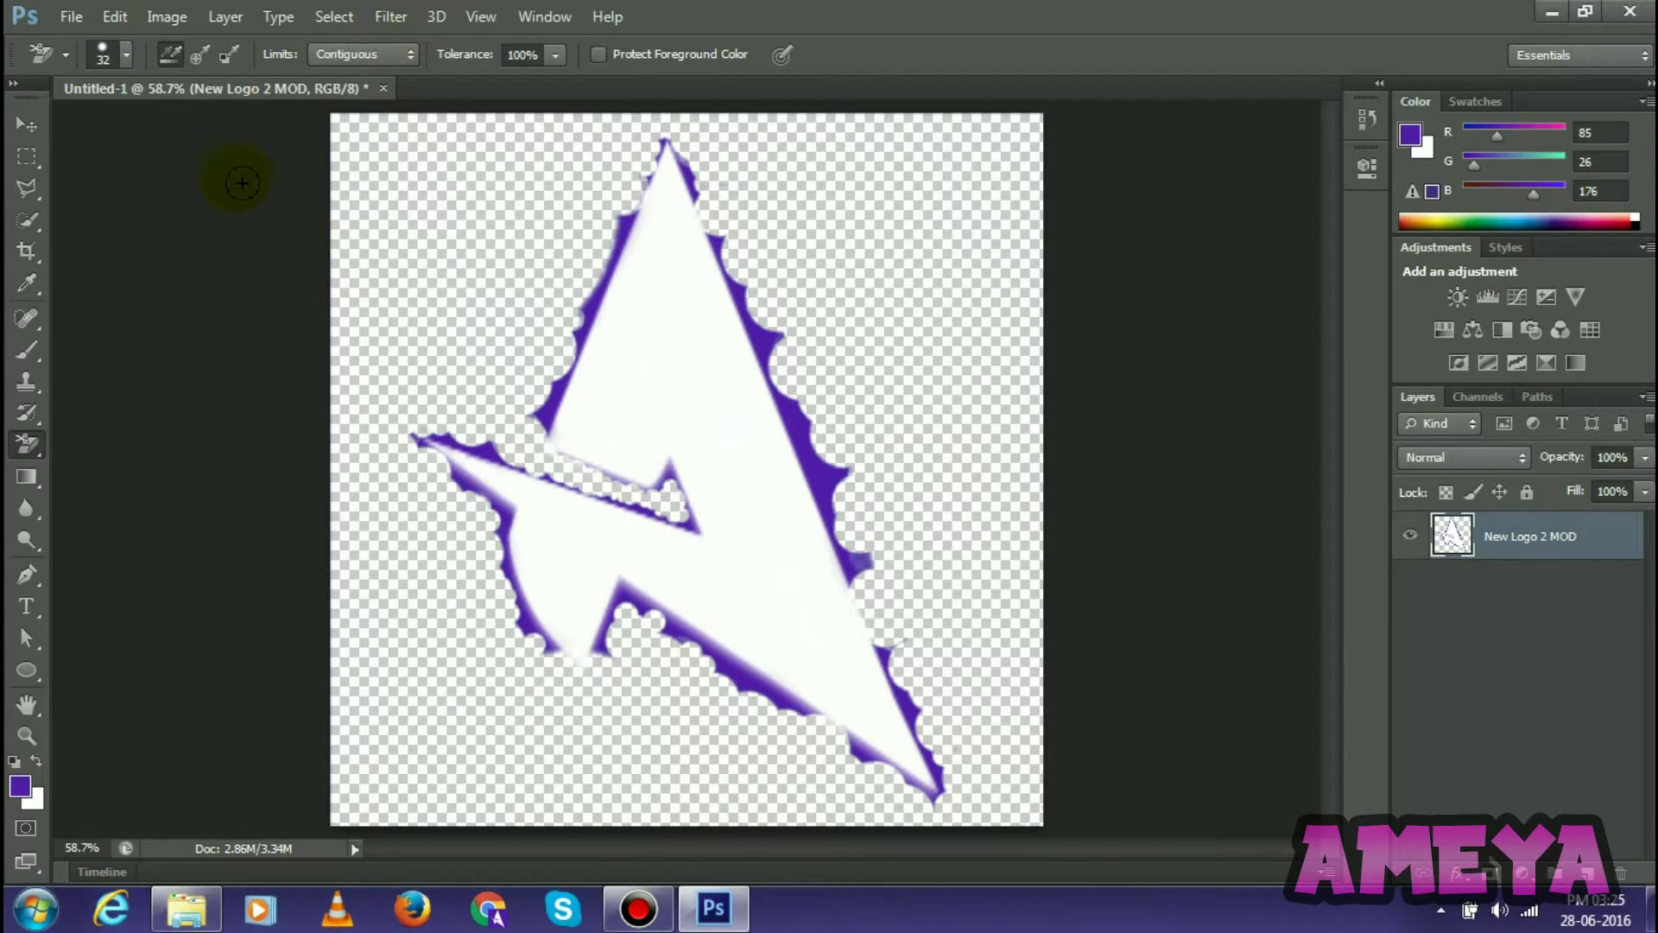
{"action": "left_click", "coordinate": [71, 16]}
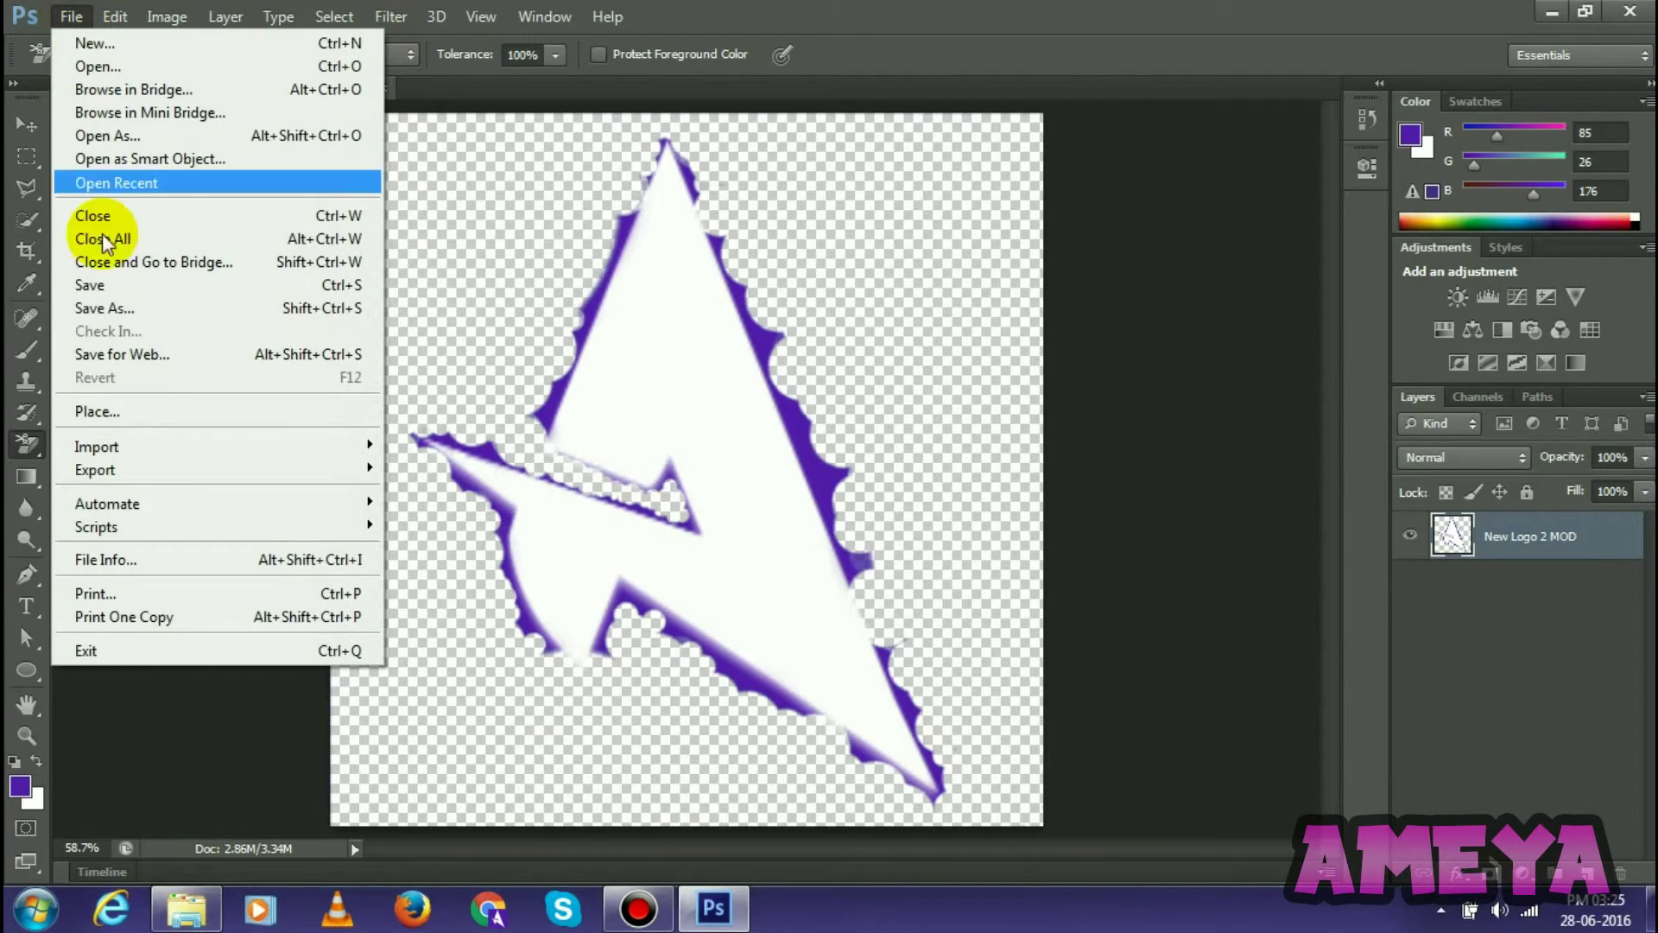
{"action": "left_click", "coordinate": [104, 309]}
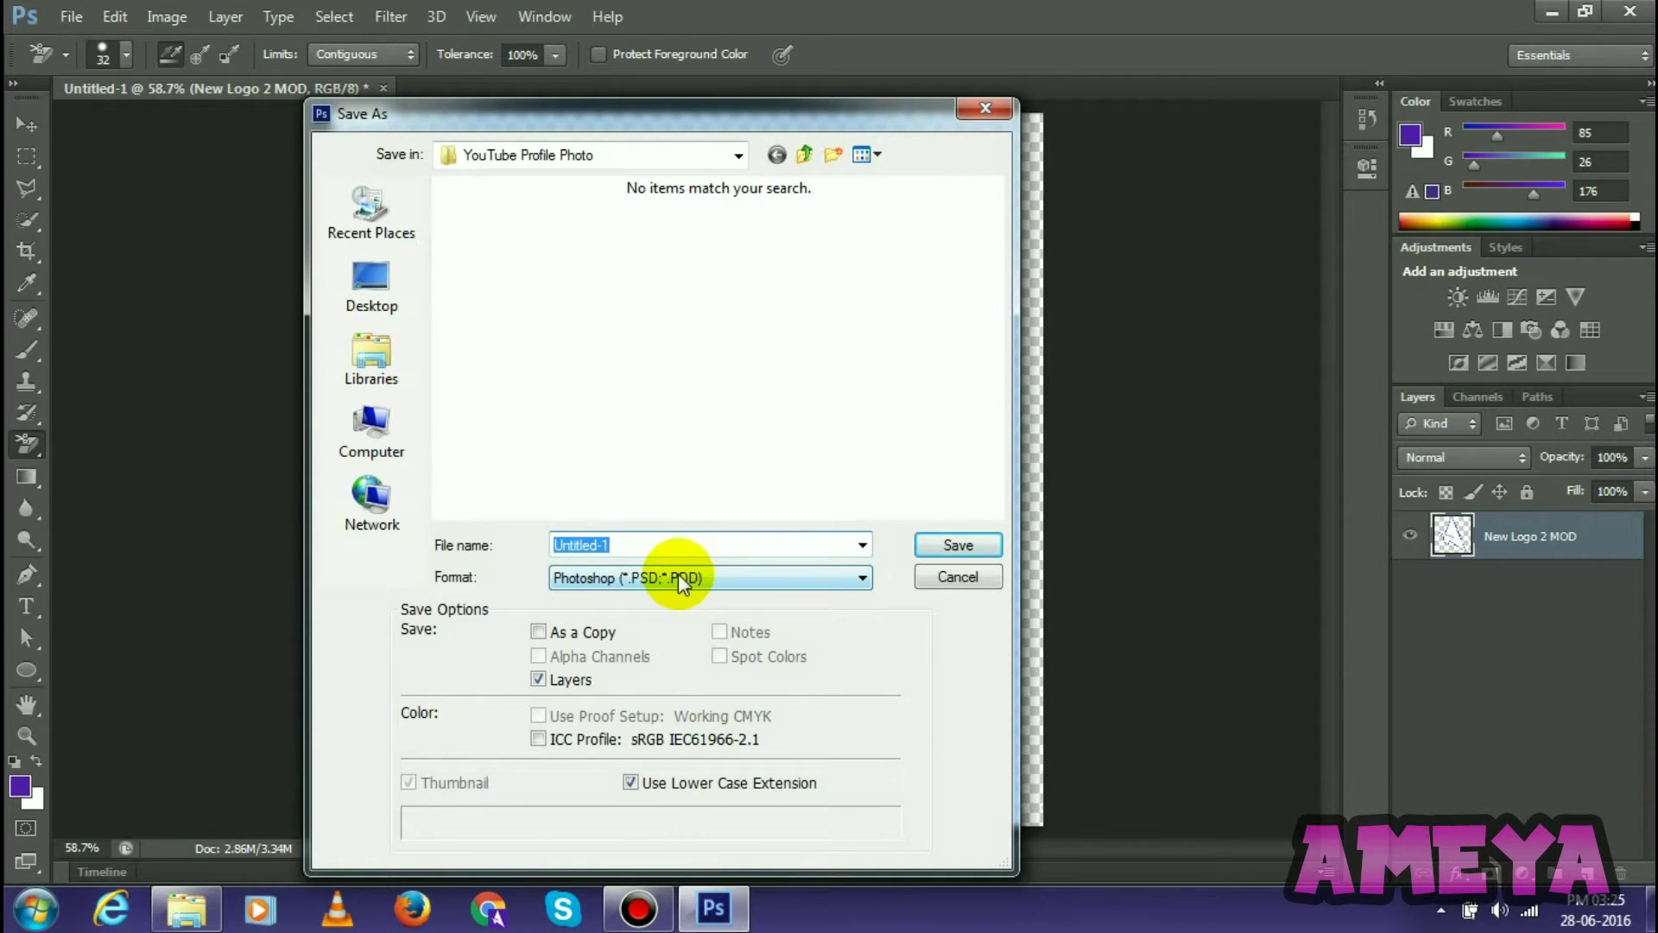
{"action": "left_click", "coordinate": [683, 578]}
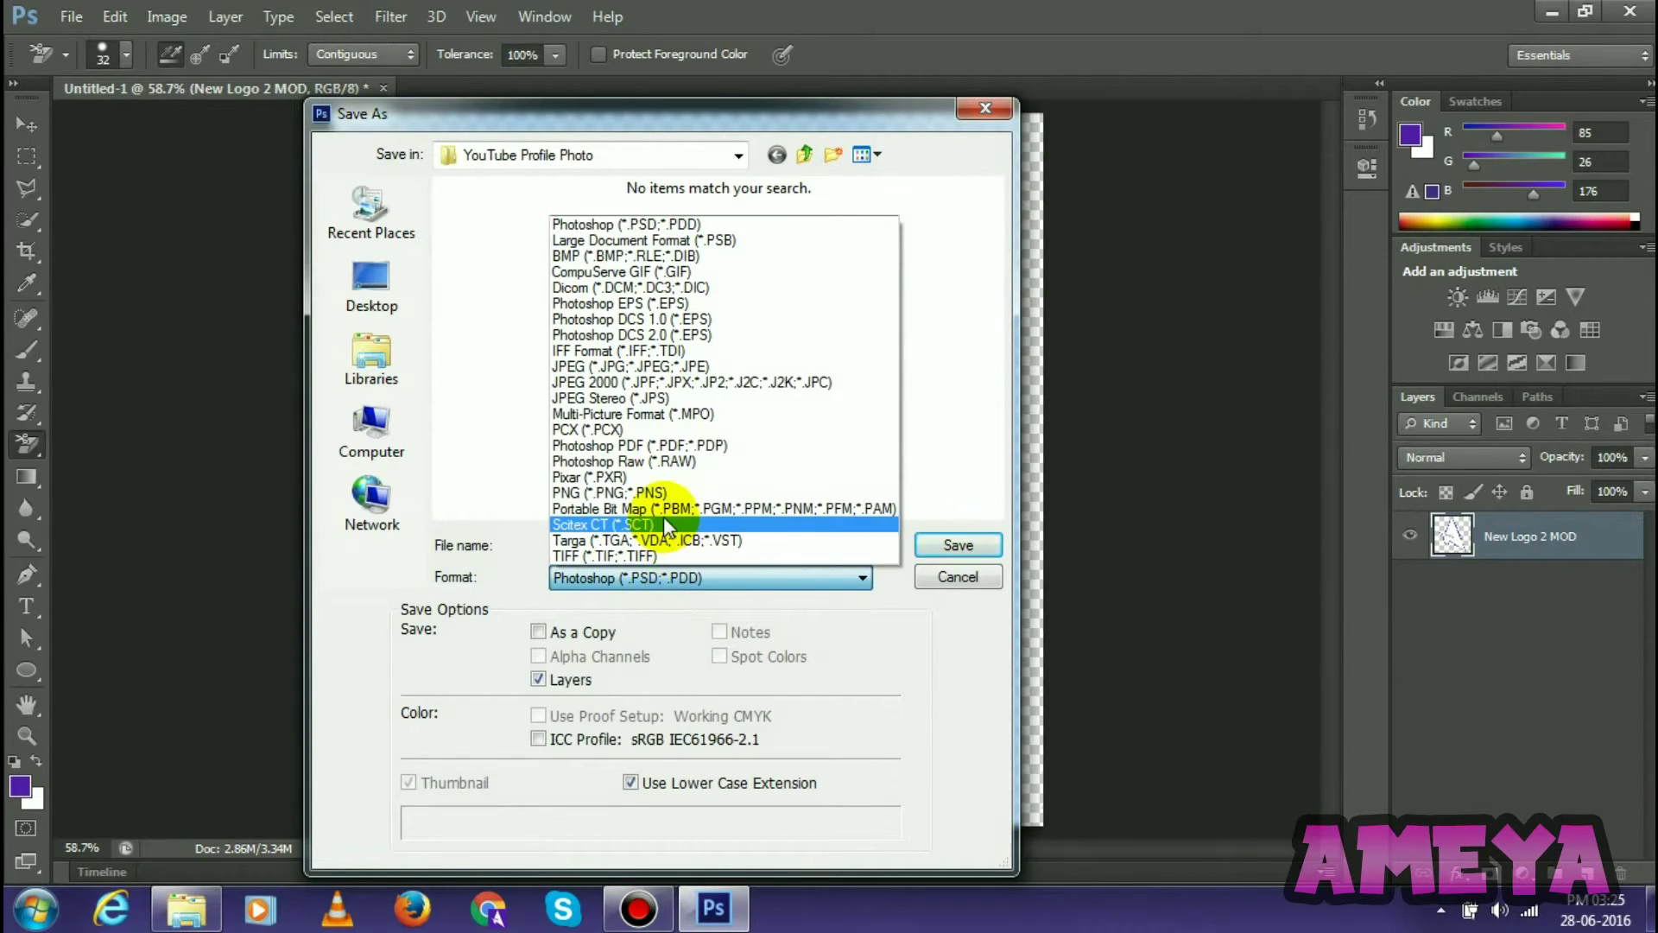
{"action": "left_click", "coordinate": [637, 492]}
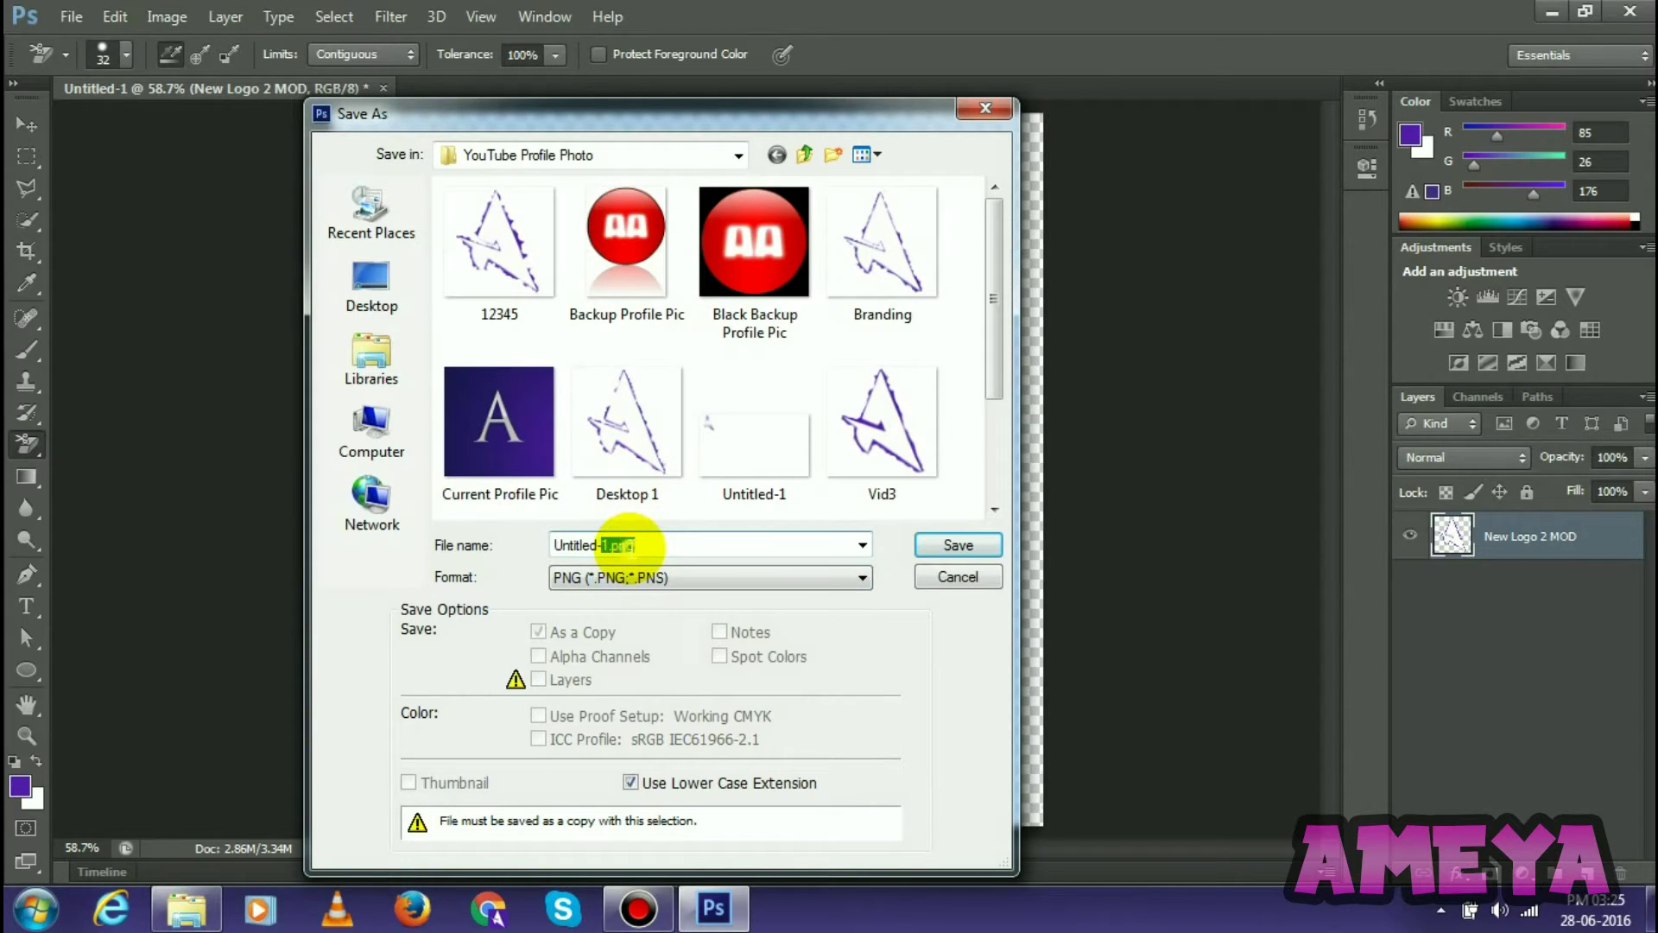
{"action": "left_click_drag", "start_coordinate": [643, 544], "coordinate": [530, 549]}
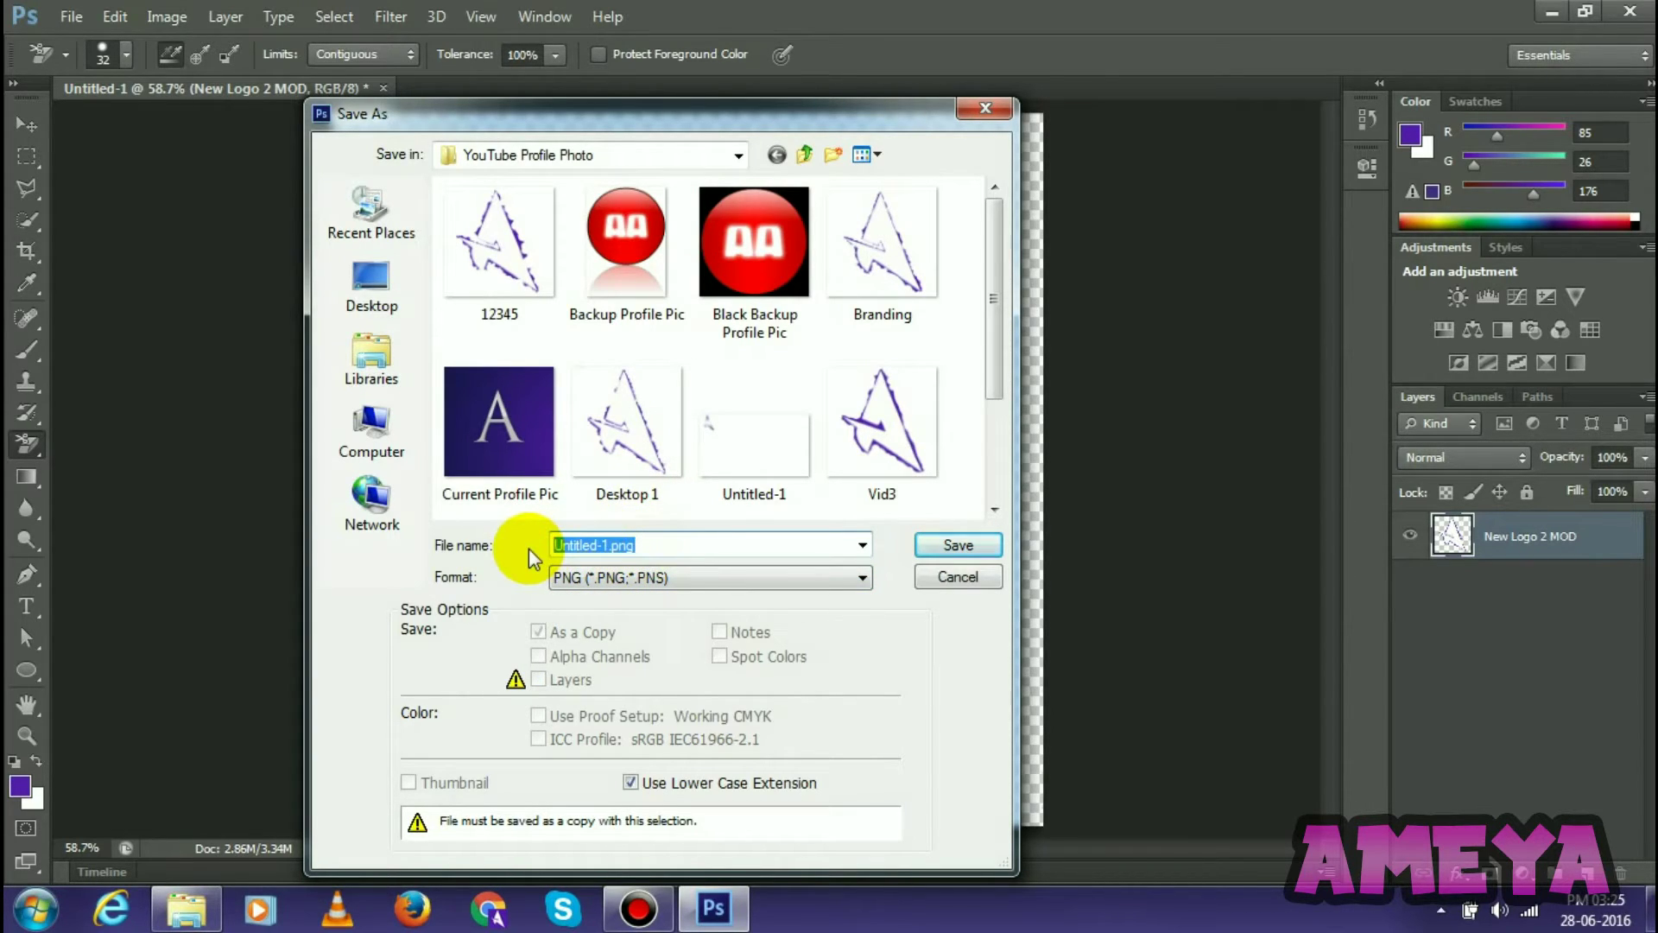
{"action": "type", "text": "Tr"}
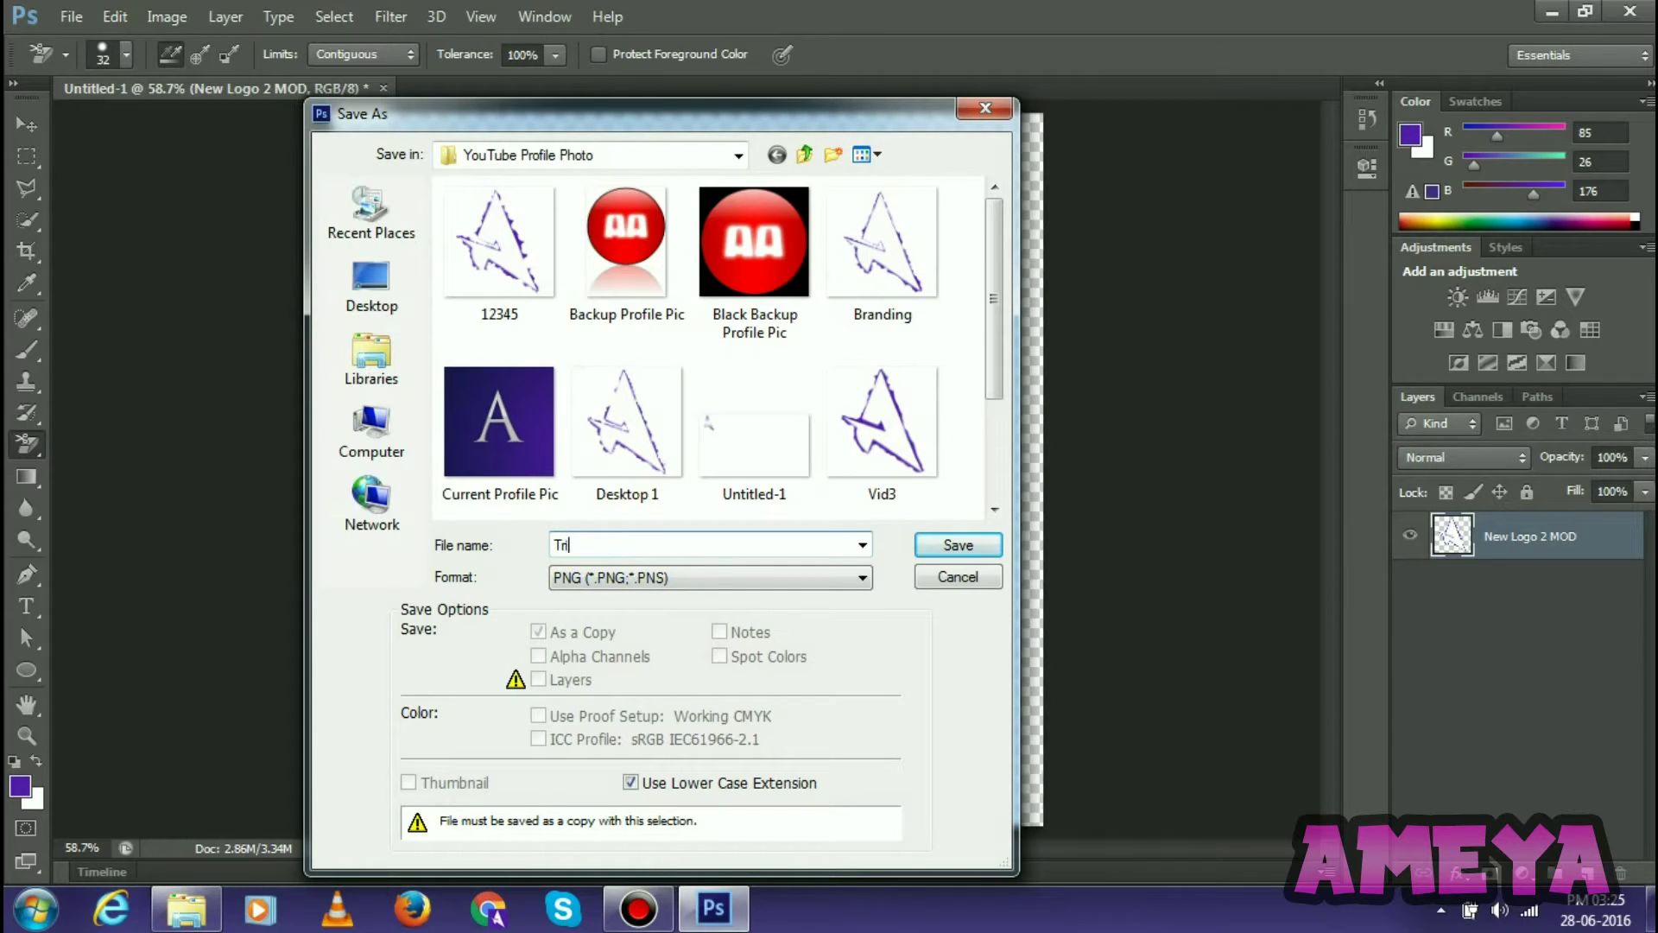
{"action": "type", "text": "ial 2"}
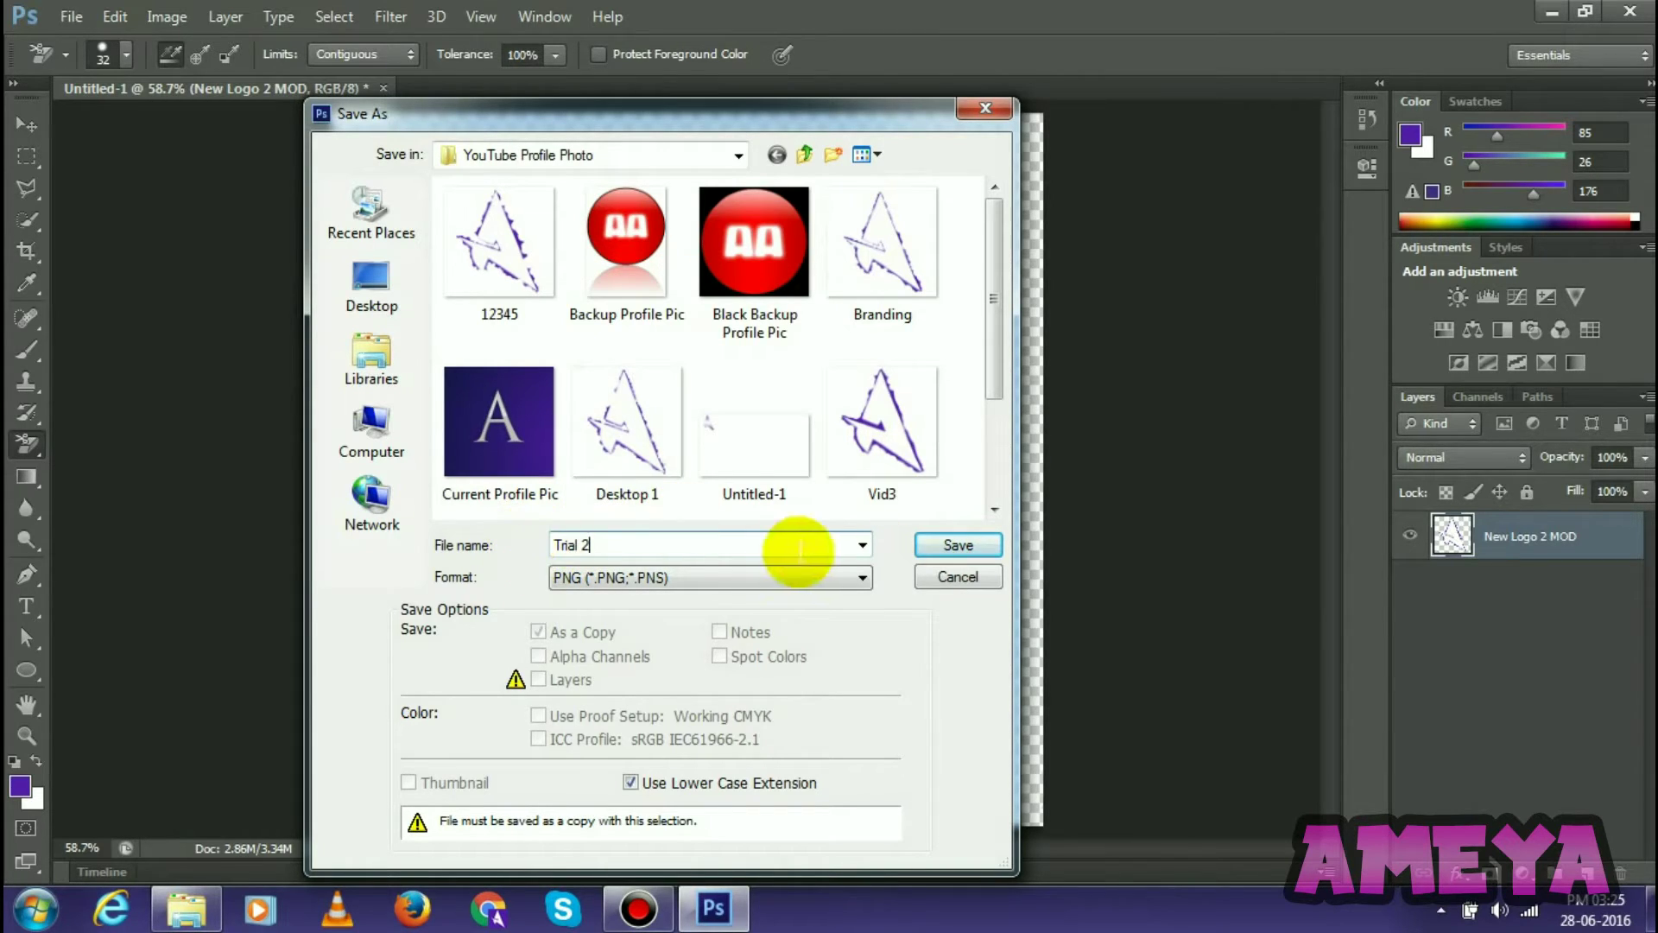
Confirm the PNG options with Smallest compression and Interlace None
{"action": "left_click", "coordinate": [965, 552]}
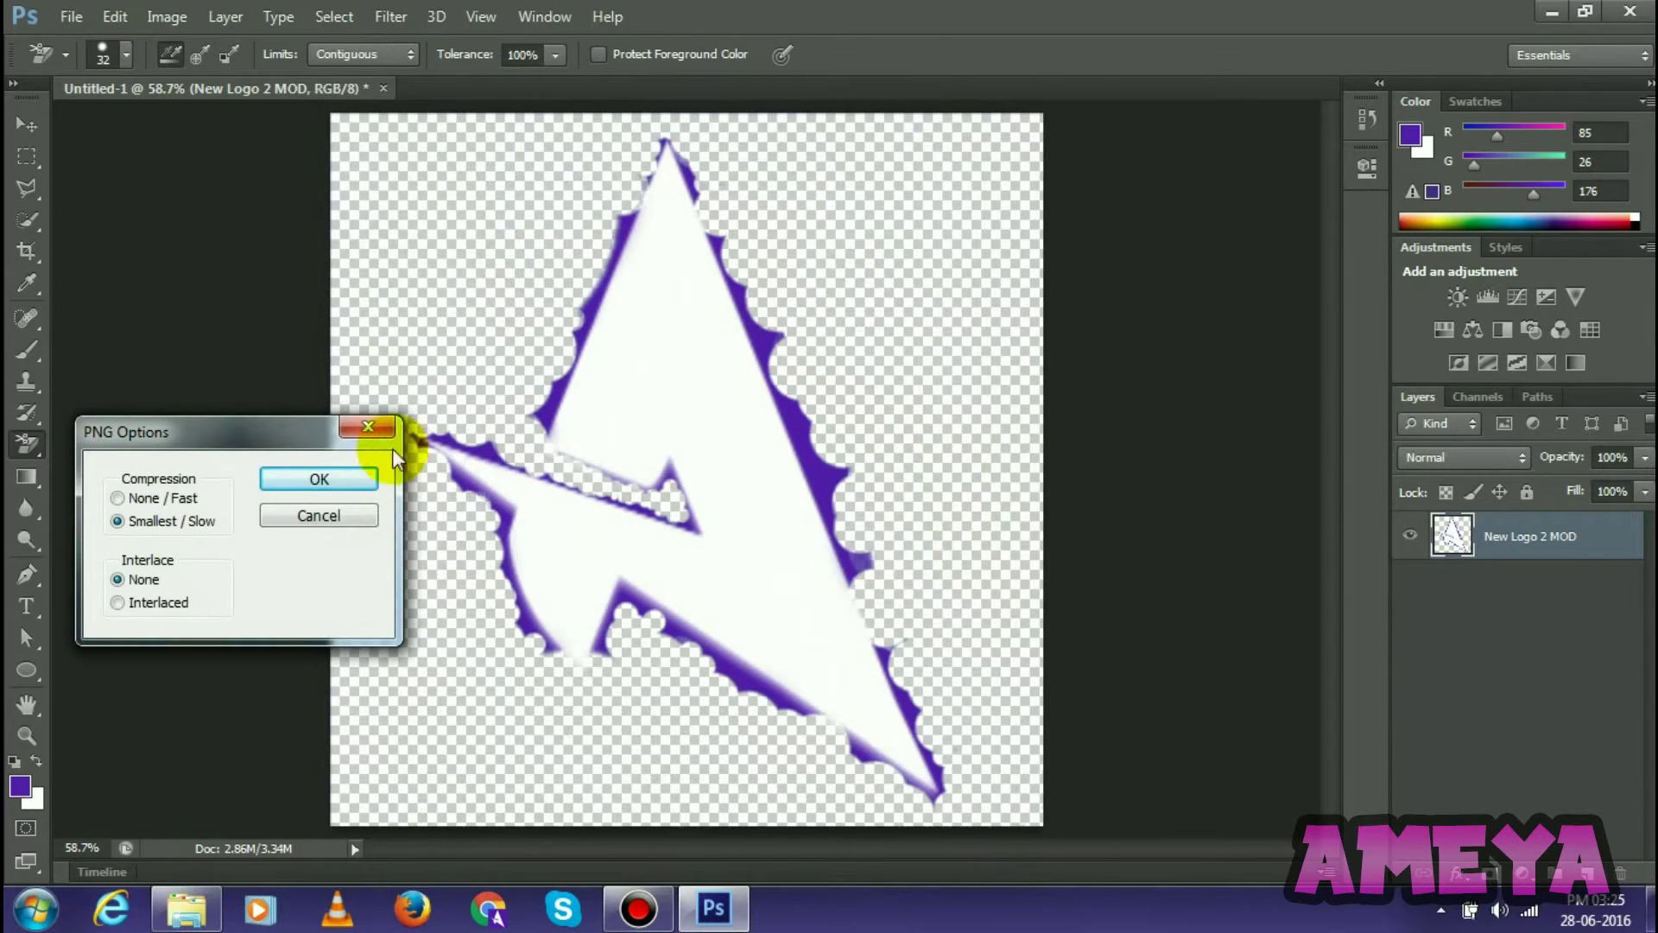
{"action": "left_click_drag", "start_coordinate": [240, 441], "coordinate": [223, 464]}
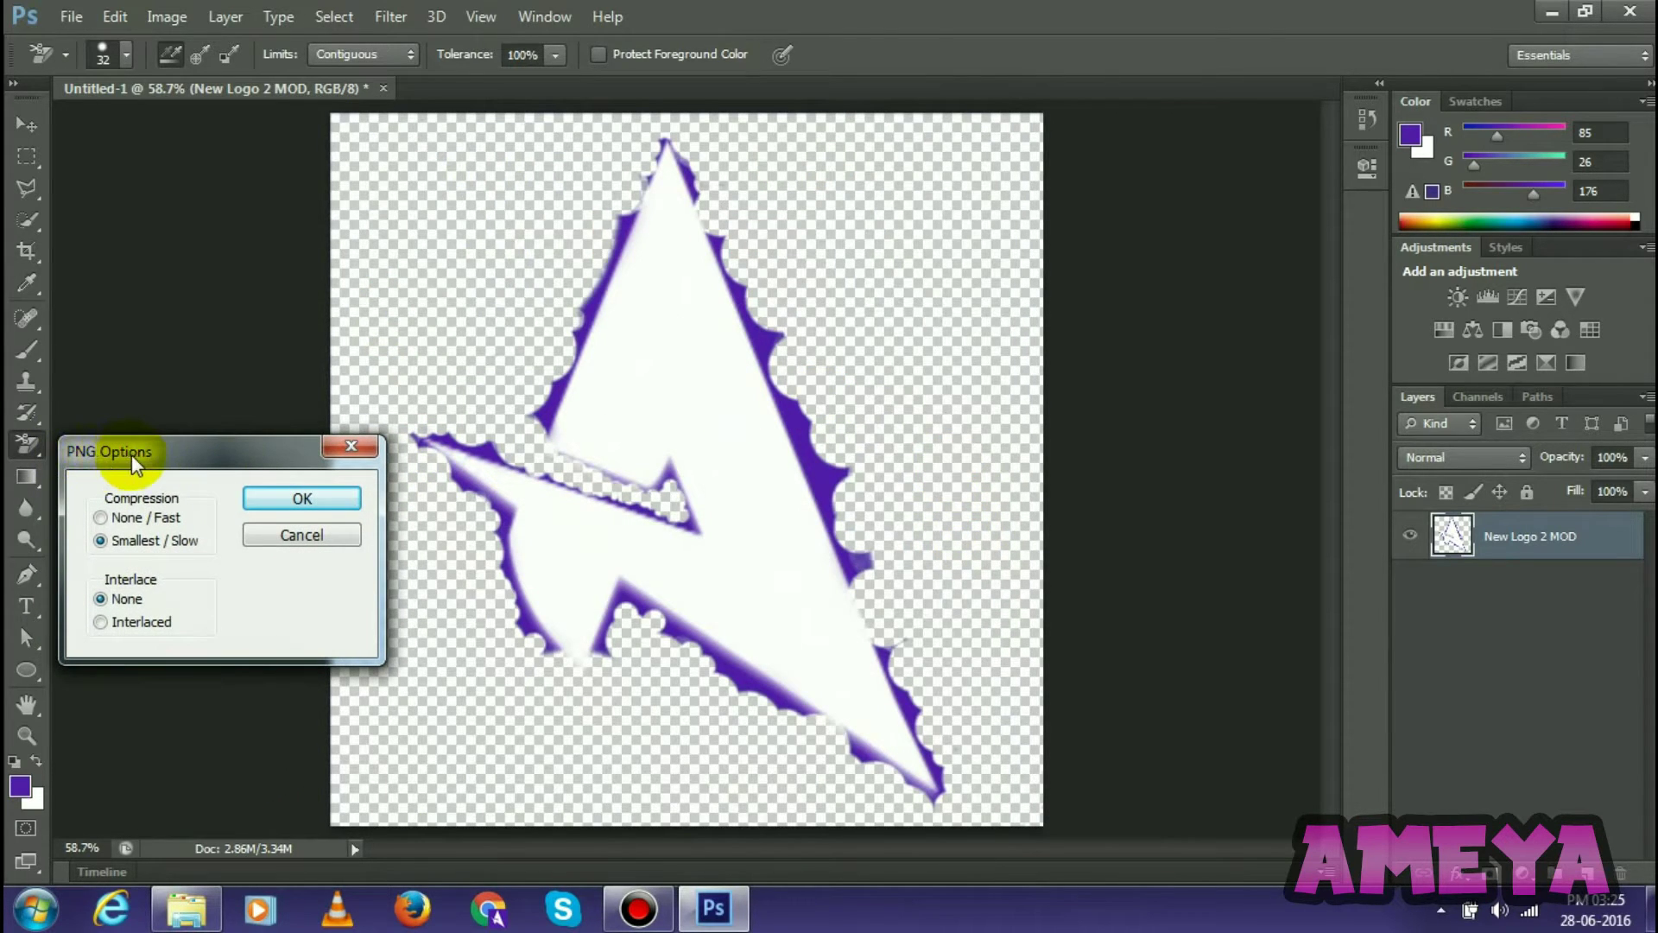
{"action": "left_click", "coordinate": [300, 501]}
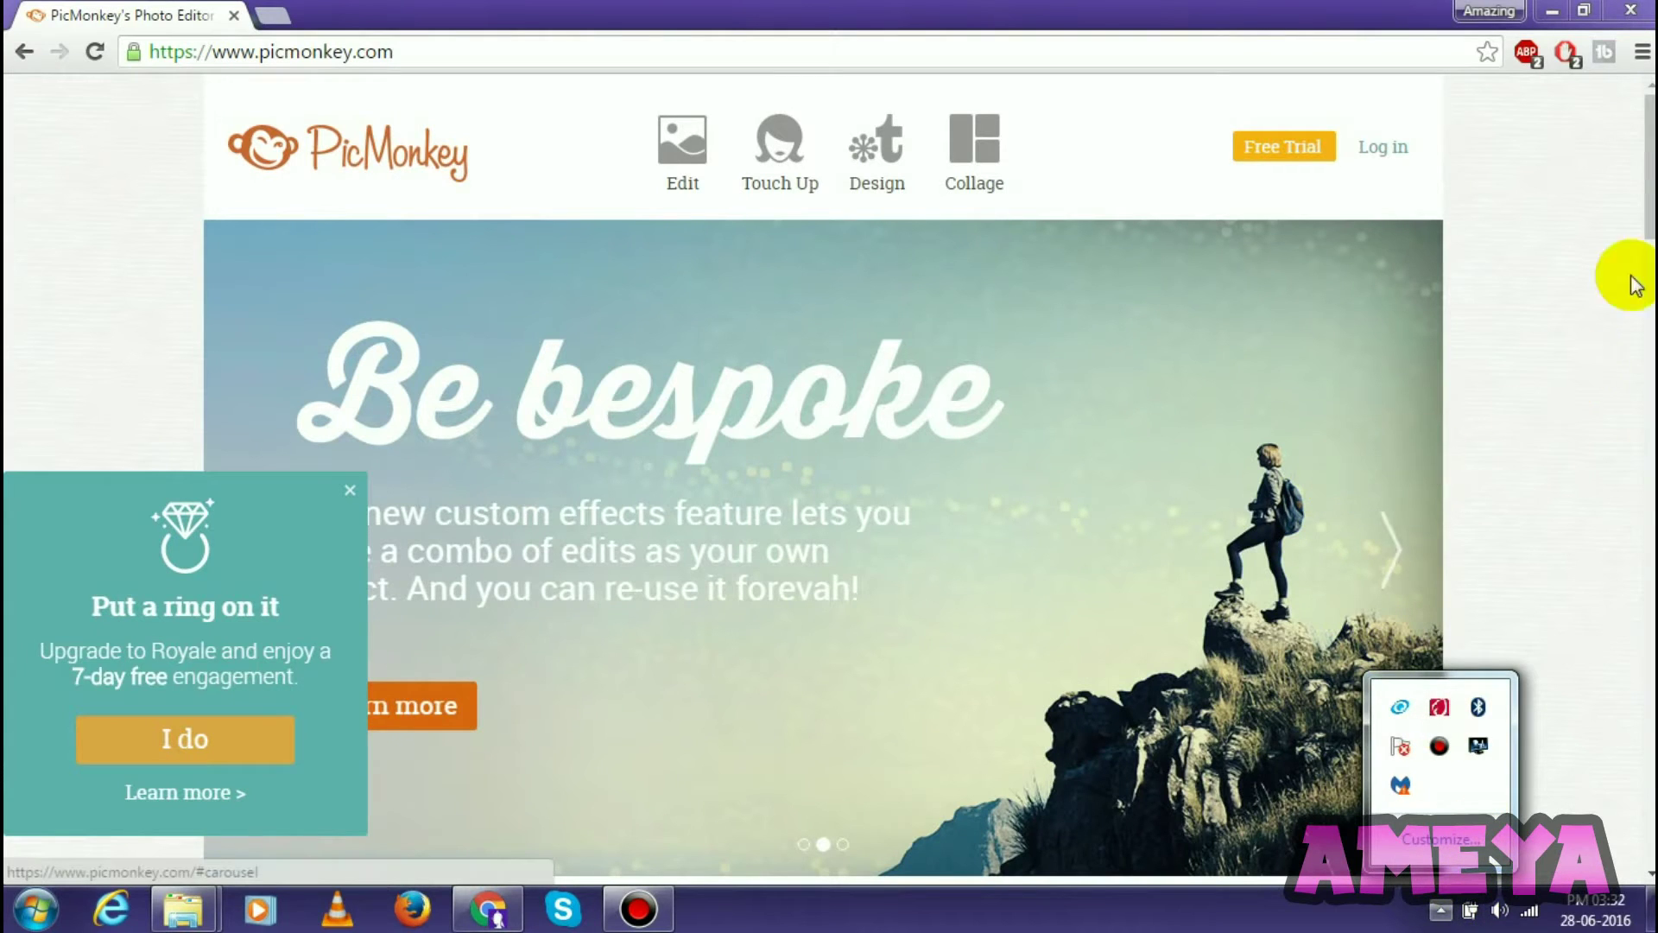
Start a custom PicMonkey design sized 1366 × 768 pixels
{"action": "left_click", "coordinate": [1635, 285]}
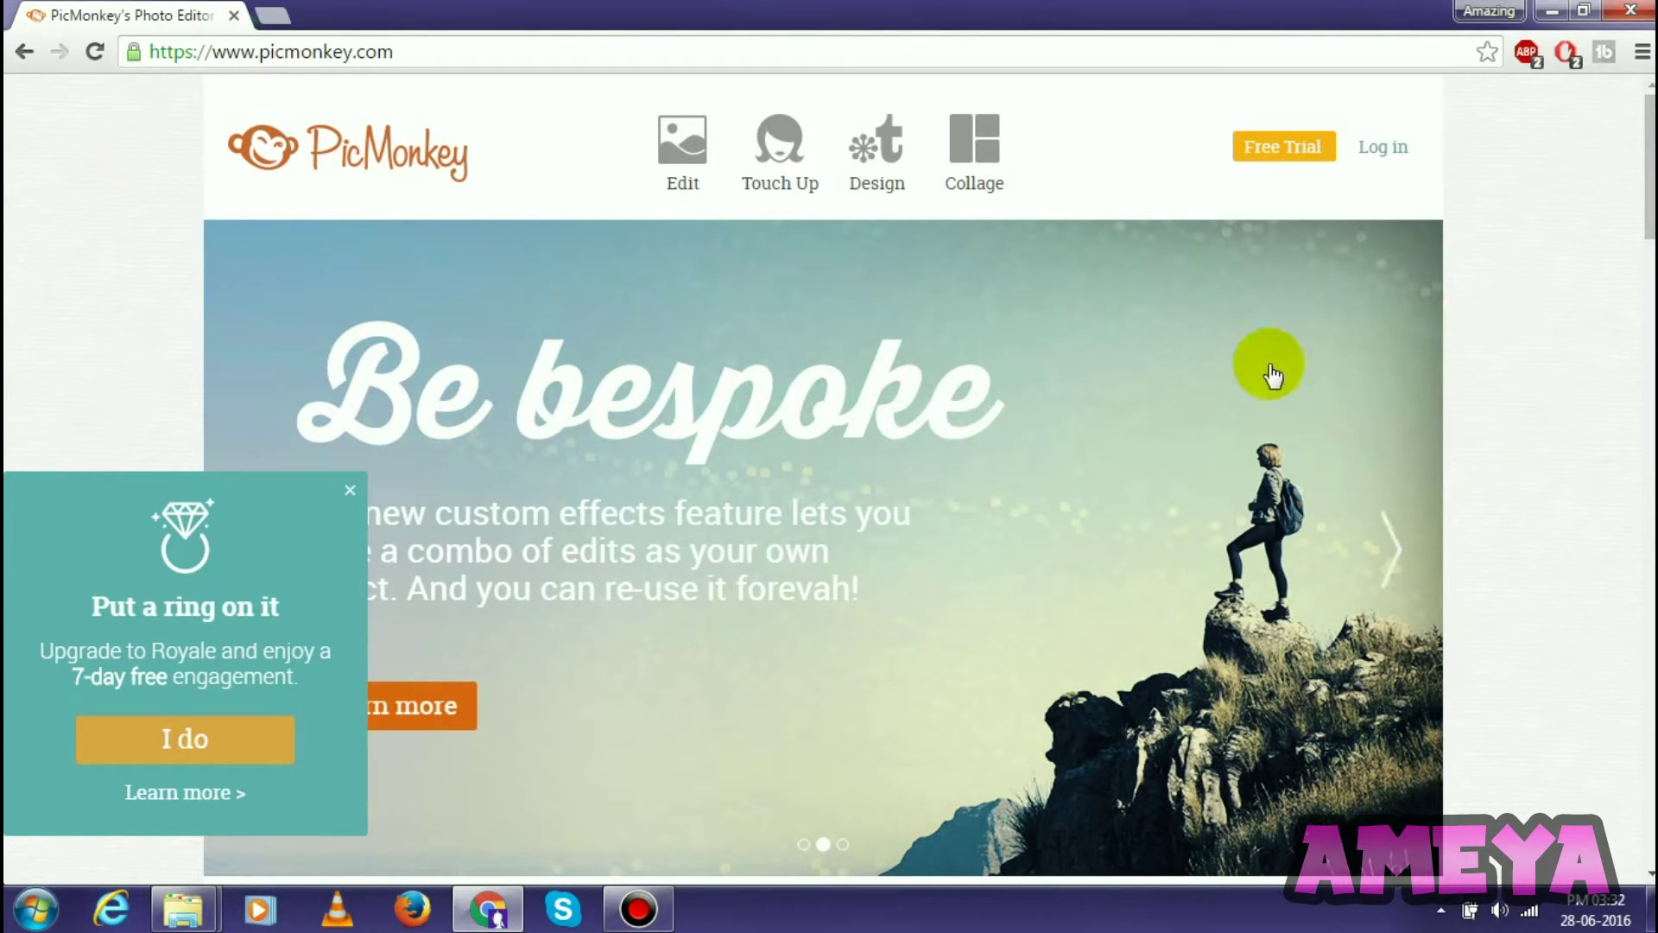
{"action": "mouse_move", "coordinate": [879, 149]}
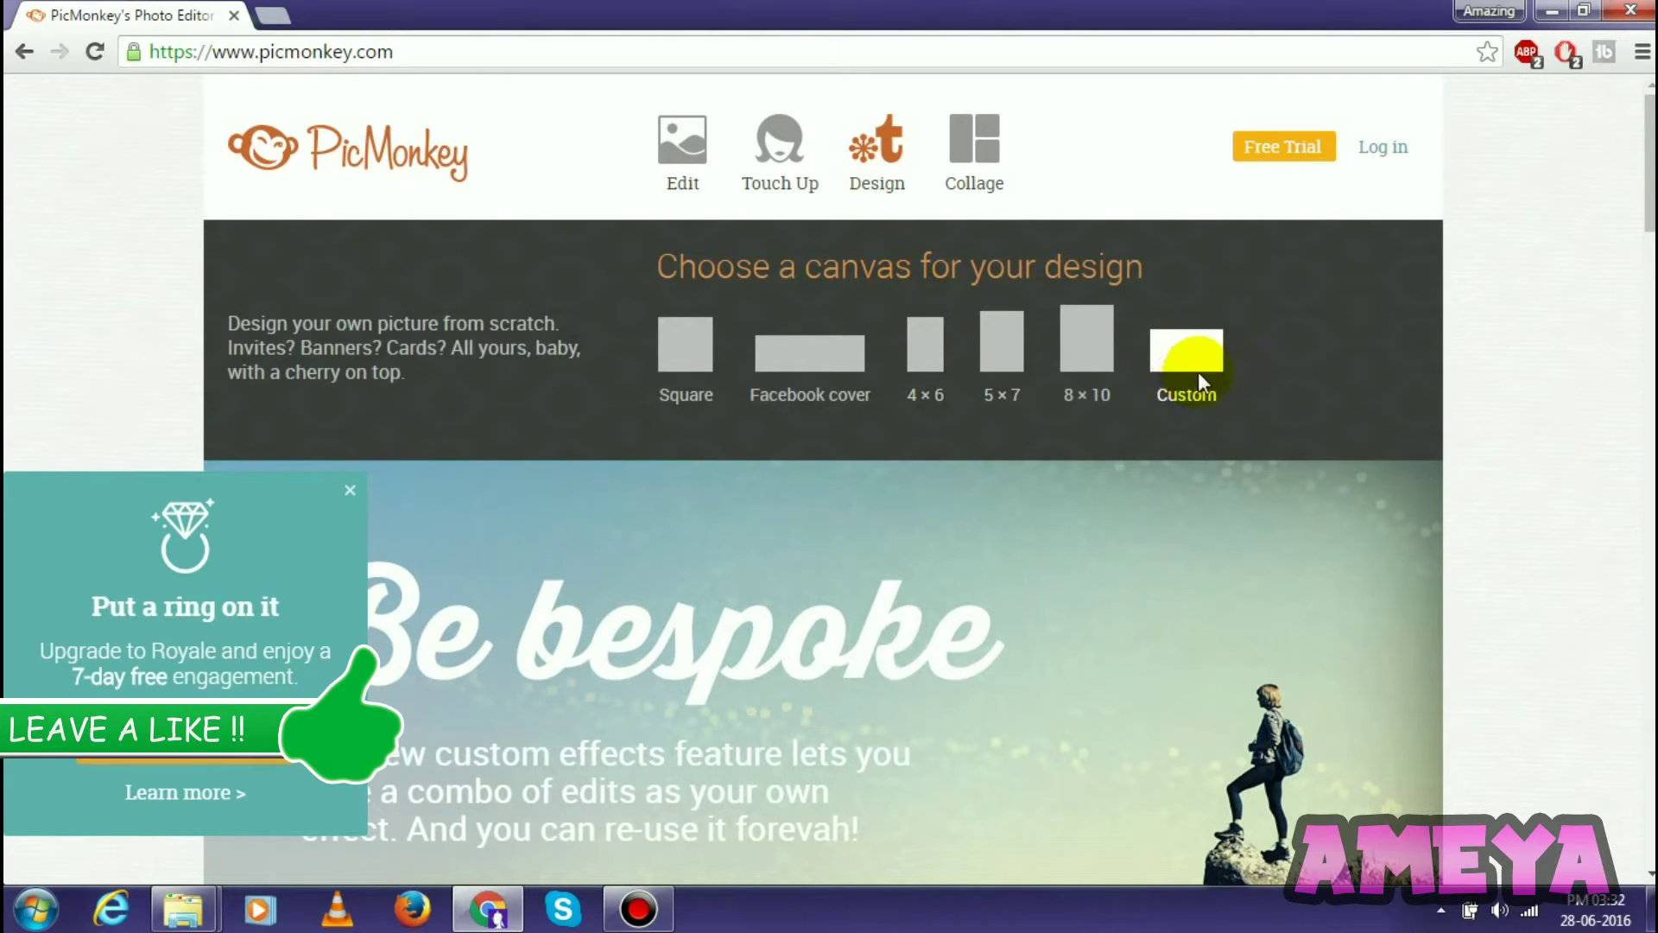
{"action": "left_click", "coordinate": [1197, 351]}
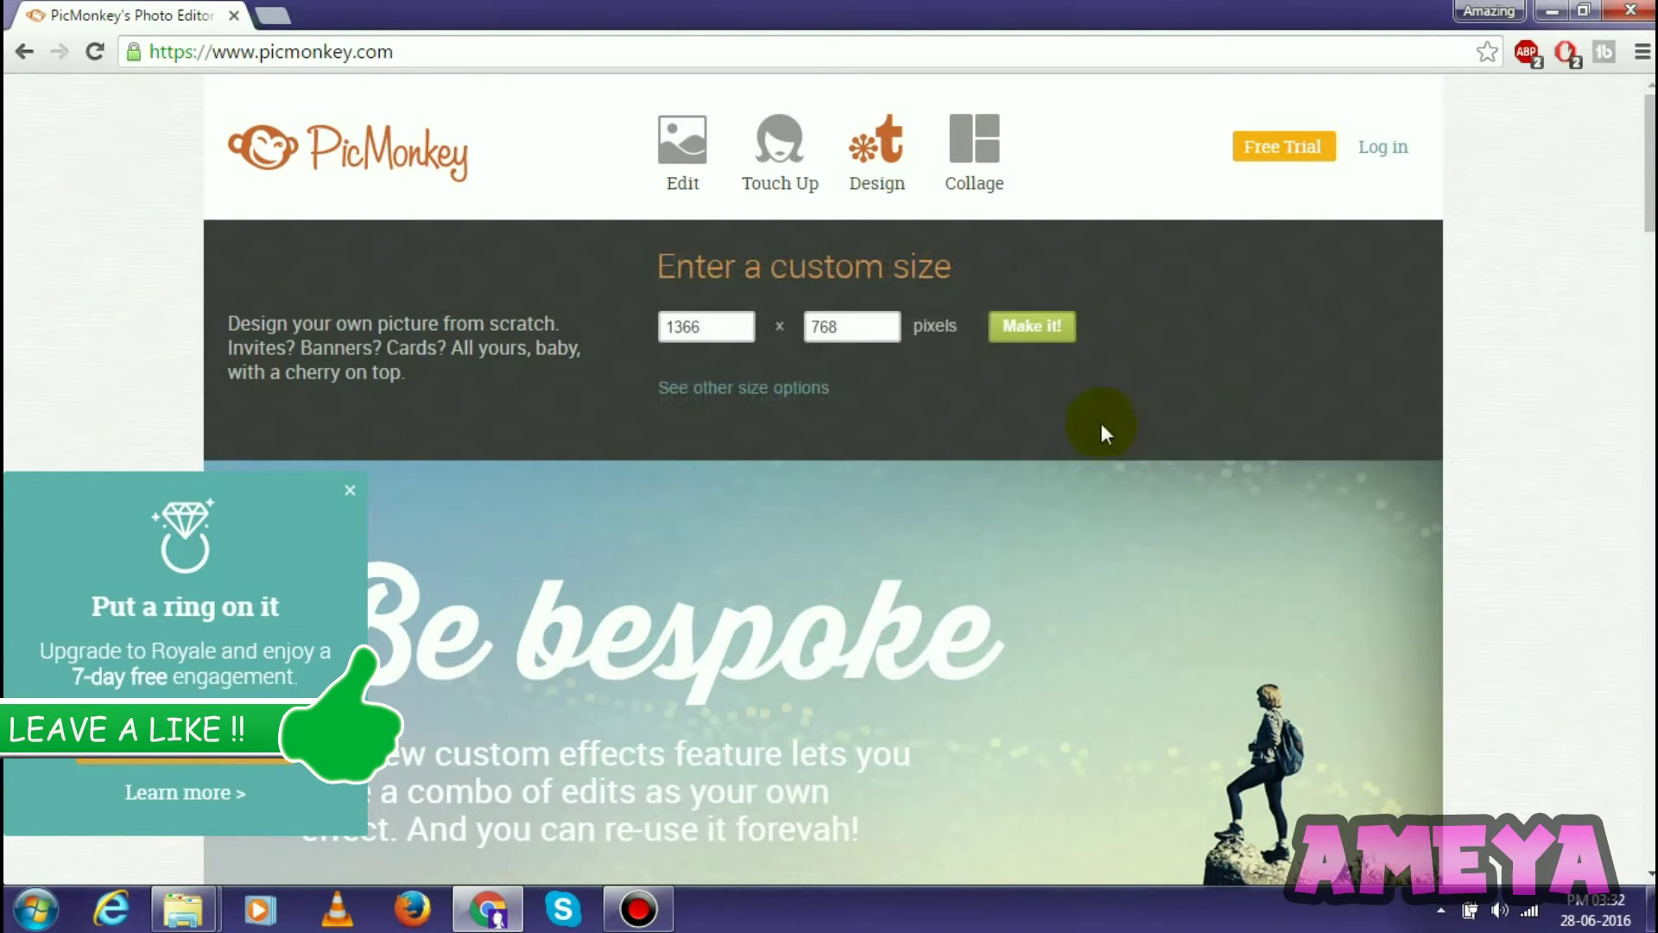
{"action": "left_click_drag", "start_coordinate": [739, 345], "coordinate": [655, 335]}
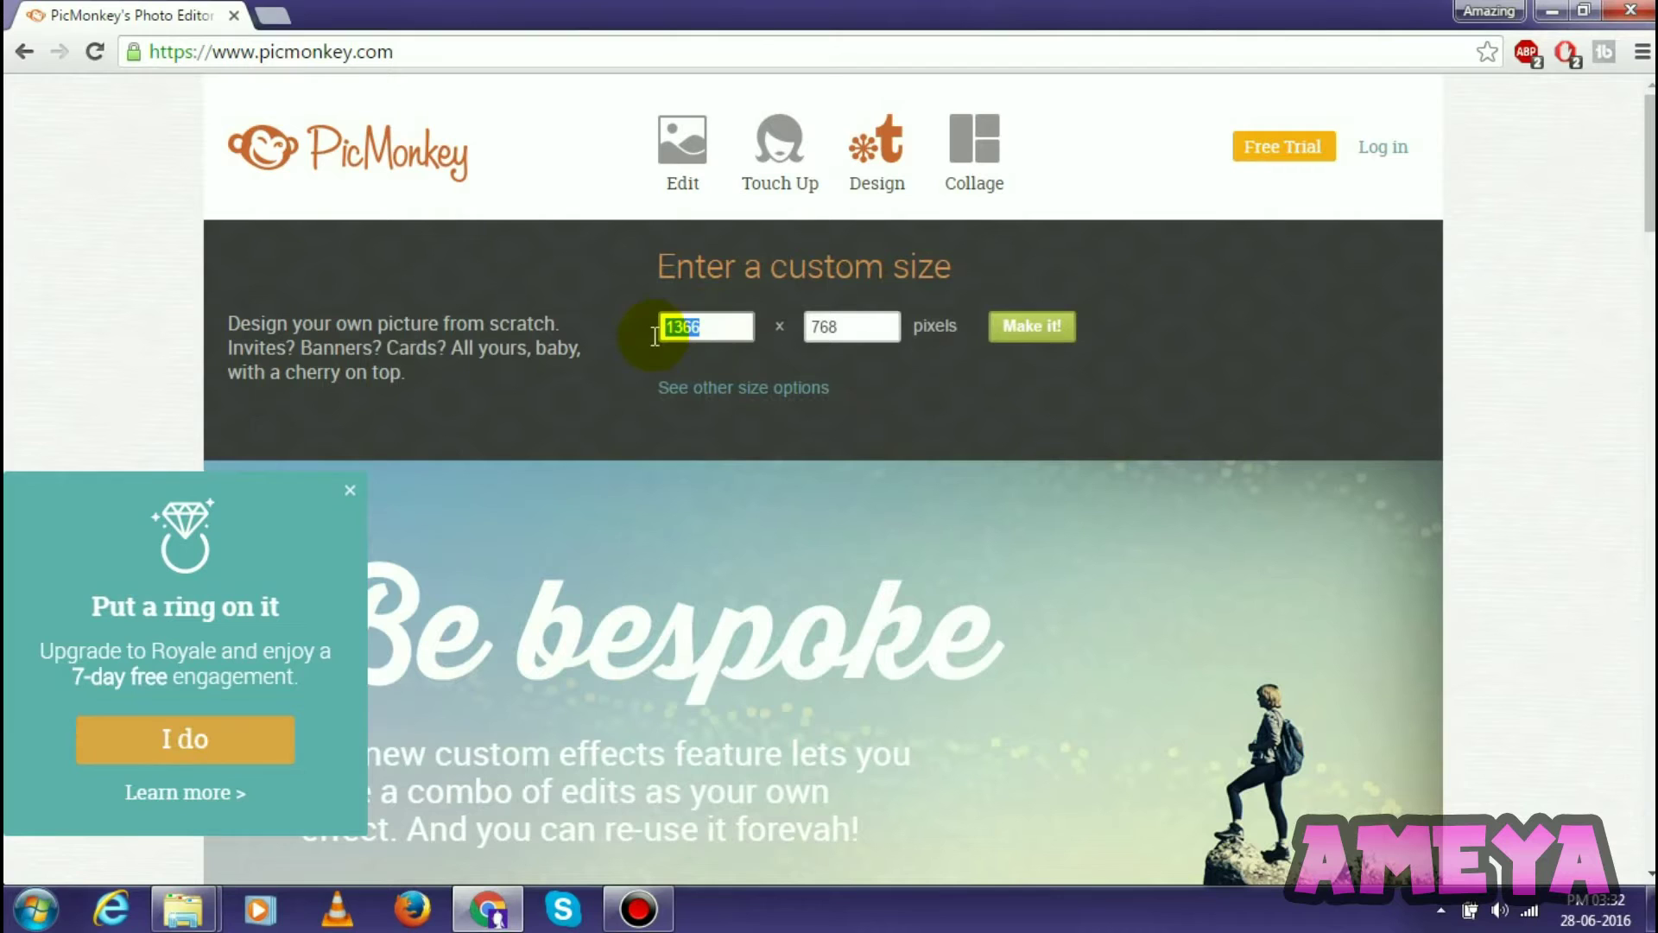
{"action": "left_click", "coordinate": [842, 312]}
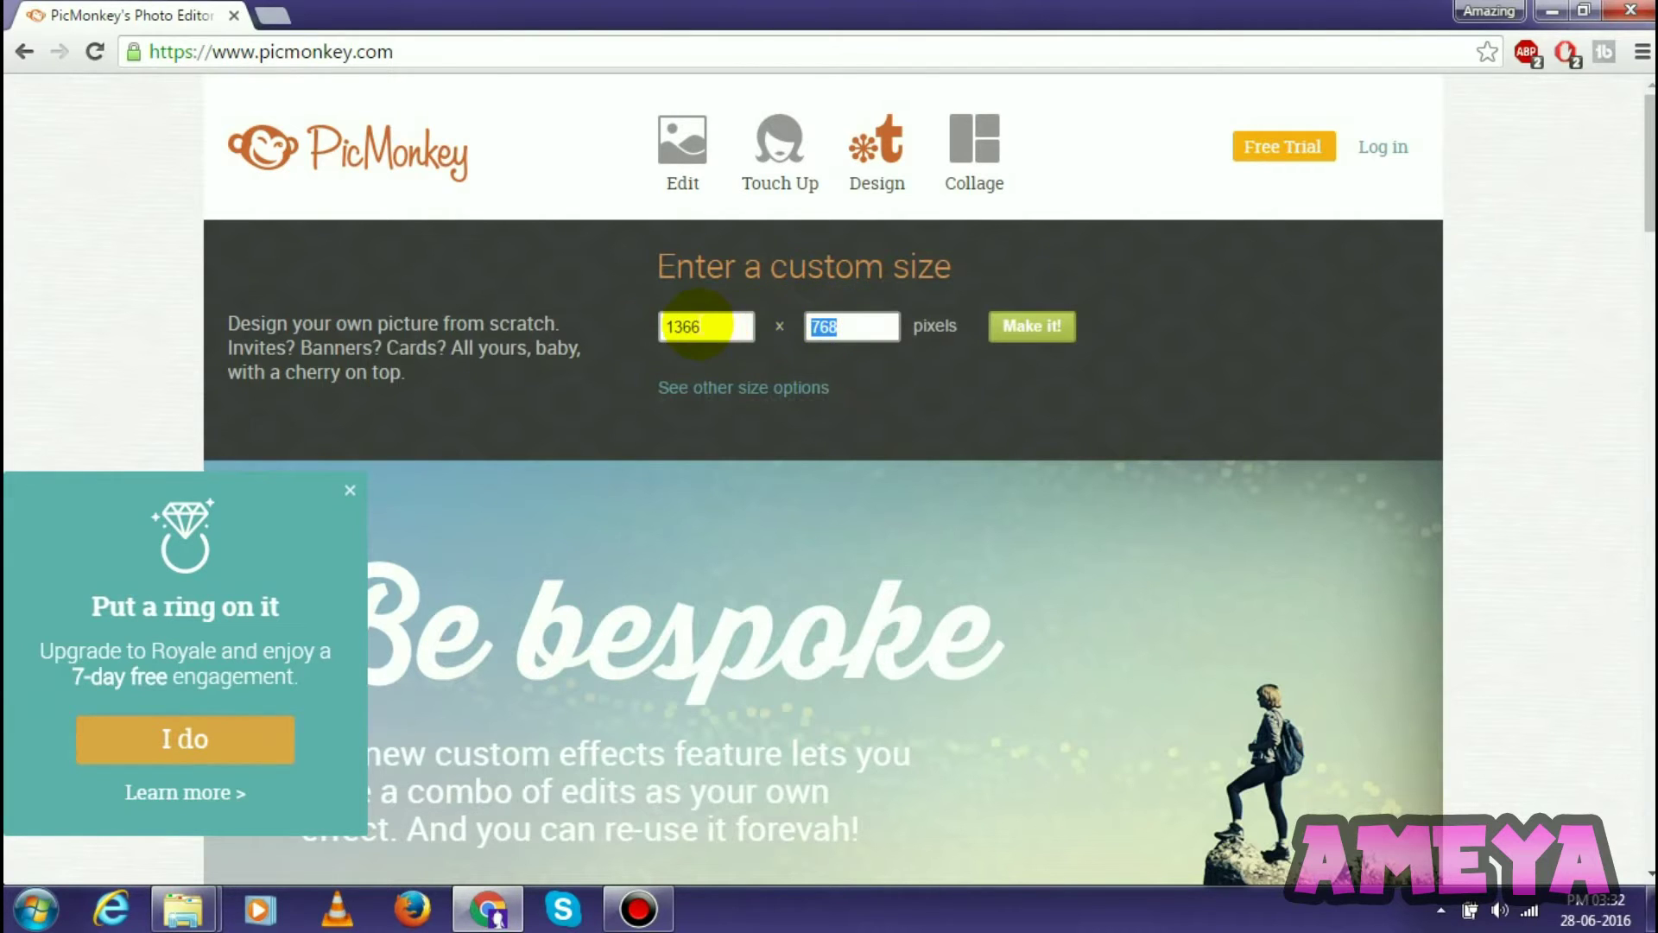
{"action": "left_click_drag", "start_coordinate": [706, 321], "coordinate": [660, 331]}
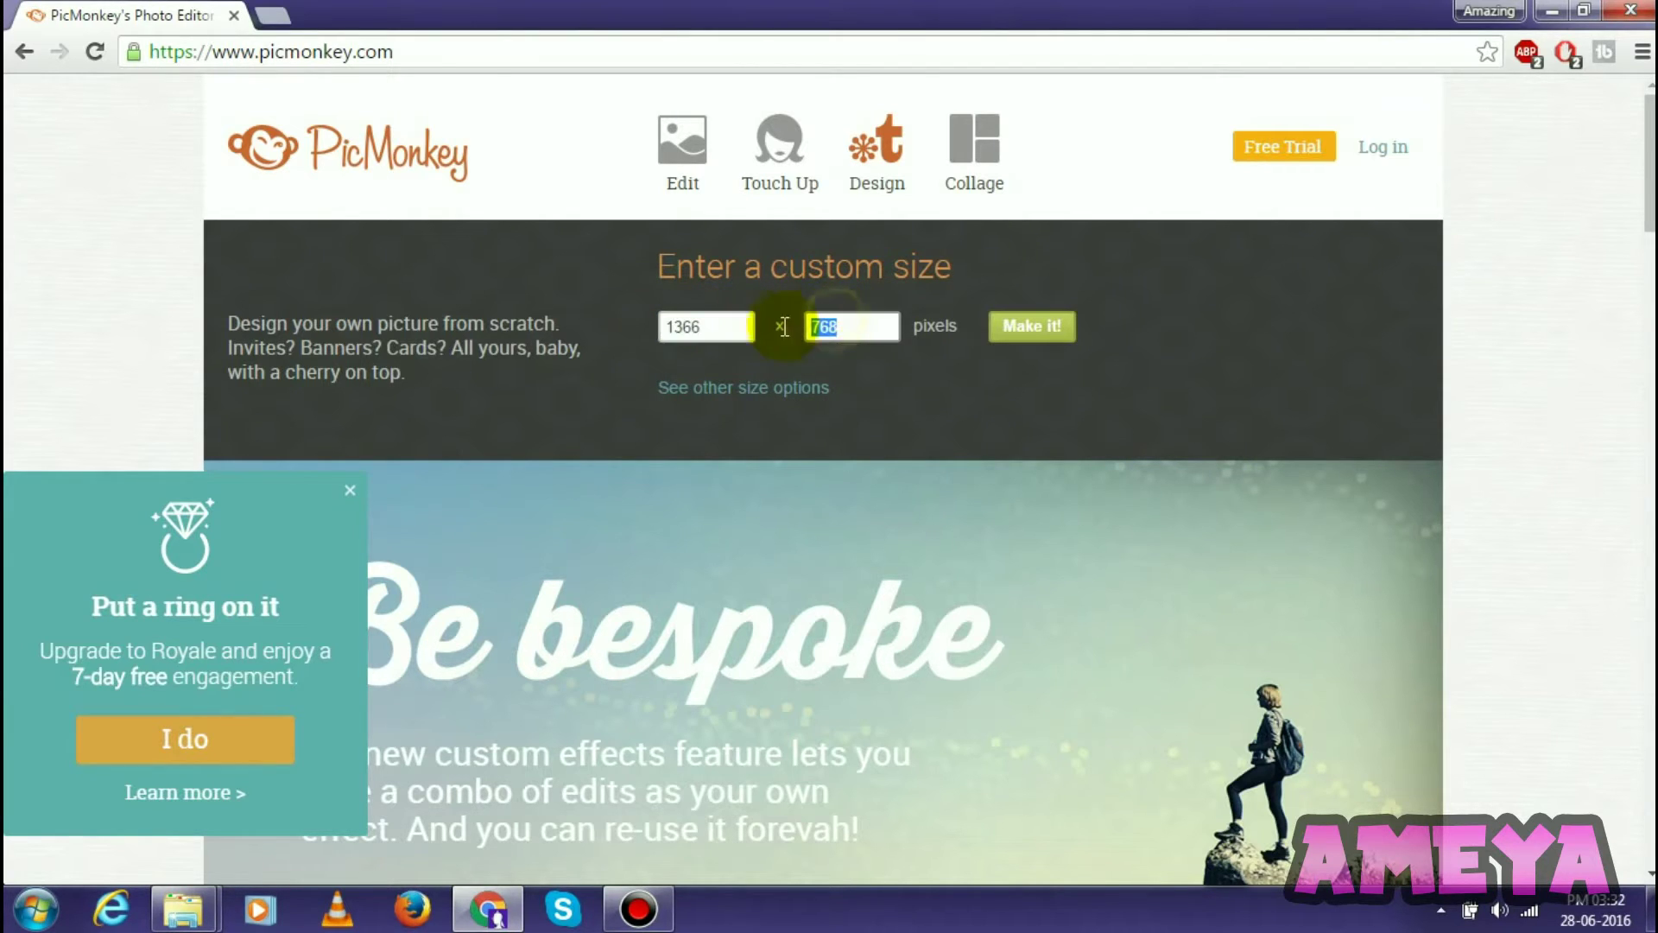
{"action": "left_click", "coordinate": [890, 328]}
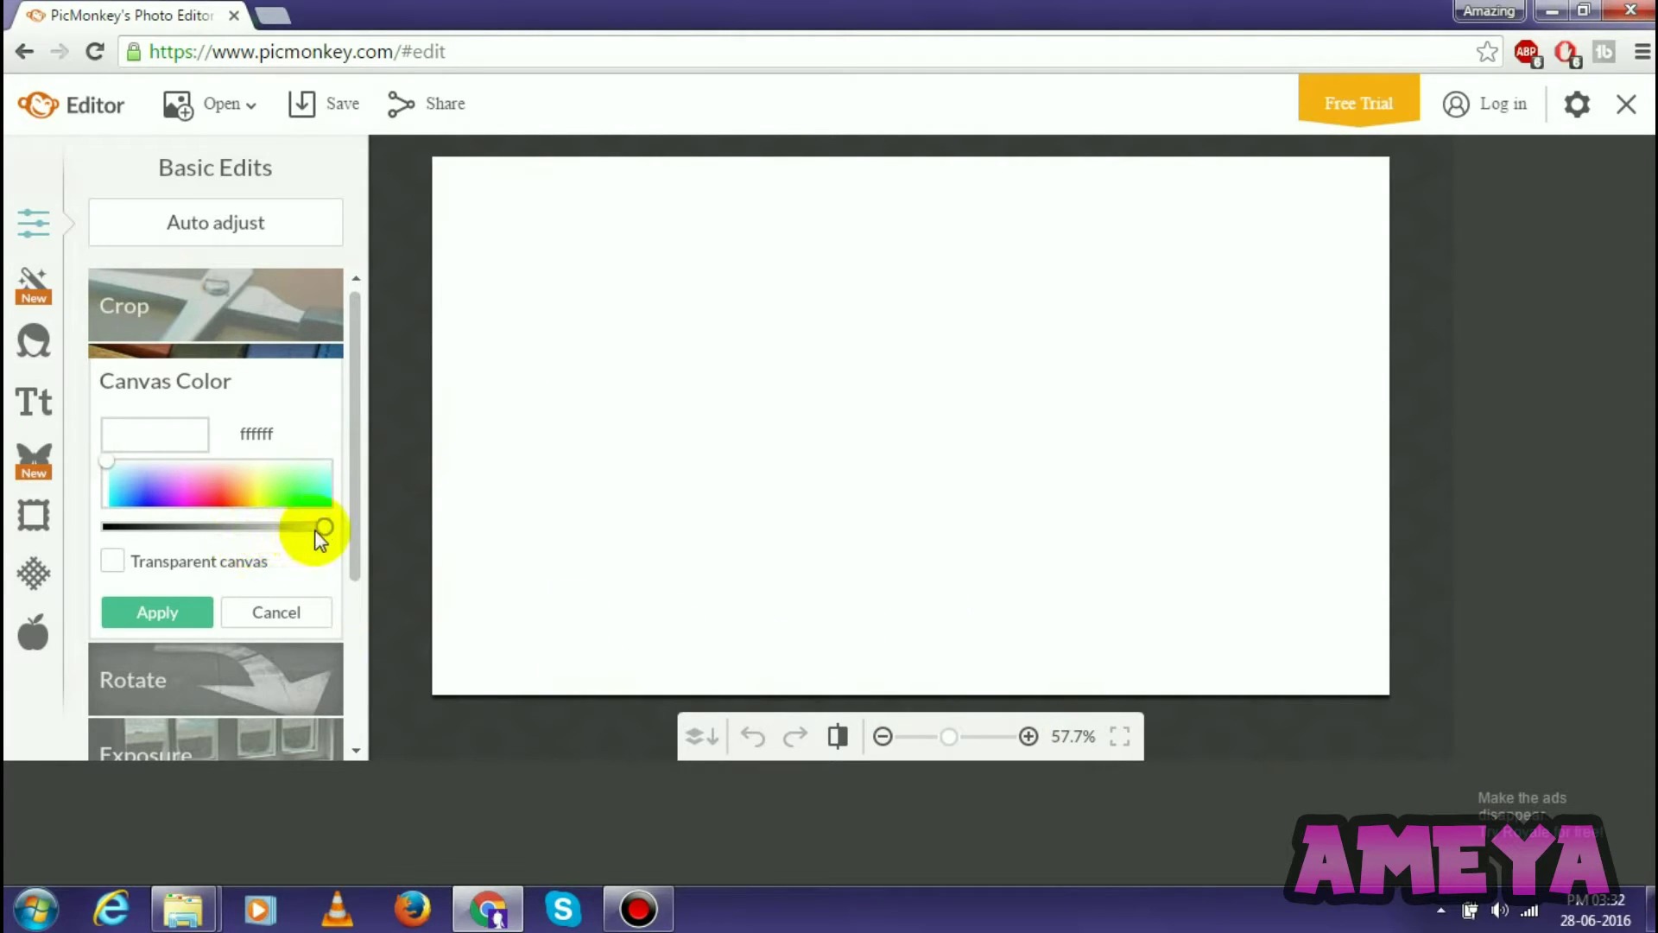
Darken the canvas colour to dark grey and apply it
{"action": "left_click_drag", "start_coordinate": [316, 530], "coordinate": [169, 536]}
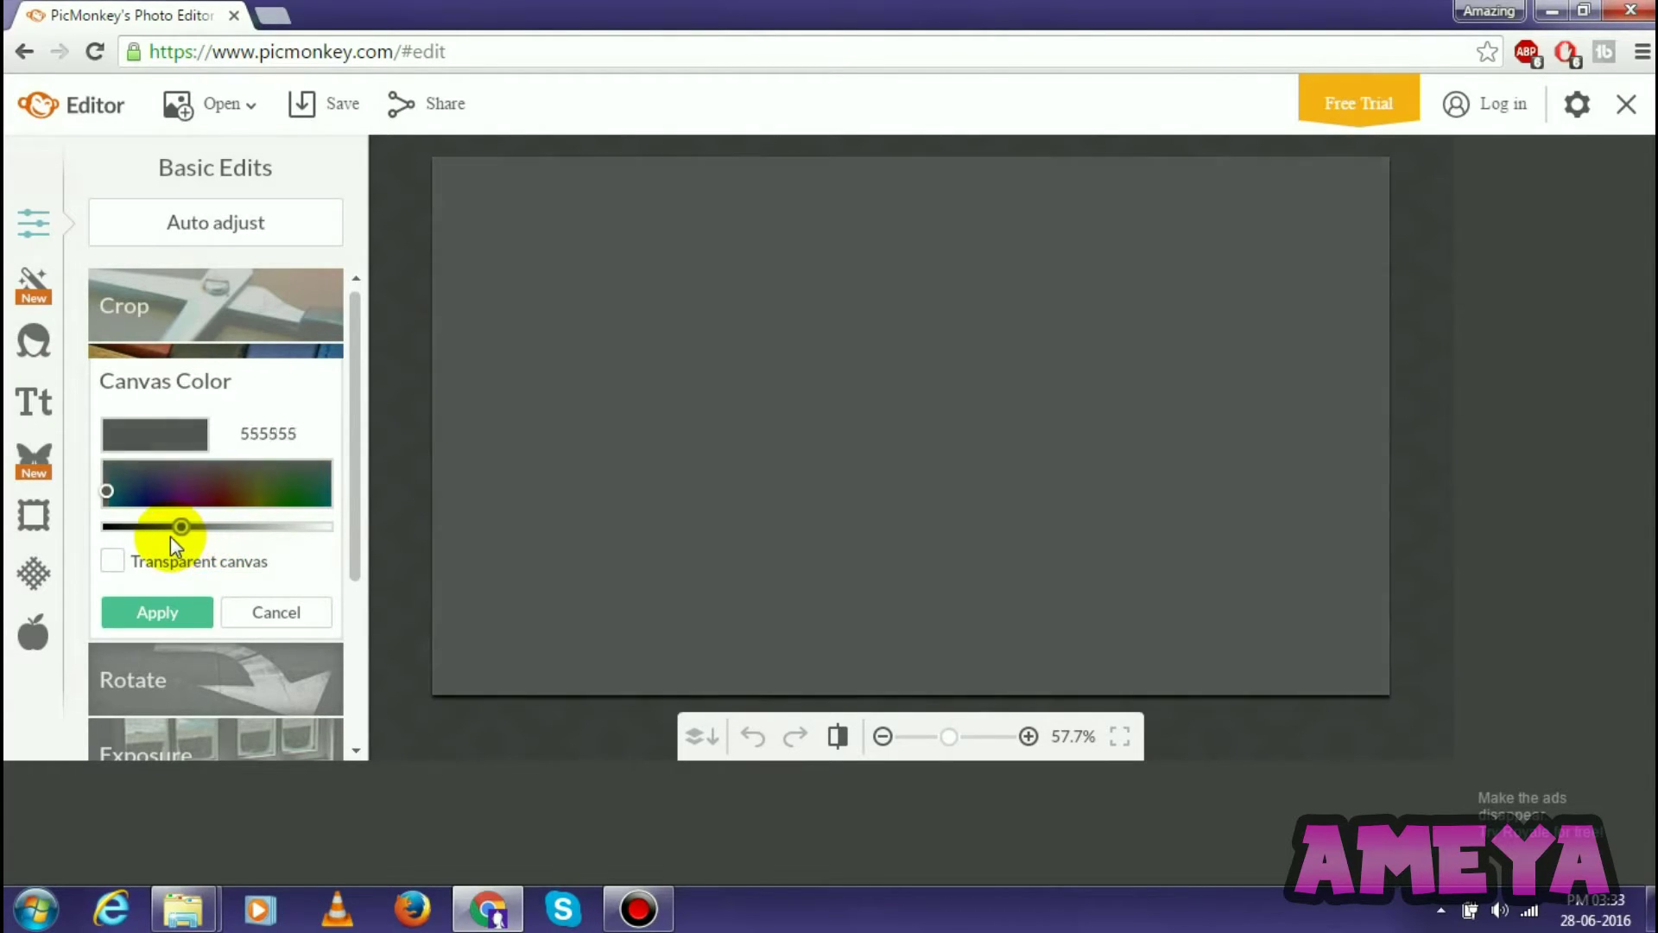
{"action": "left_click", "coordinate": [166, 617]}
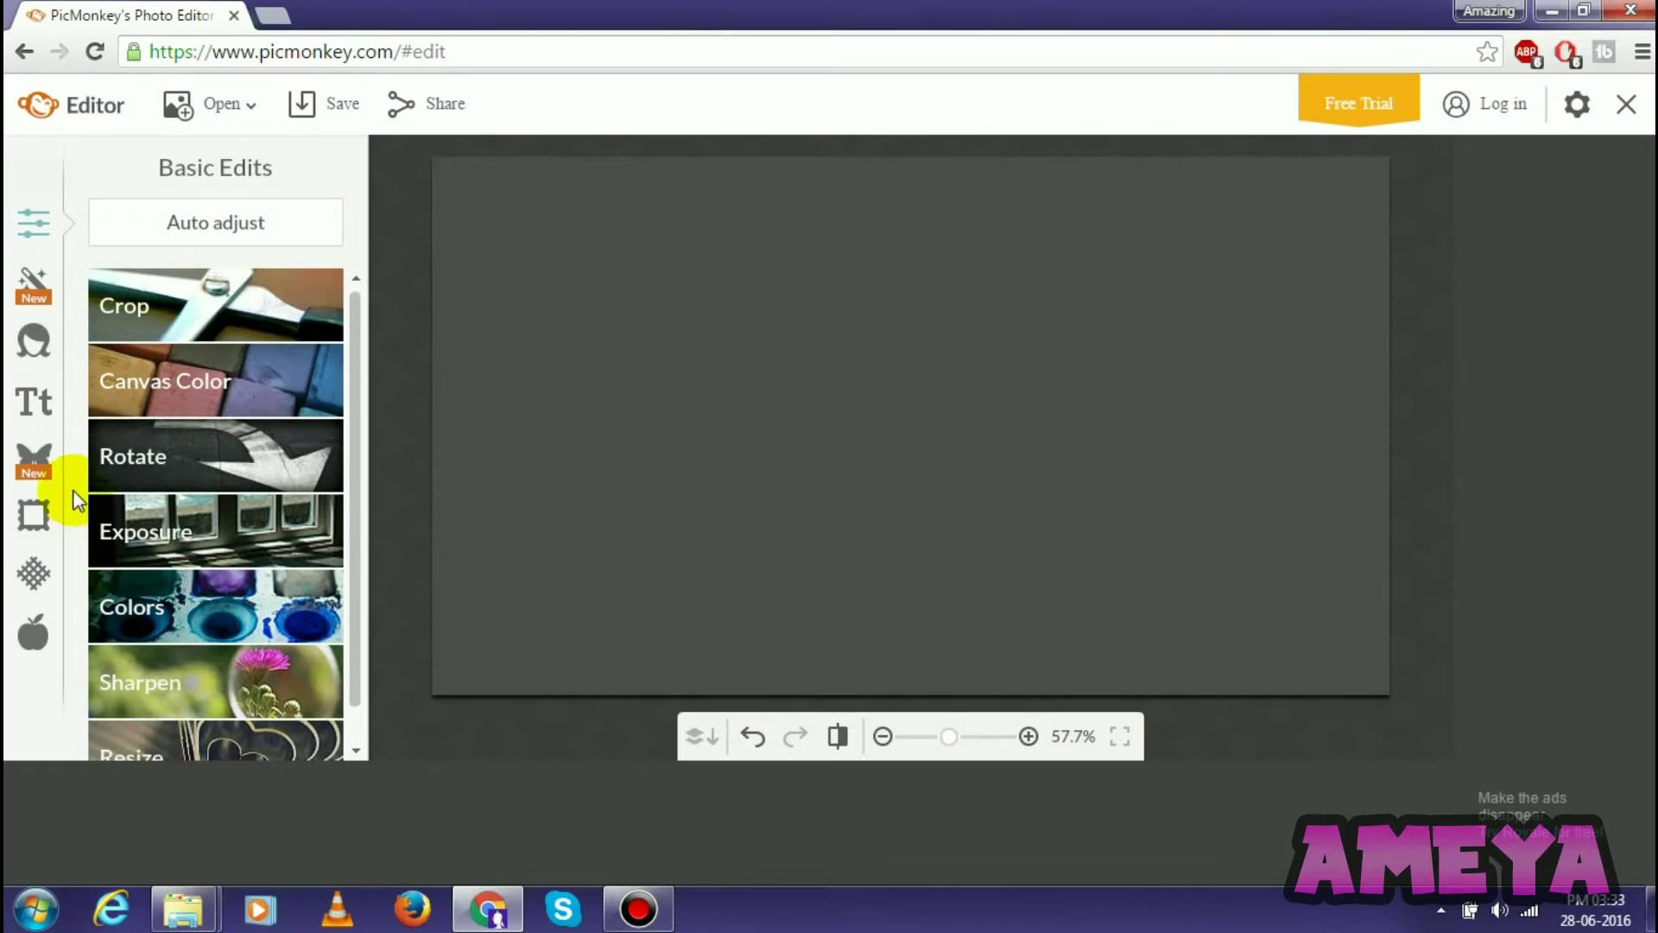
Add Trial 2 from YouTube Stuff > YouTube Profile Photo as your own overlay
{"action": "left_click", "coordinate": [34, 463]}
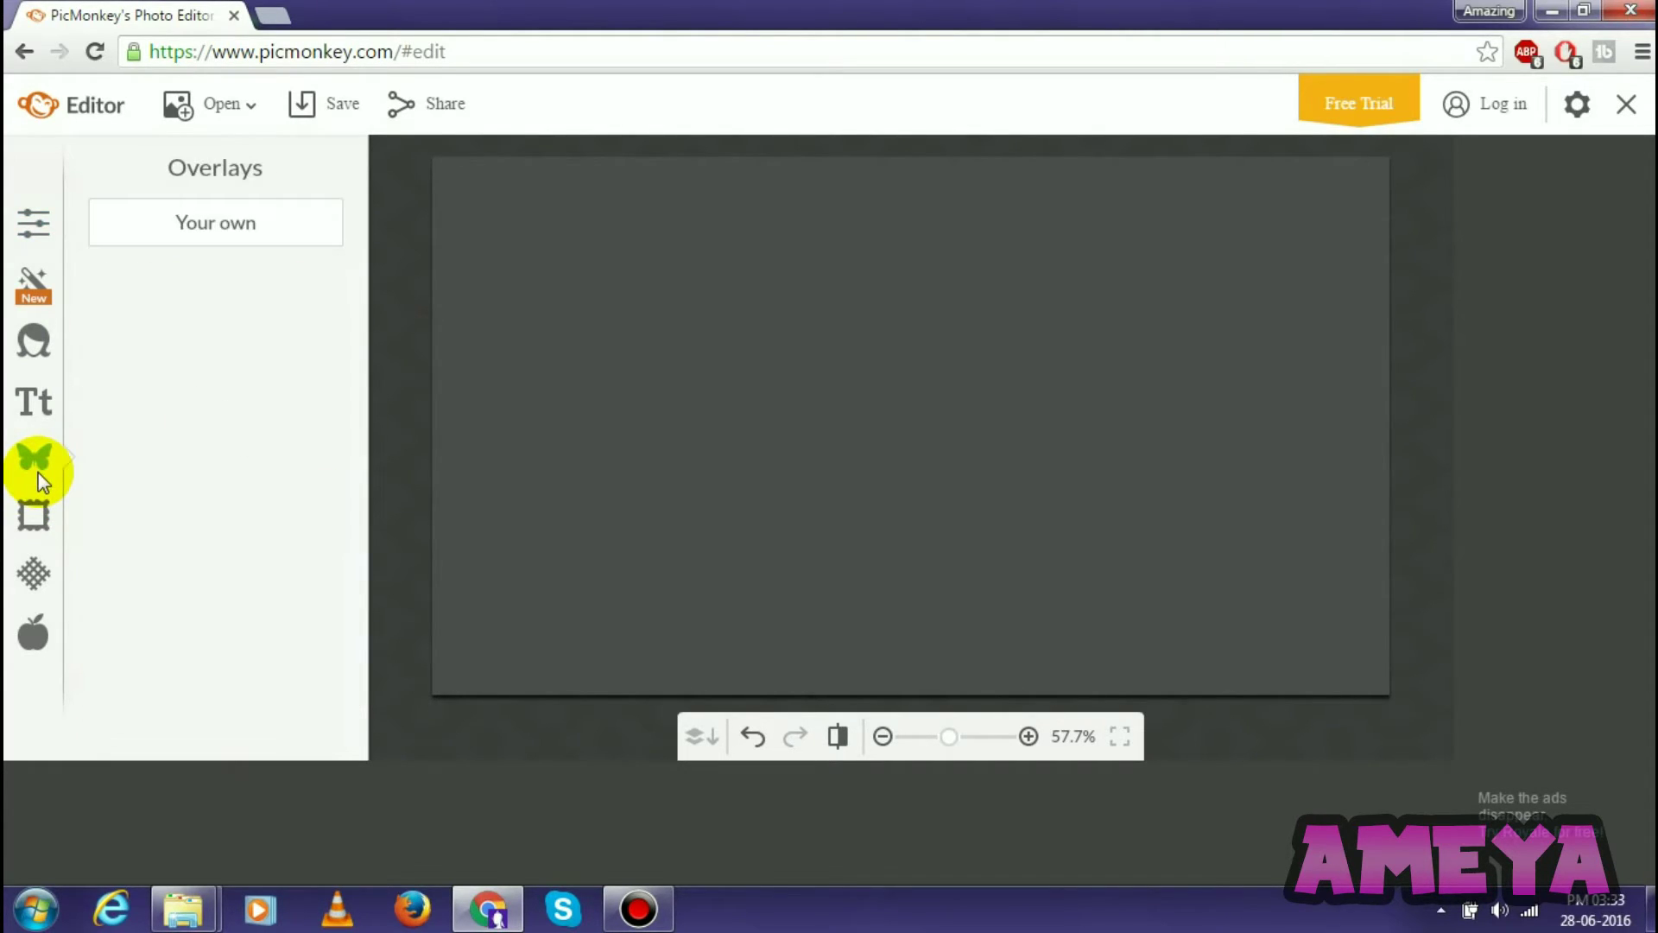
{"action": "left_click", "coordinate": [223, 229]}
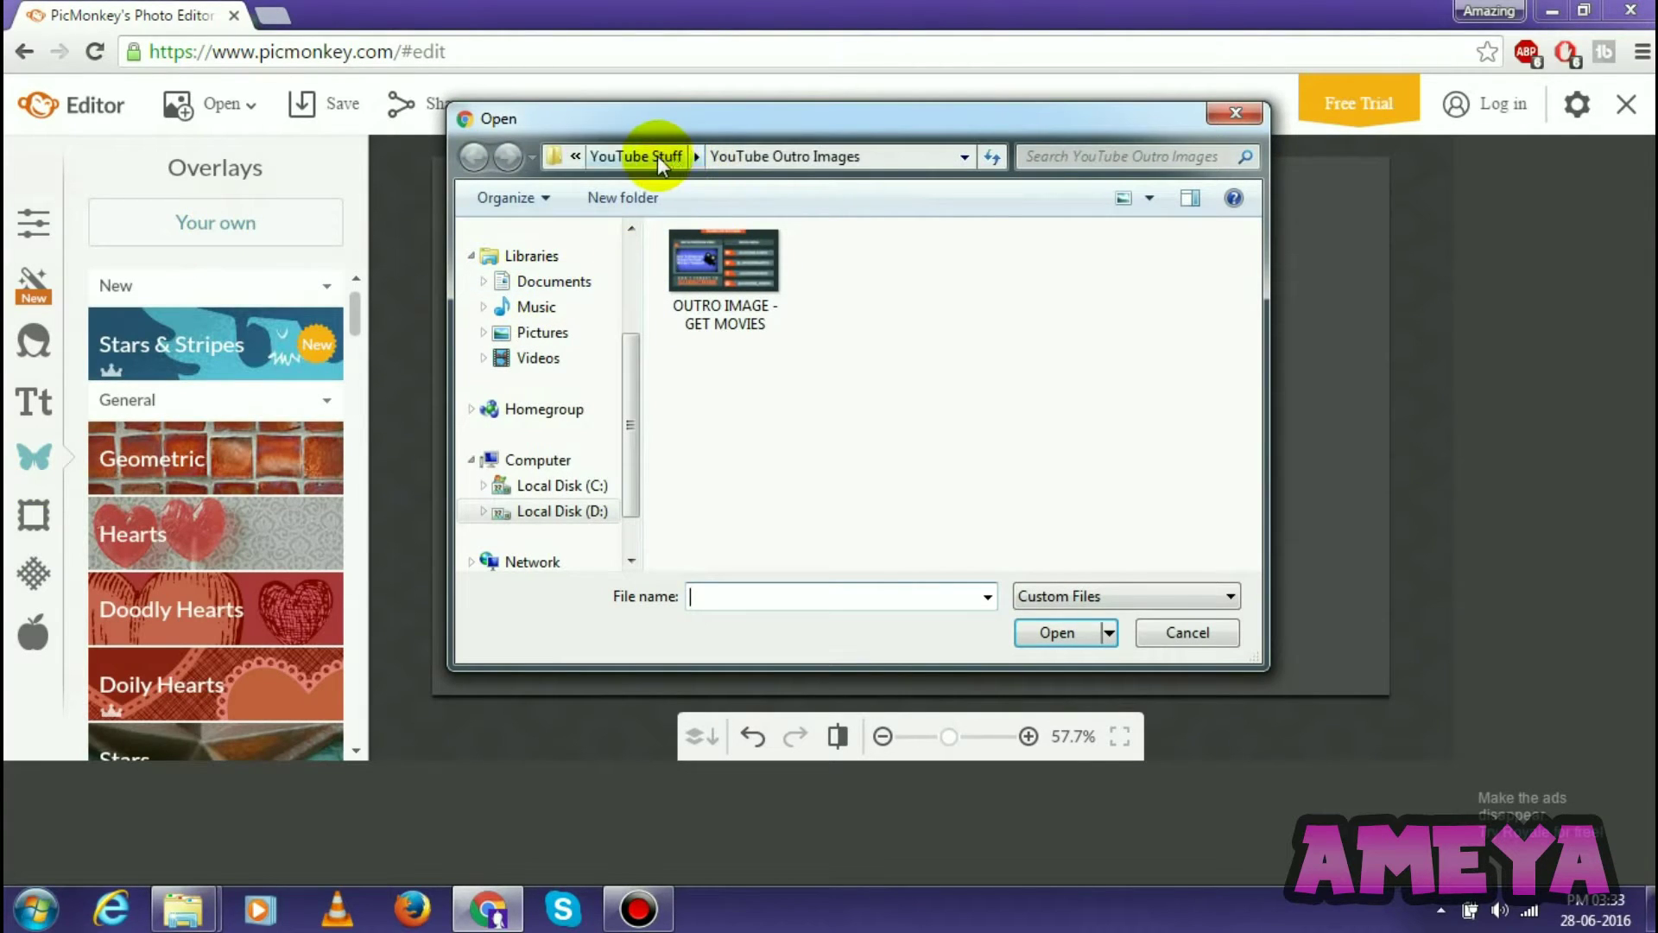
{"action": "left_click", "coordinate": [656, 155]}
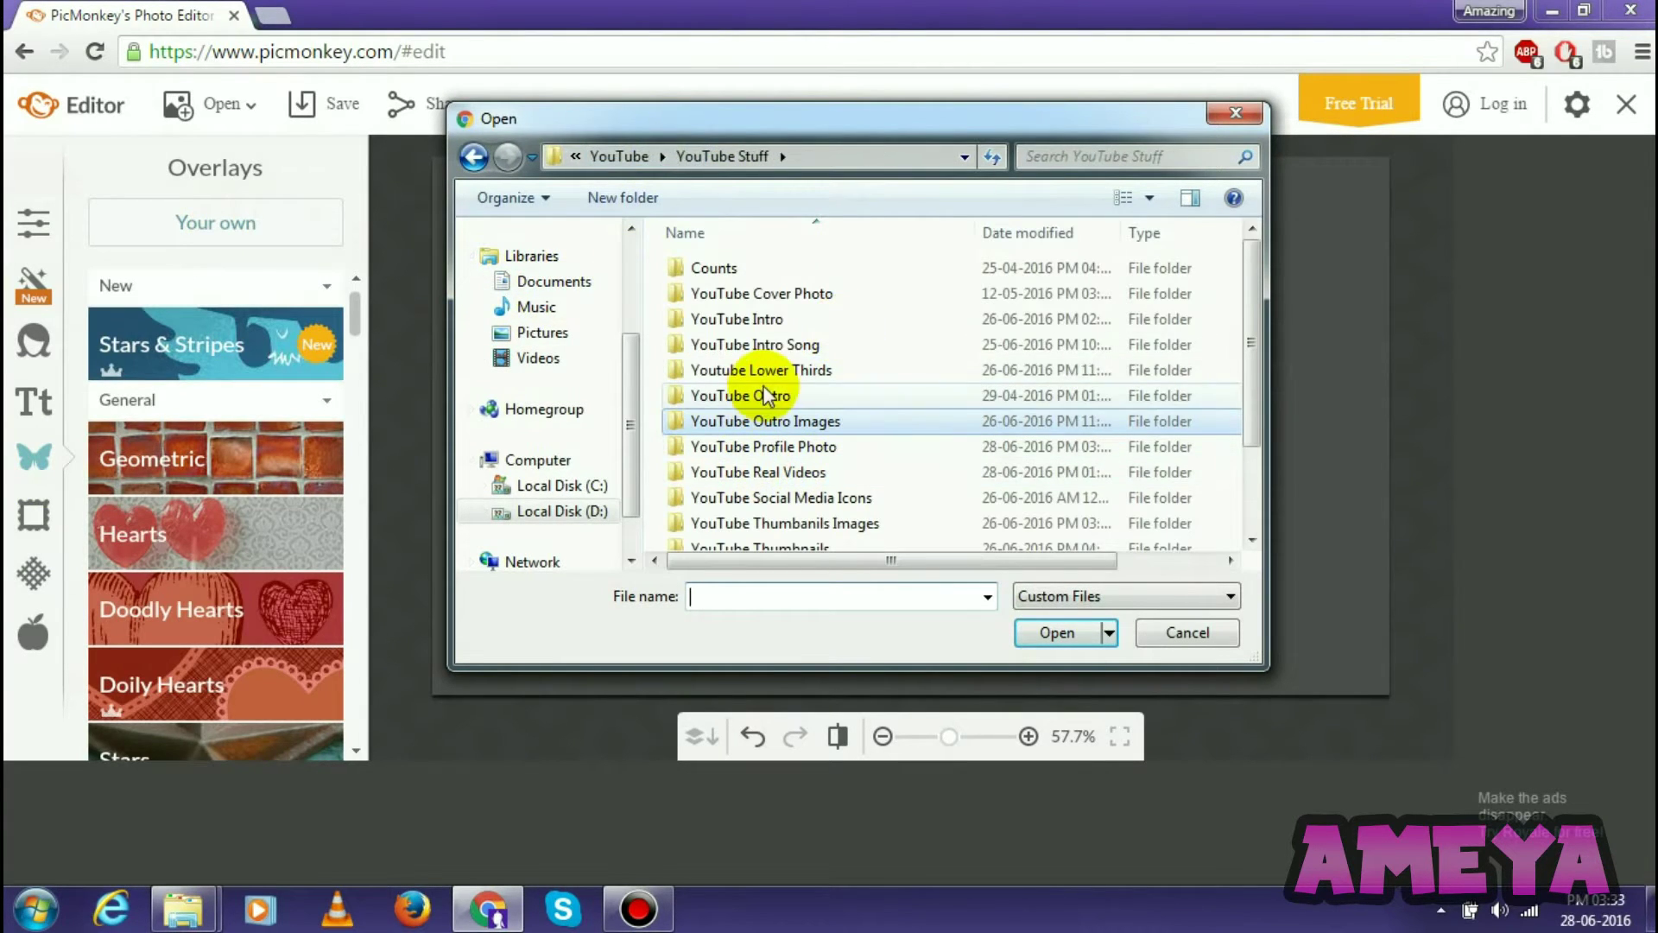
{"action": "left_click", "coordinate": [804, 446]}
{"action": "scroll", "coordinate": [809, 466], "scroll_direction": "down", "scroll_amount": 2}
{"action": "scroll", "coordinate": [809, 480], "scroll_direction": "up", "scroll_amount": 2}
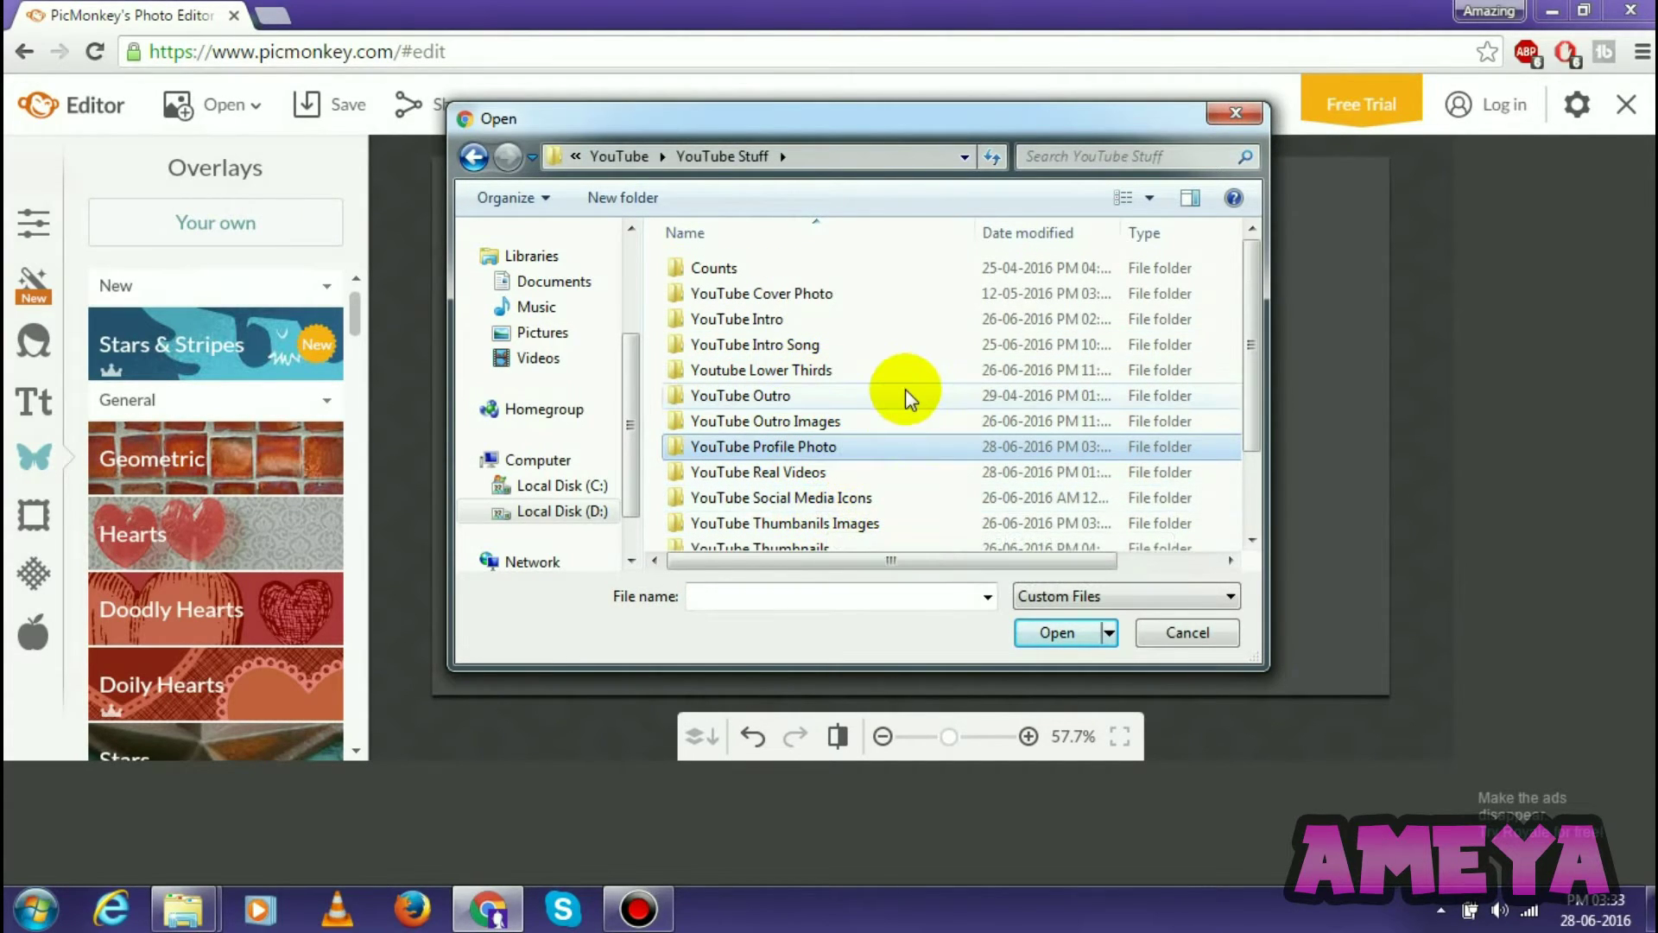
{"action": "double_click", "coordinate": [843, 446]}
{"action": "left_click", "coordinate": [759, 264]}
{"action": "left_click", "coordinate": [717, 441]}
{"action": "scroll", "coordinate": [888, 421], "scroll_direction": "down", "scroll_amount": 1}
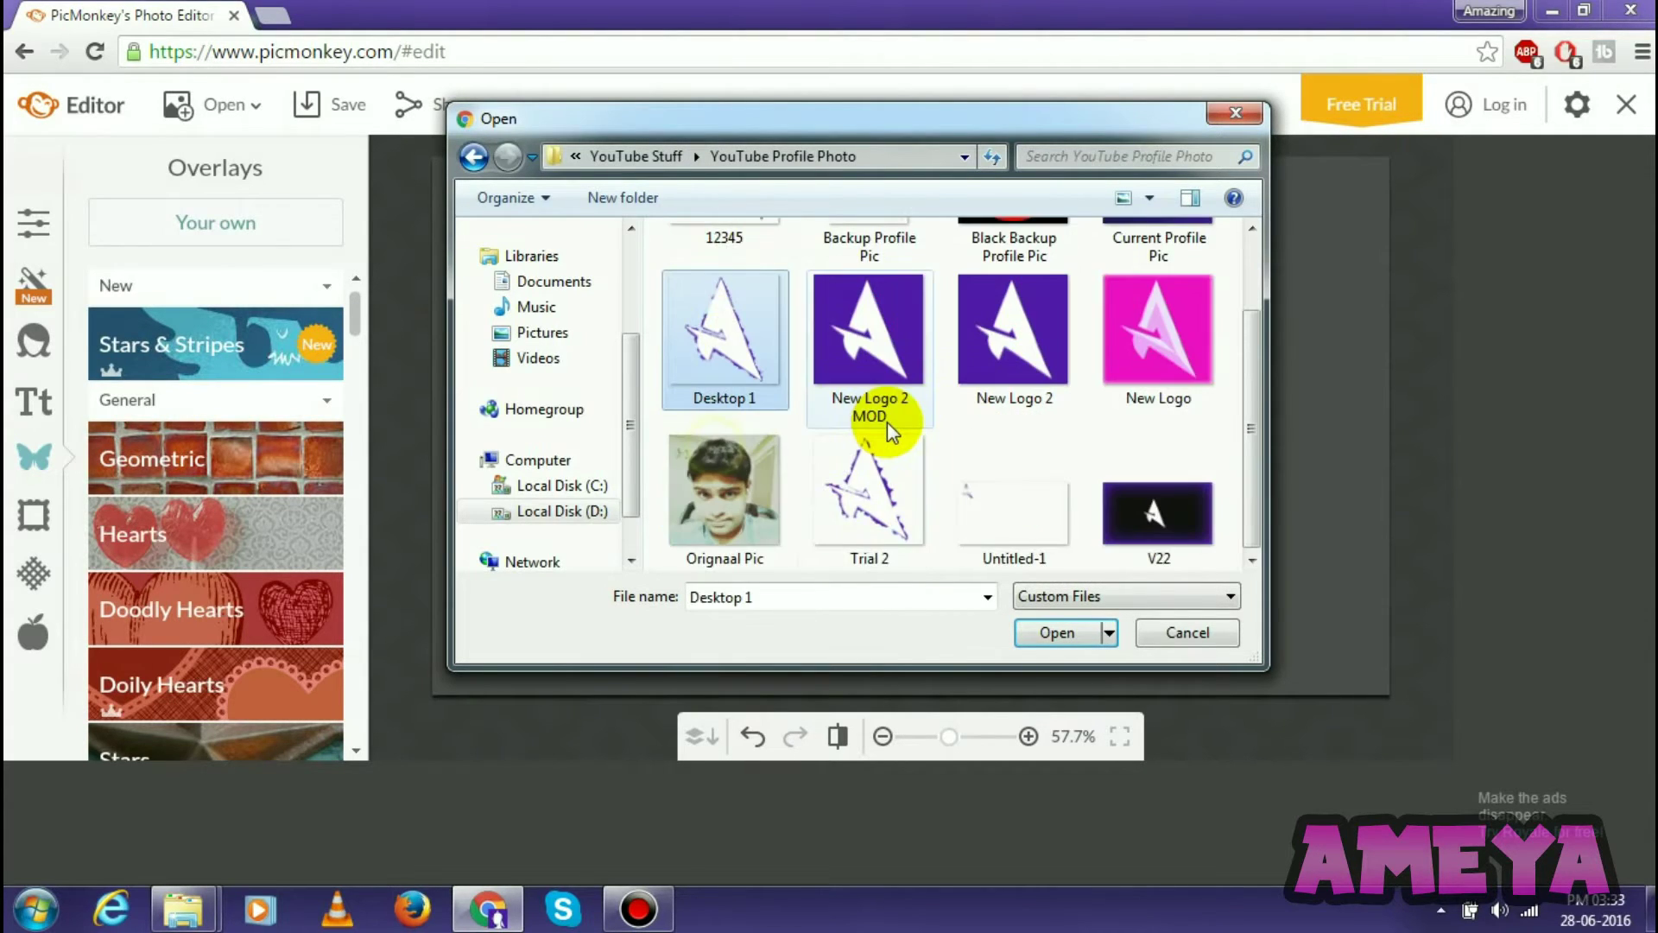
{"action": "left_click", "coordinate": [890, 478]}
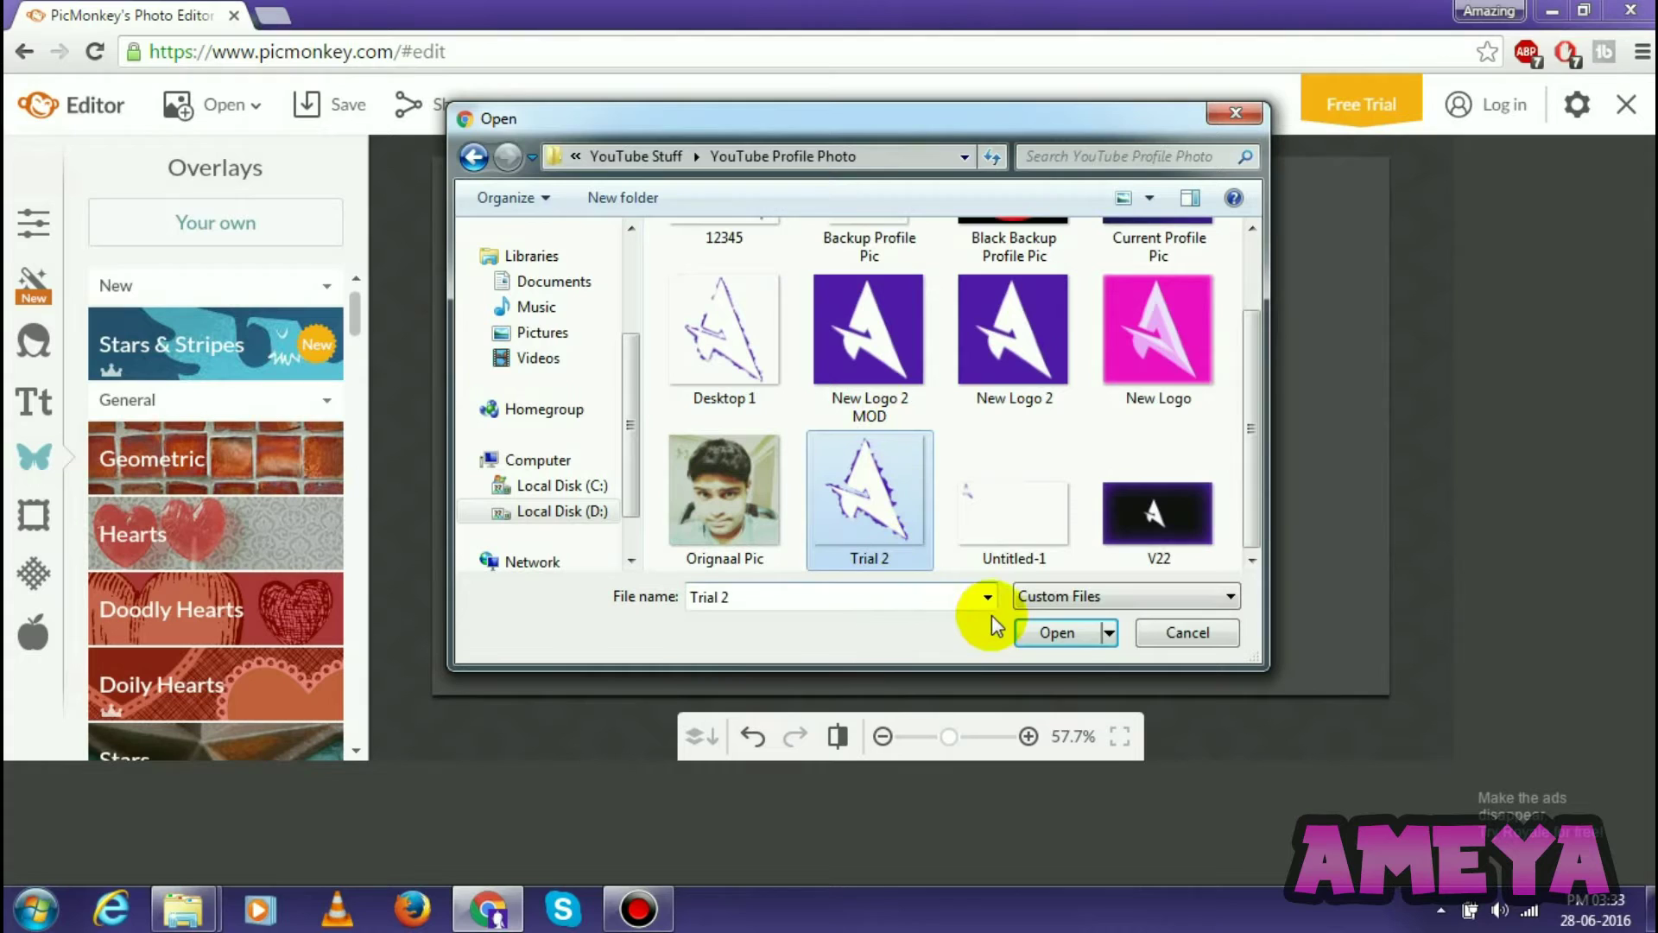
{"action": "left_click", "coordinate": [1062, 629]}
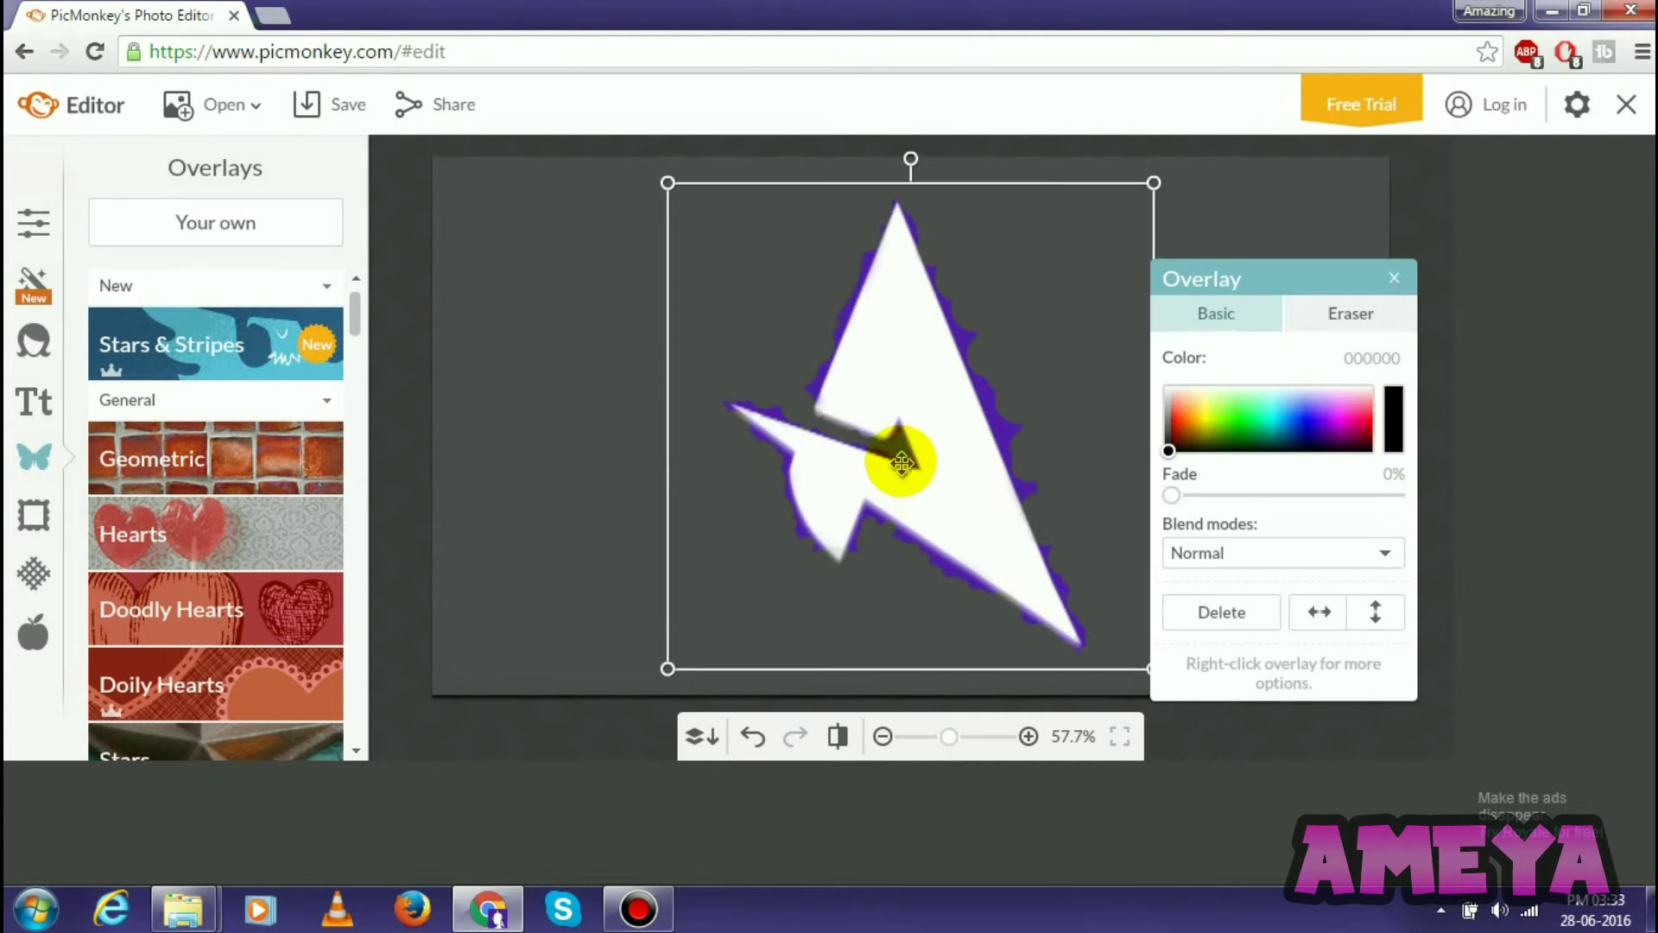
Shrink the logo overlay and move it toward the canvas centre
{"action": "left_click_drag", "start_coordinate": [959, 402], "coordinate": [966, 393]}
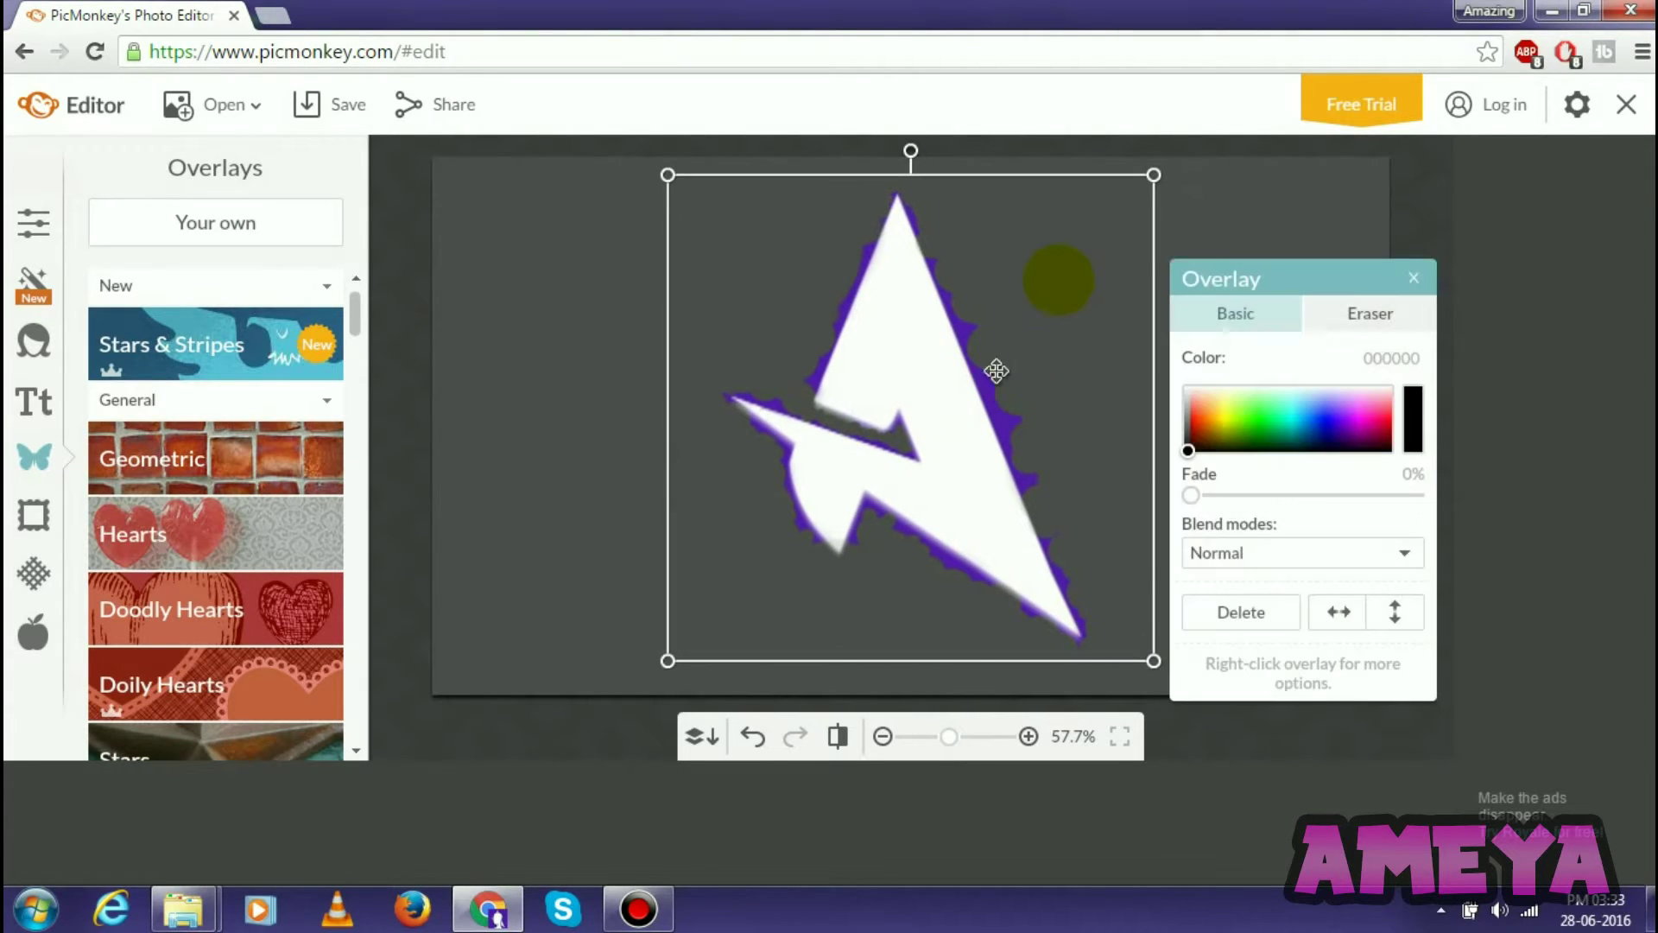
{"action": "left_click_drag", "start_coordinate": [1153, 173], "coordinate": [902, 432]}
{"action": "left_click_drag", "start_coordinate": [769, 555], "coordinate": [913, 431]}
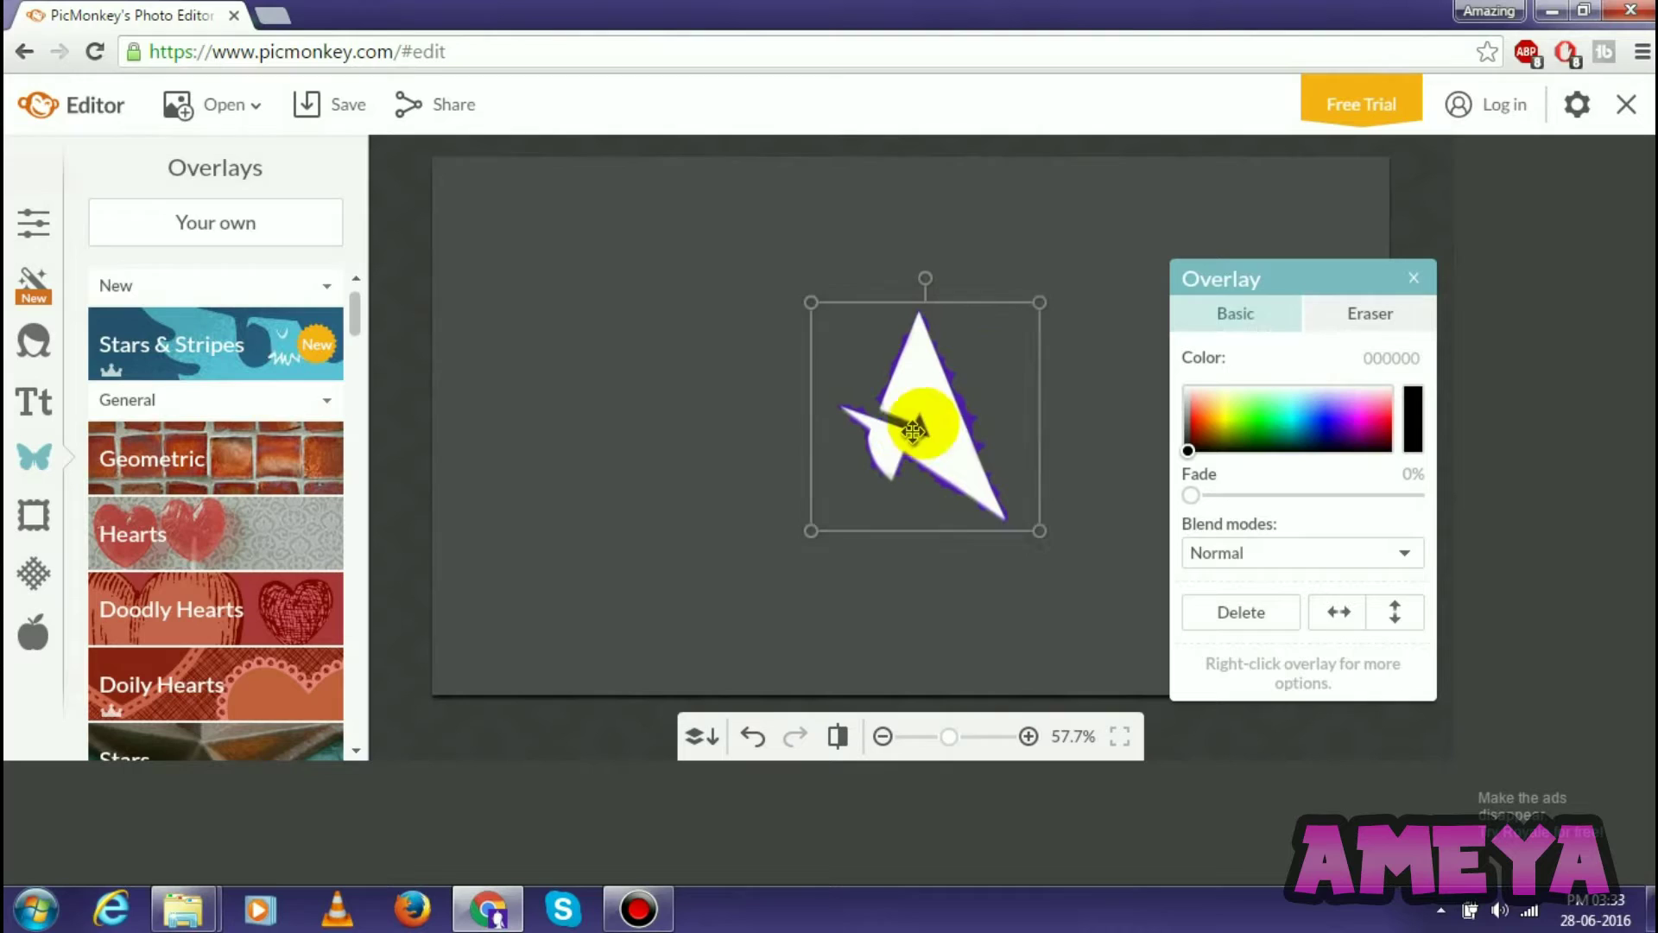
{"action": "left_click_drag", "start_coordinate": [1042, 303], "coordinate": [1022, 325]}
{"action": "left_click_drag", "start_coordinate": [929, 447], "coordinate": [925, 432]}
{"action": "left_click", "coordinate": [1024, 297]}
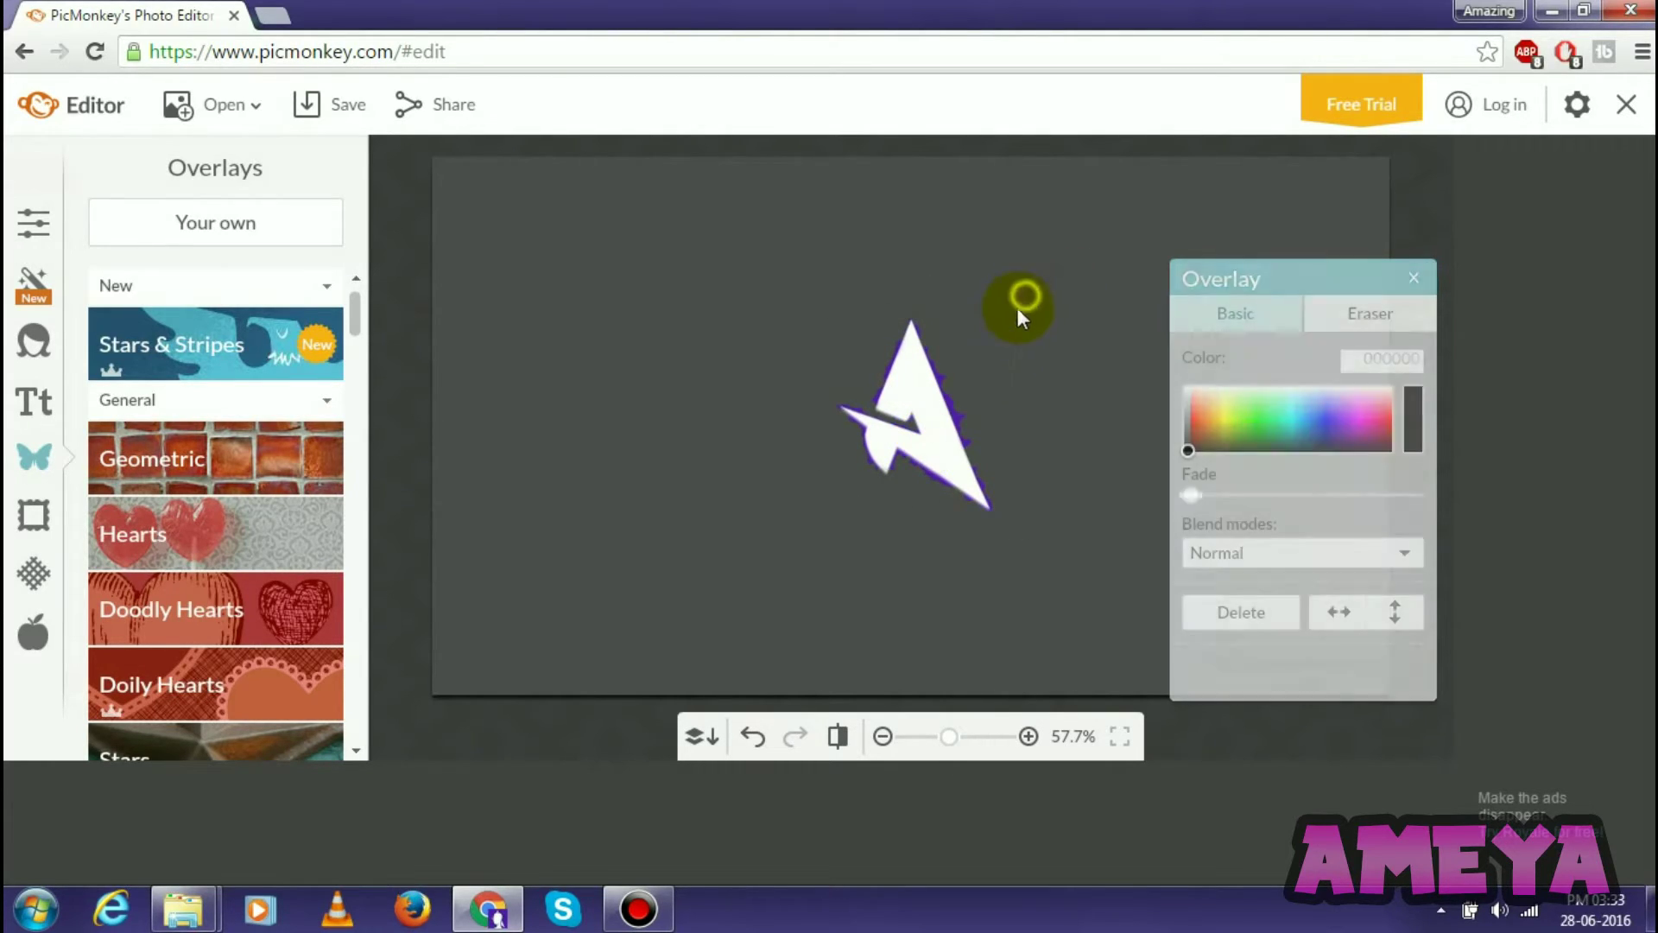
{"action": "left_click", "coordinate": [924, 380]}
Fine-tune the logo's smaller size and centred position, then close the overlay settings
{"action": "mouse_move", "coordinate": [1021, 311]}
{"action": "left_mouse_down"}
{"action": "mouse_move", "coordinate": [984, 348]}
{"action": "mouse_move", "coordinate": [1177, 185]}
{"action": "mouse_move", "coordinate": [1237, 164]}
{"action": "mouse_move", "coordinate": [1062, 315]}
{"action": "mouse_move", "coordinate": [1015, 322]}
{"action": "left_mouse_up"}
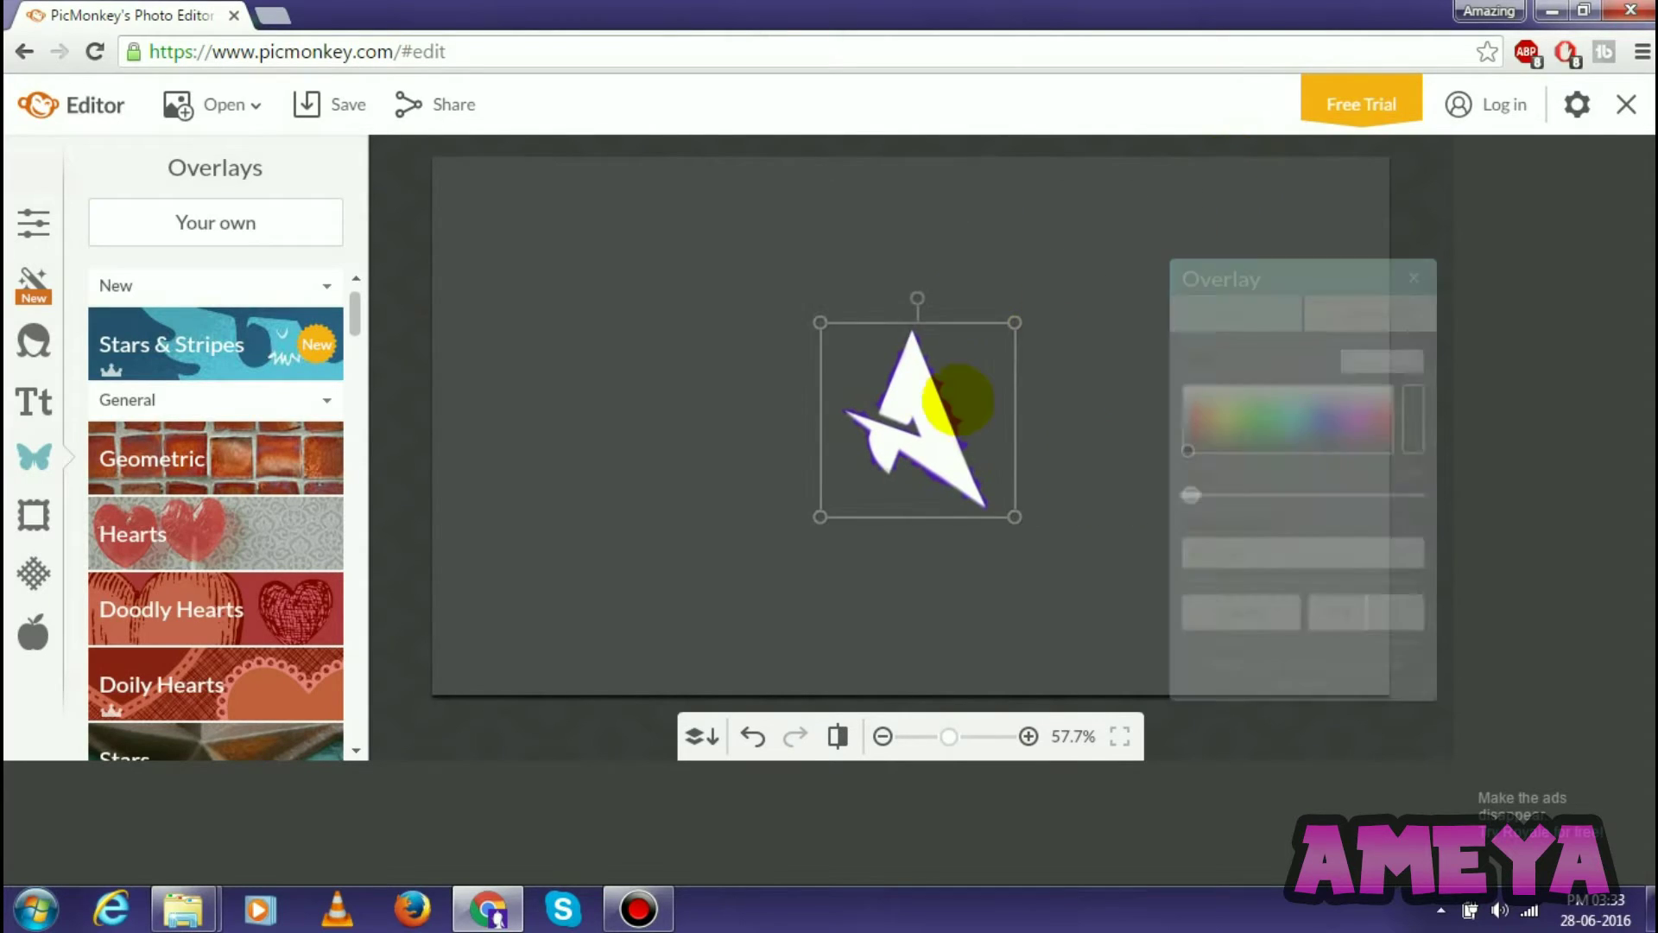
{"action": "mouse_move", "coordinate": [958, 399]}
{"action": "left_mouse_down"}
{"action": "mouse_move", "coordinate": [907, 425]}
{"action": "mouse_move", "coordinate": [946, 405]}
{"action": "left_mouse_up"}
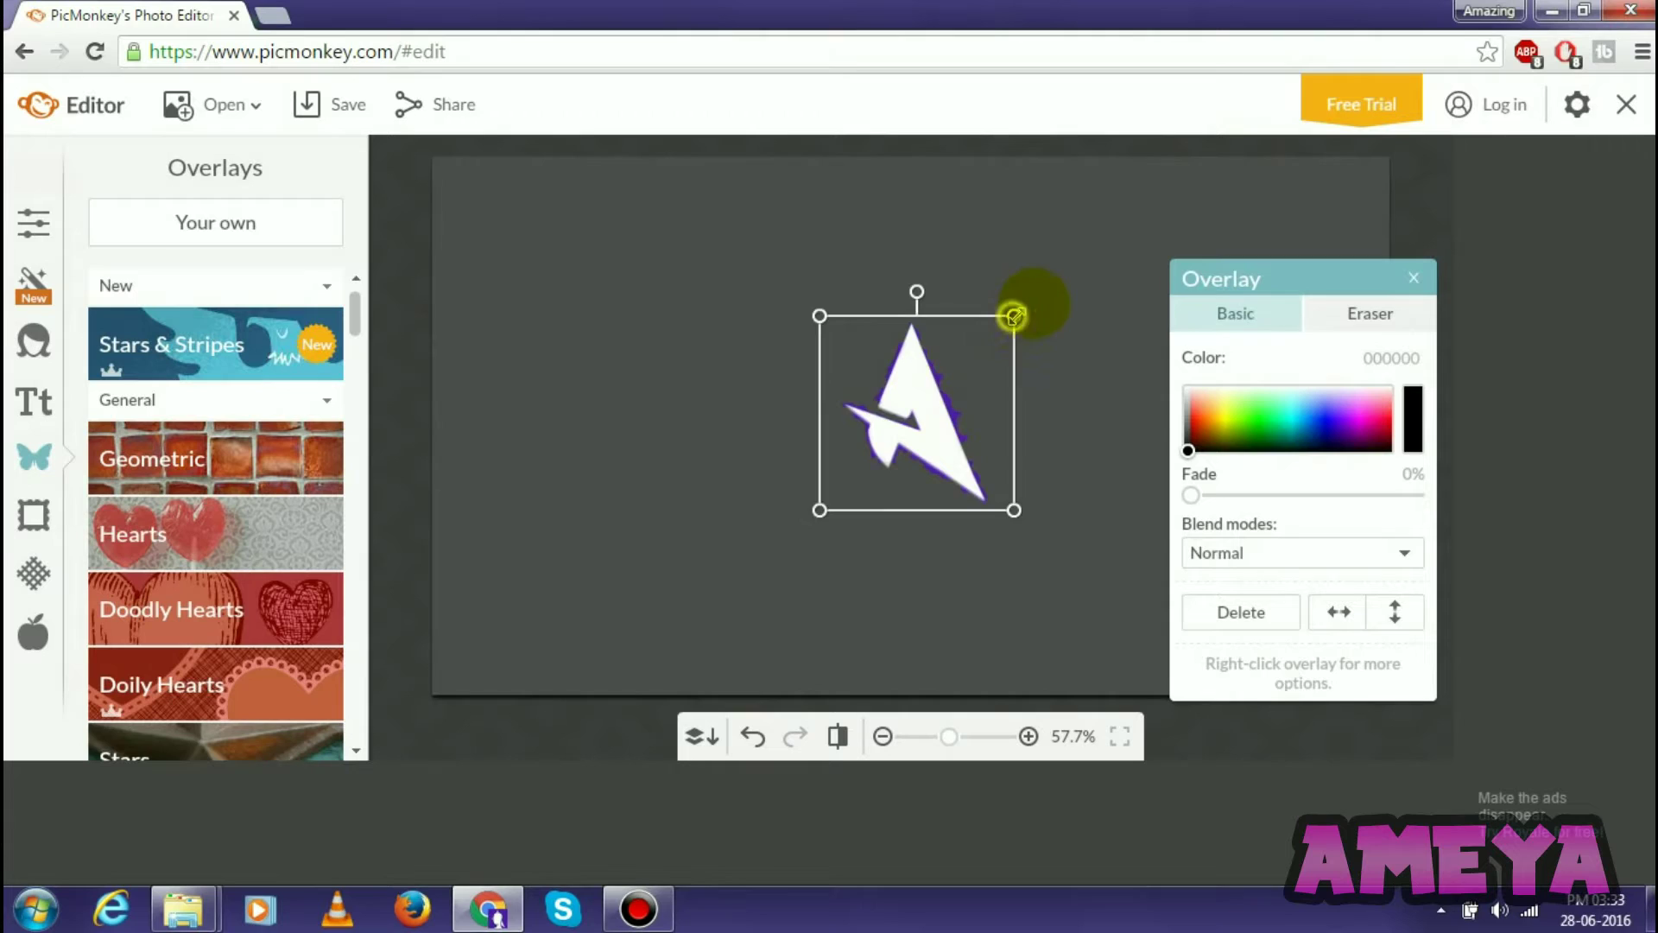
{"action": "mouse_move", "coordinate": [1014, 316]}
{"action": "left_mouse_down"}
{"action": "mouse_move", "coordinate": [1051, 288]}
{"action": "mouse_move", "coordinate": [1003, 329]}
{"action": "left_mouse_up"}
{"action": "left_click", "coordinate": [898, 408]}
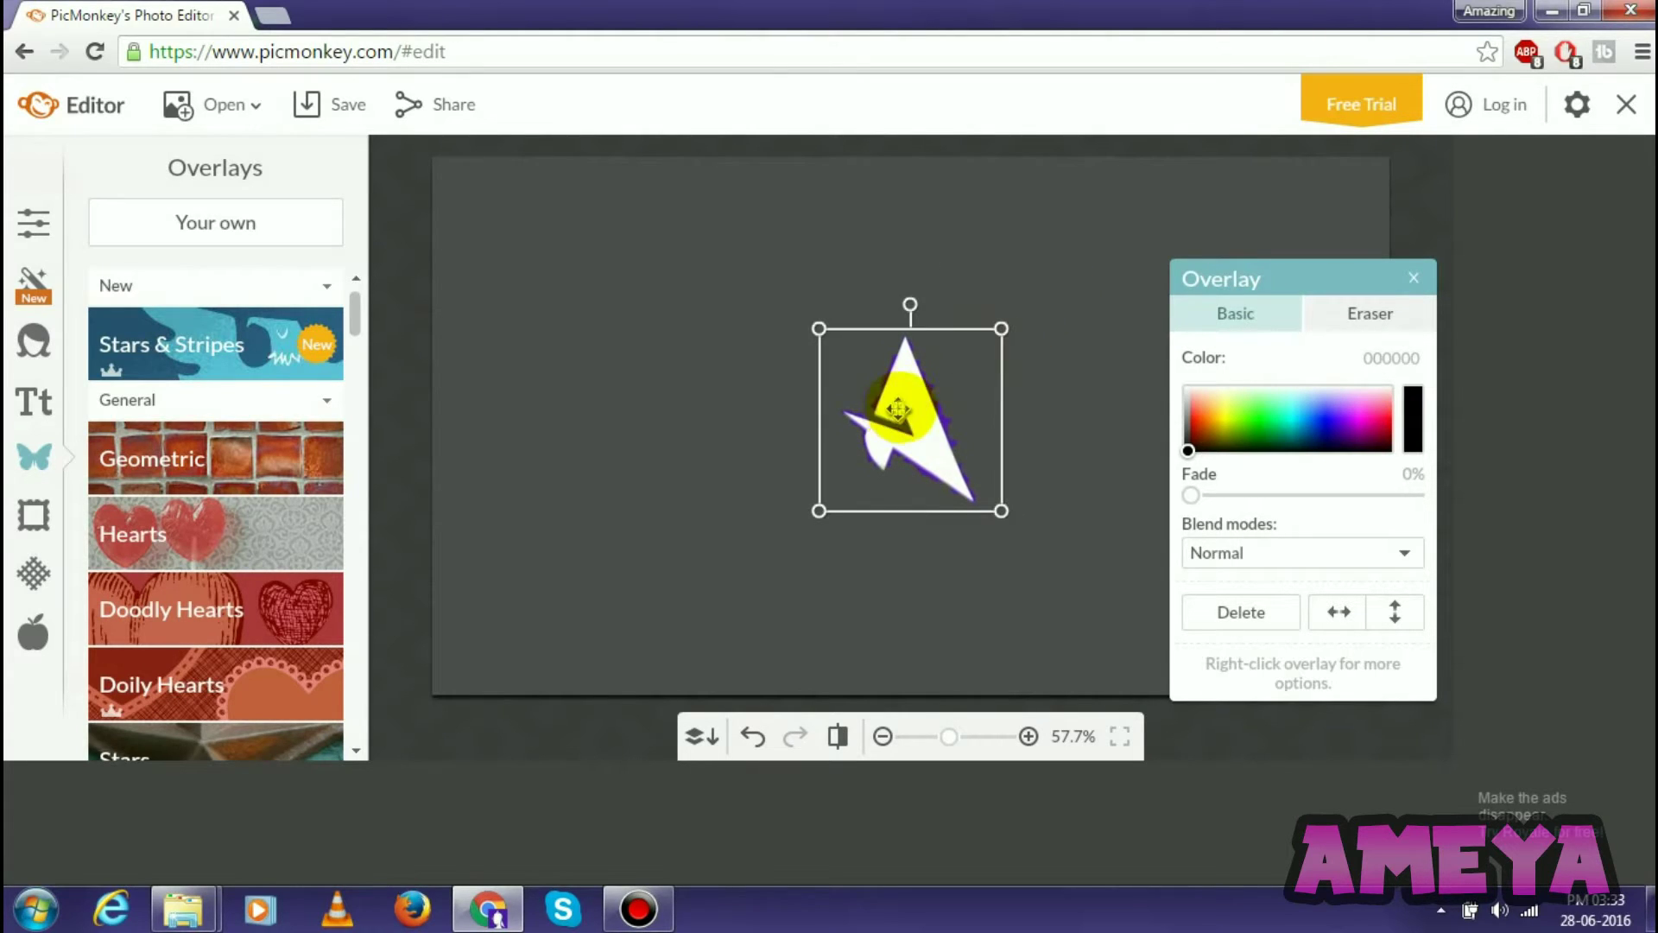
{"action": "left_click_drag", "start_coordinate": [898, 409], "coordinate": [929, 410]}
{"action": "left_click_drag", "start_coordinate": [1314, 278], "coordinate": [1538, 257]}
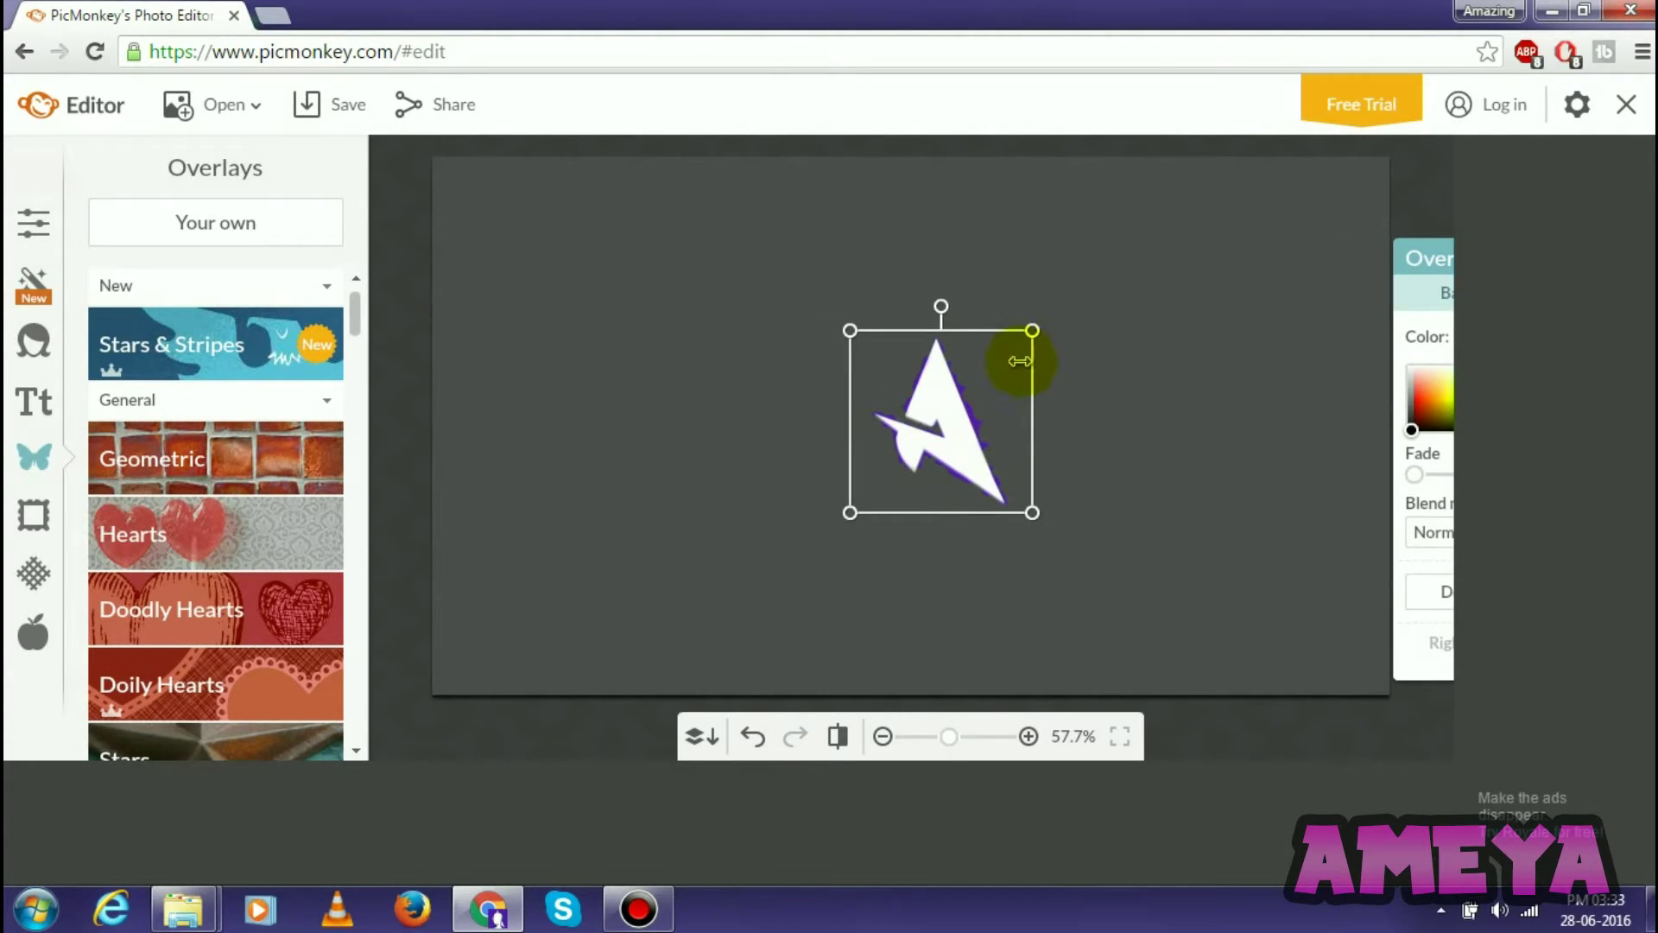
{"action": "left_click_drag", "start_coordinate": [925, 426], "coordinate": [889, 418]}
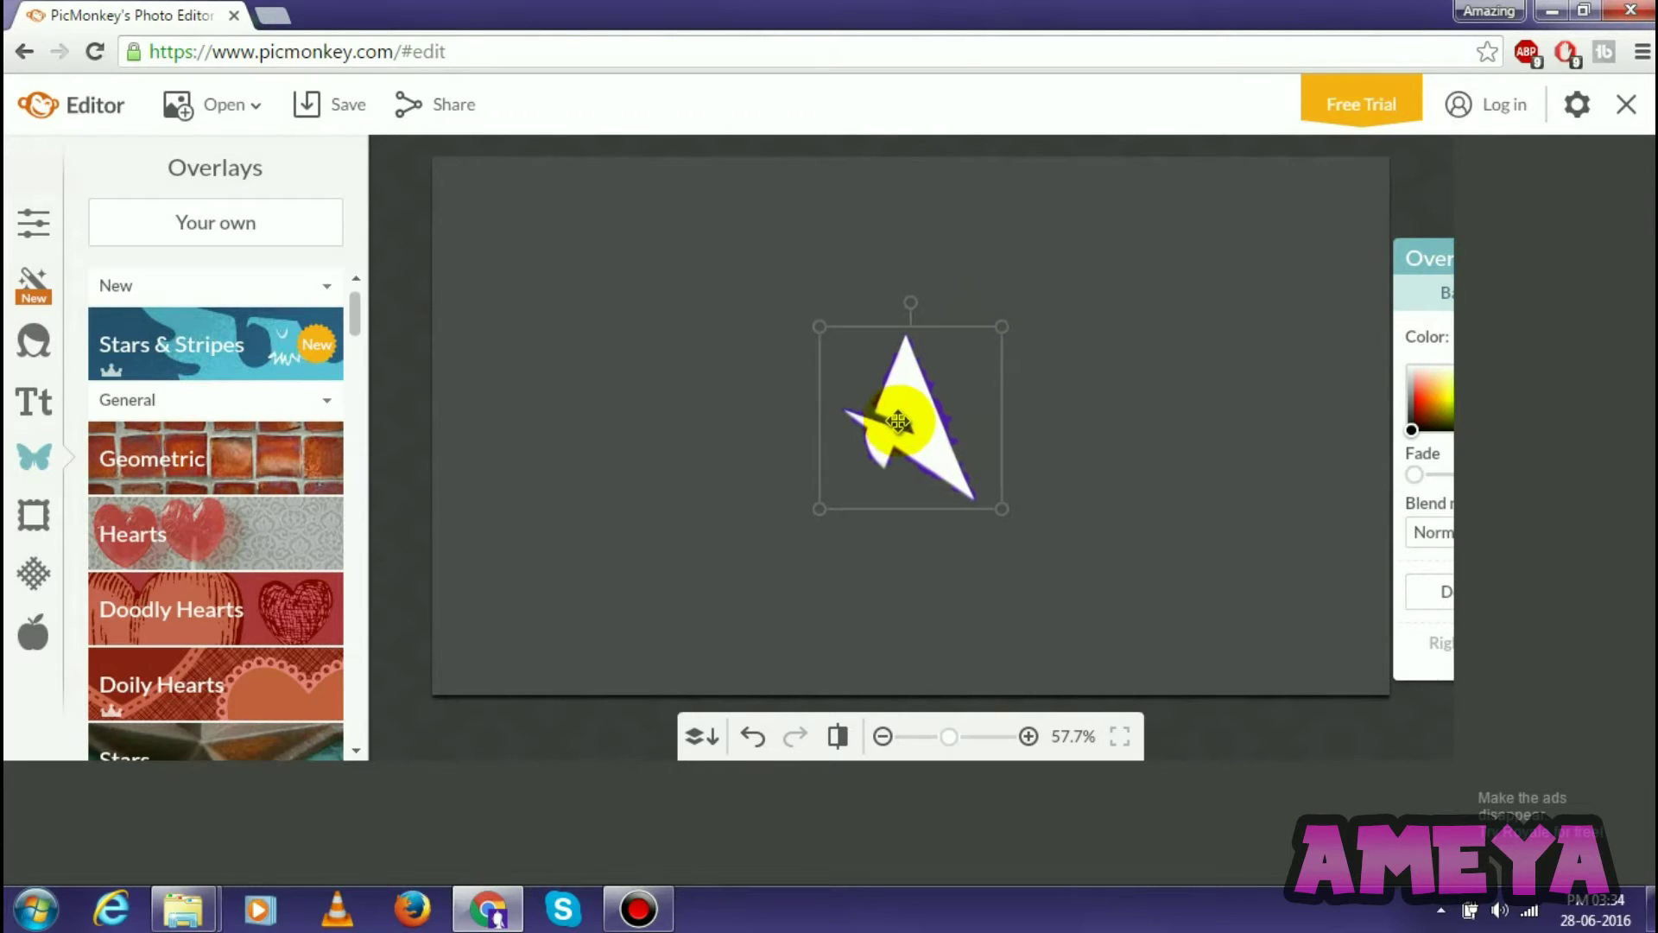
{"action": "left_click_drag", "start_coordinate": [1000, 323], "coordinate": [998, 333]}
{"action": "left_click", "coordinate": [1398, 248]}
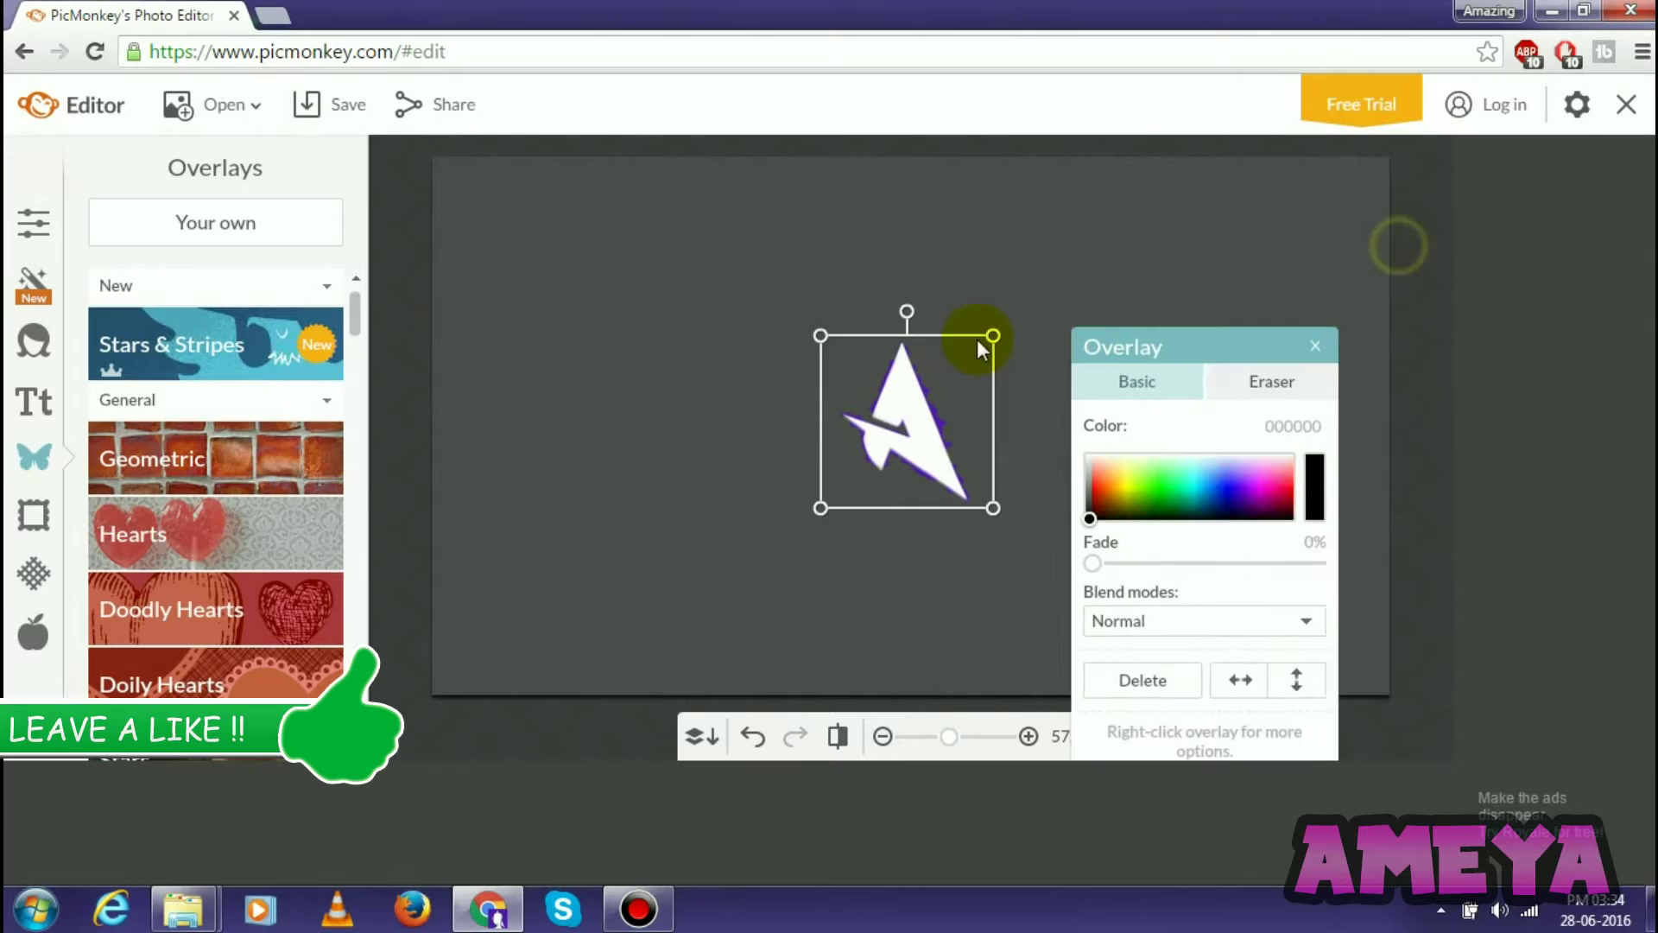
{"action": "left_click", "coordinate": [1215, 351]}
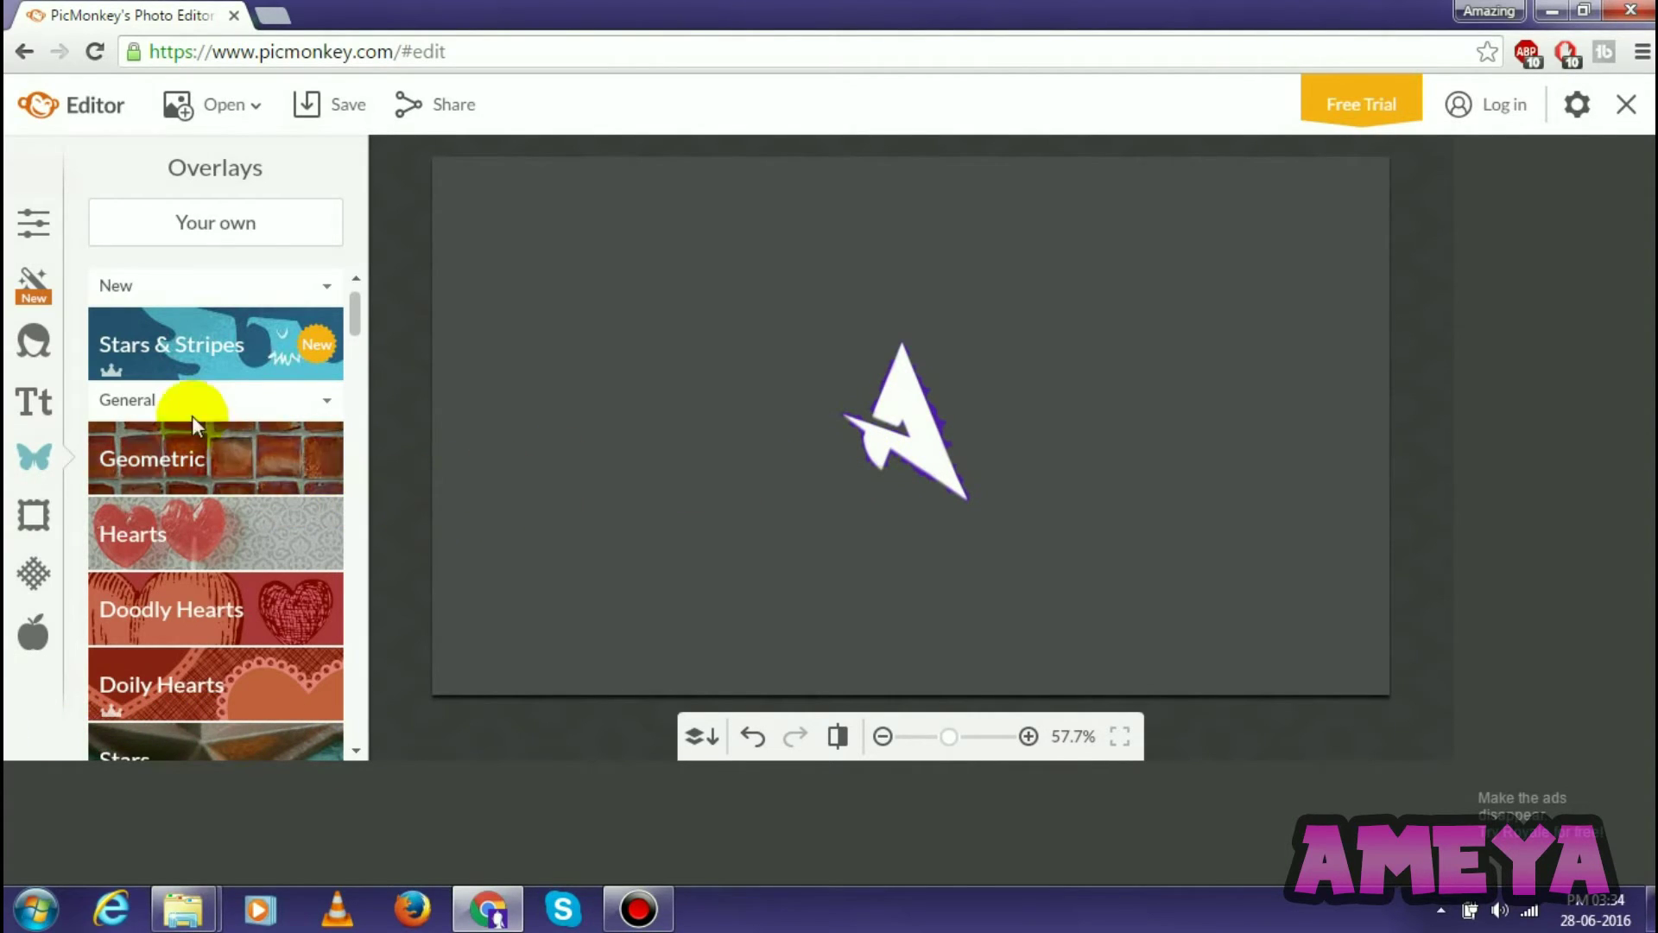
Apply Dark Edges from Effects, sampling the canvas grey as its edge colour
{"action": "left_click", "coordinate": [29, 289]}
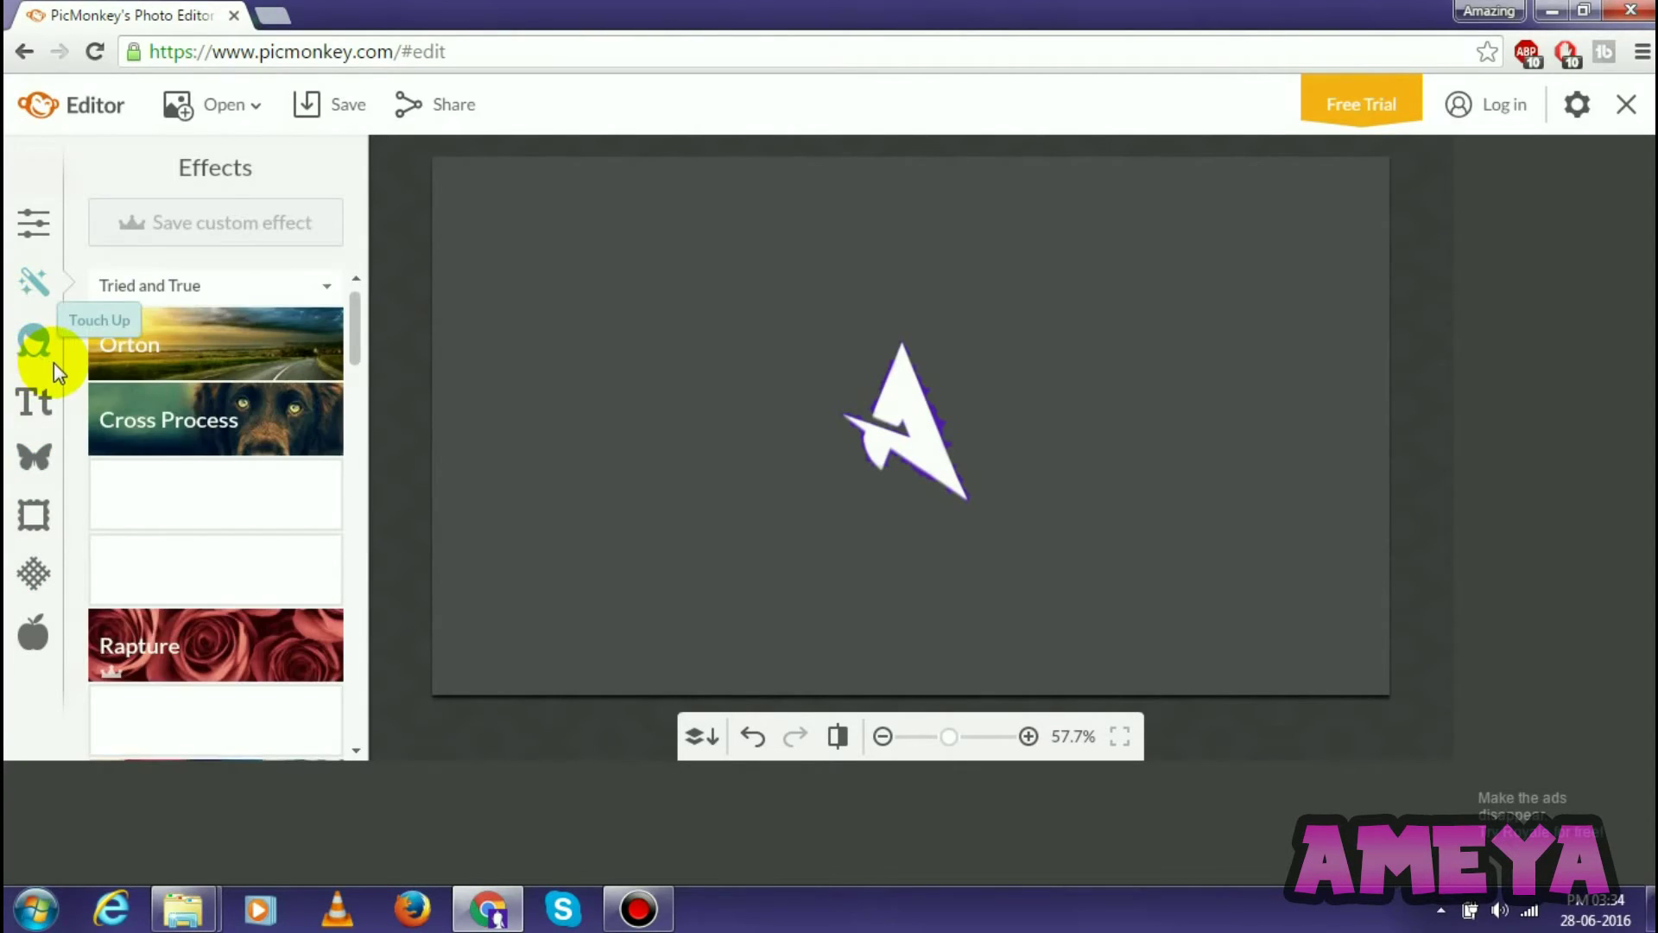
{"action": "scroll", "coordinate": [226, 501], "scroll_direction": "down", "scroll_amount": 5}
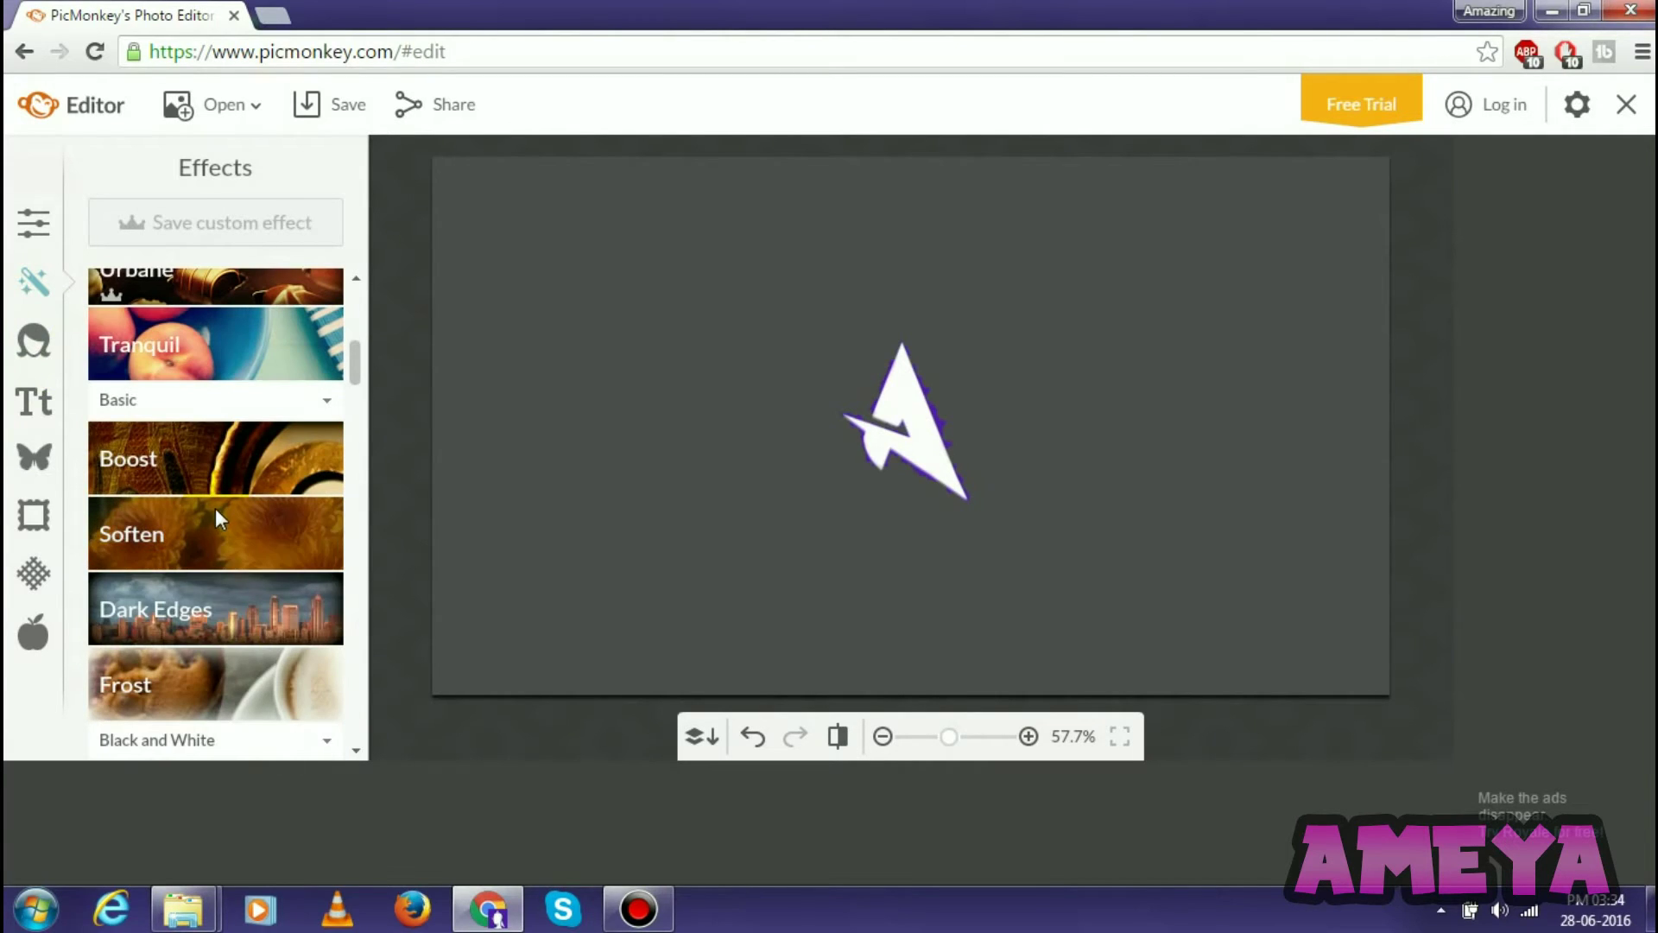
{"action": "left_click", "coordinate": [205, 610]}
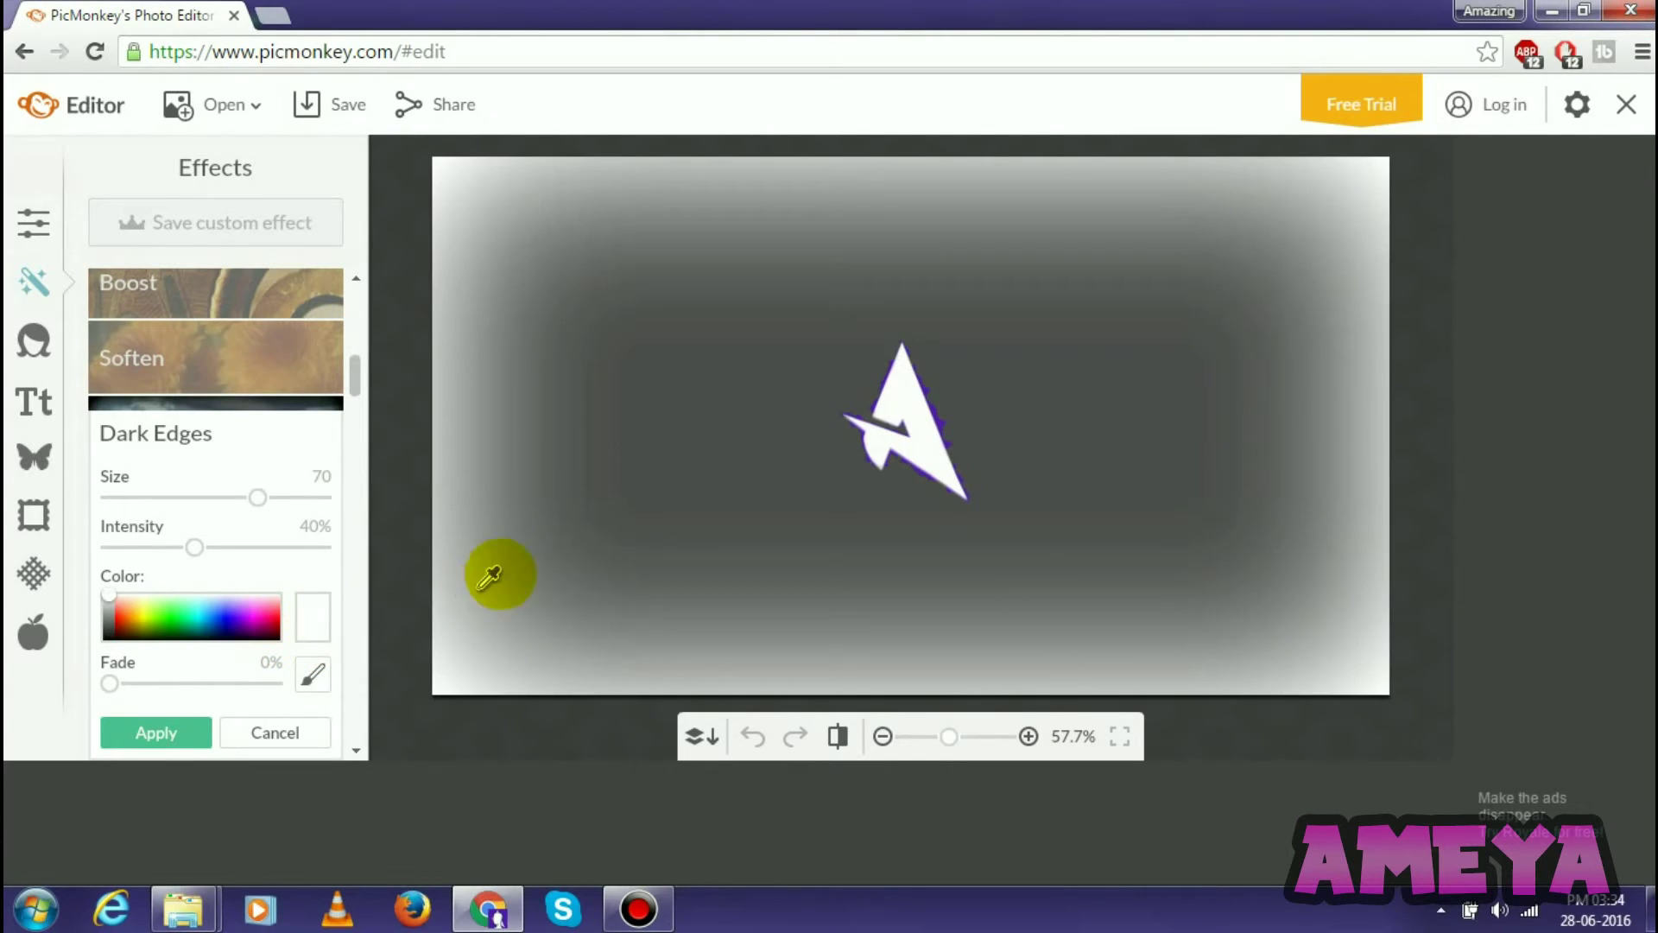
{"action": "left_click", "coordinate": [551, 558]}
{"action": "left_click", "coordinate": [553, 556]}
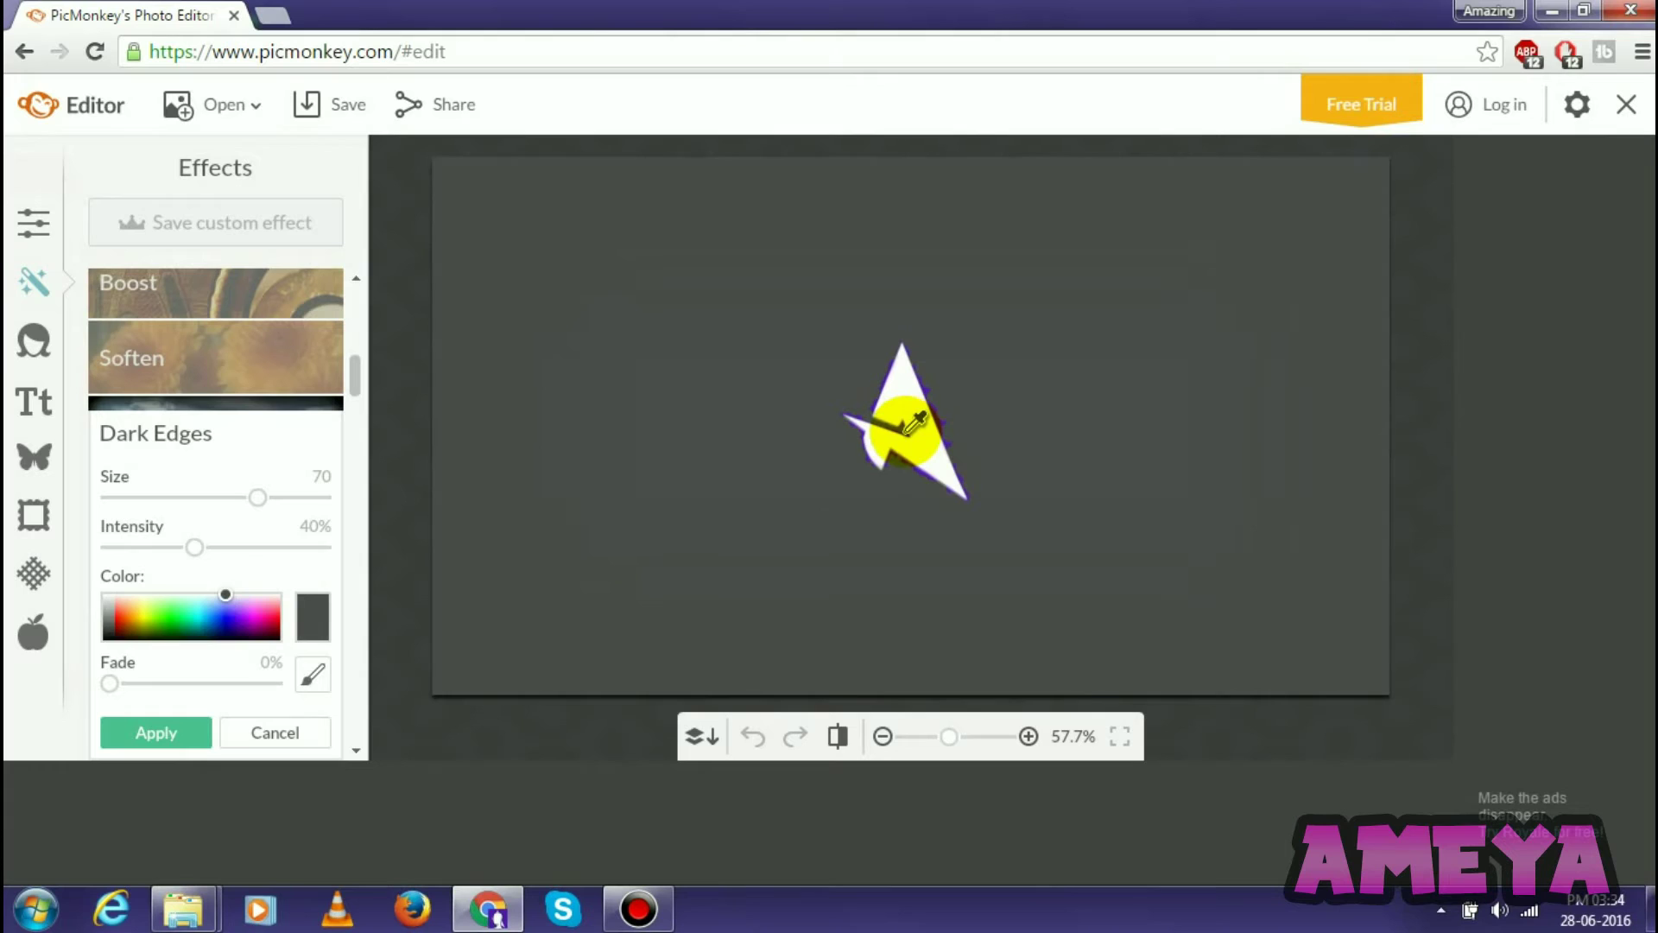
Check the reference logo in the YouTube Profile Photo folder and the desktop wallpaper
{"action": "mouse_move", "coordinate": [184, 907]}
{"action": "mouse_move", "coordinate": [338, 775]}
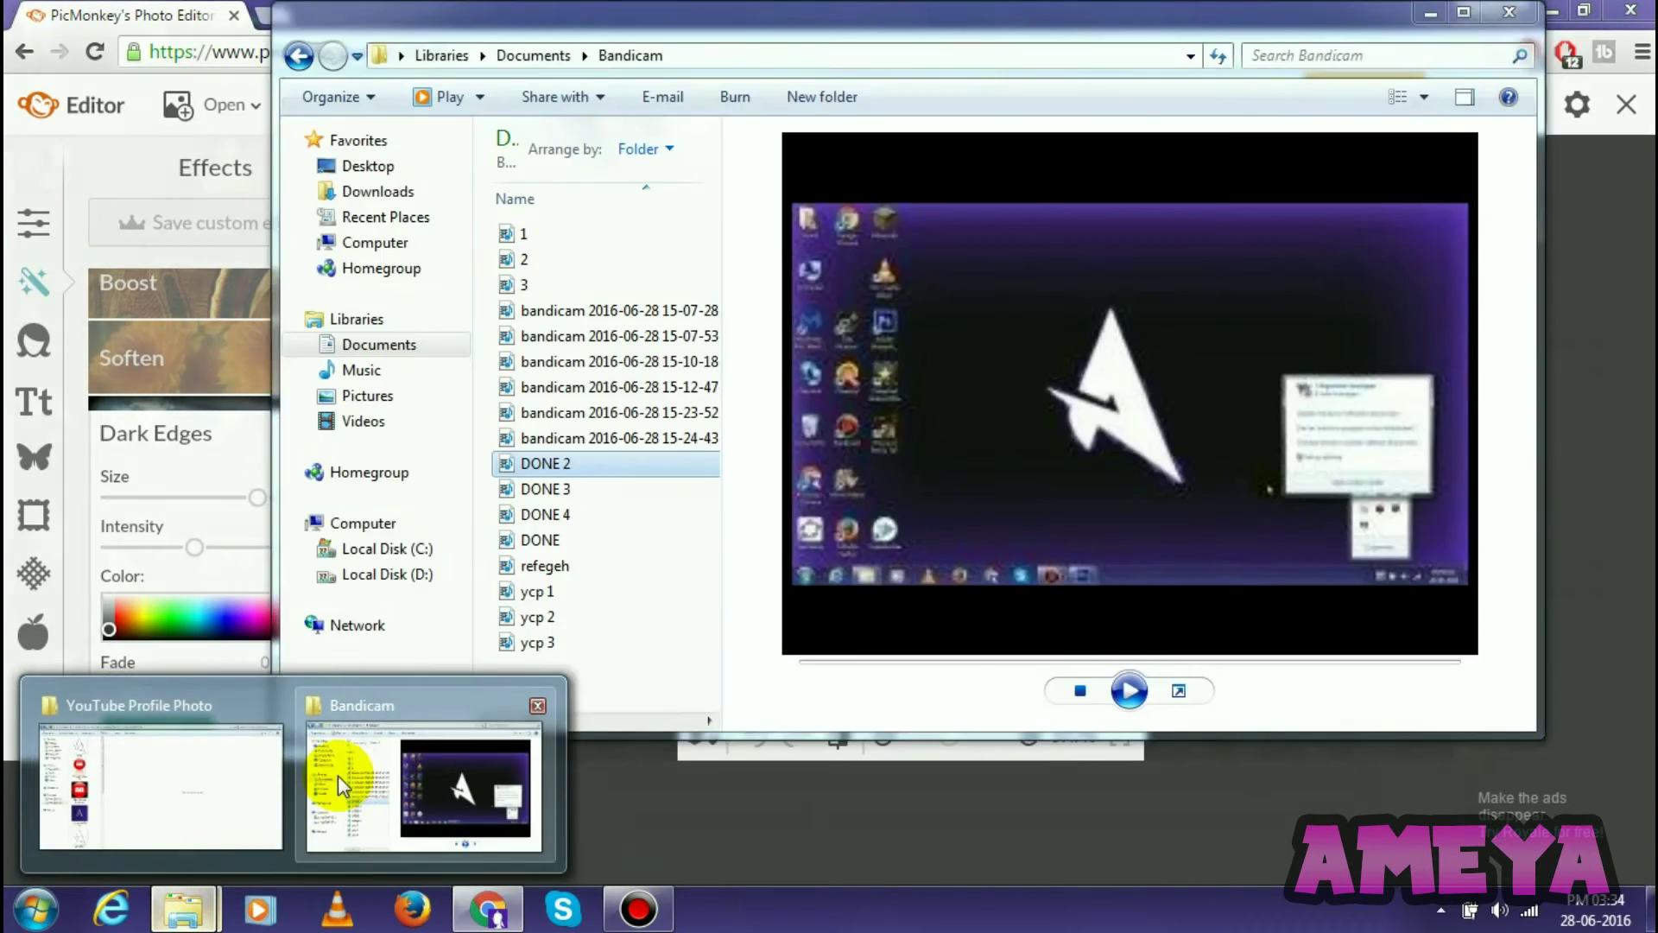
{"action": "left_click", "coordinate": [166, 778]}
{"action": "left_click", "coordinate": [285, 220]}
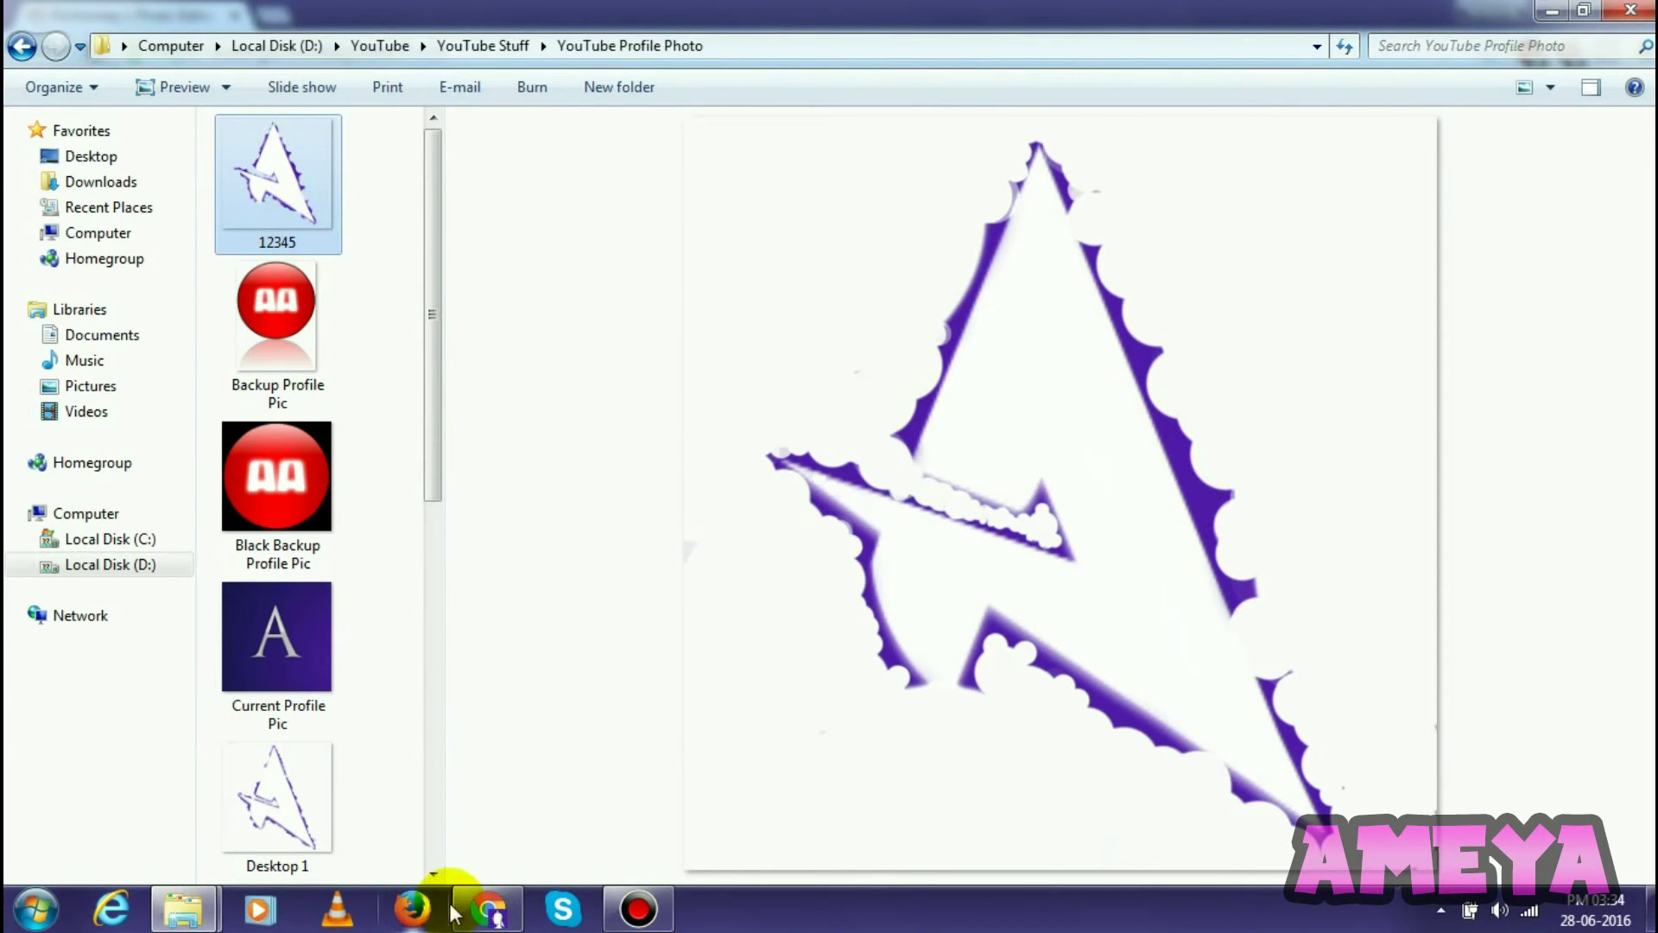
{"action": "left_click", "coordinate": [1593, 890]}
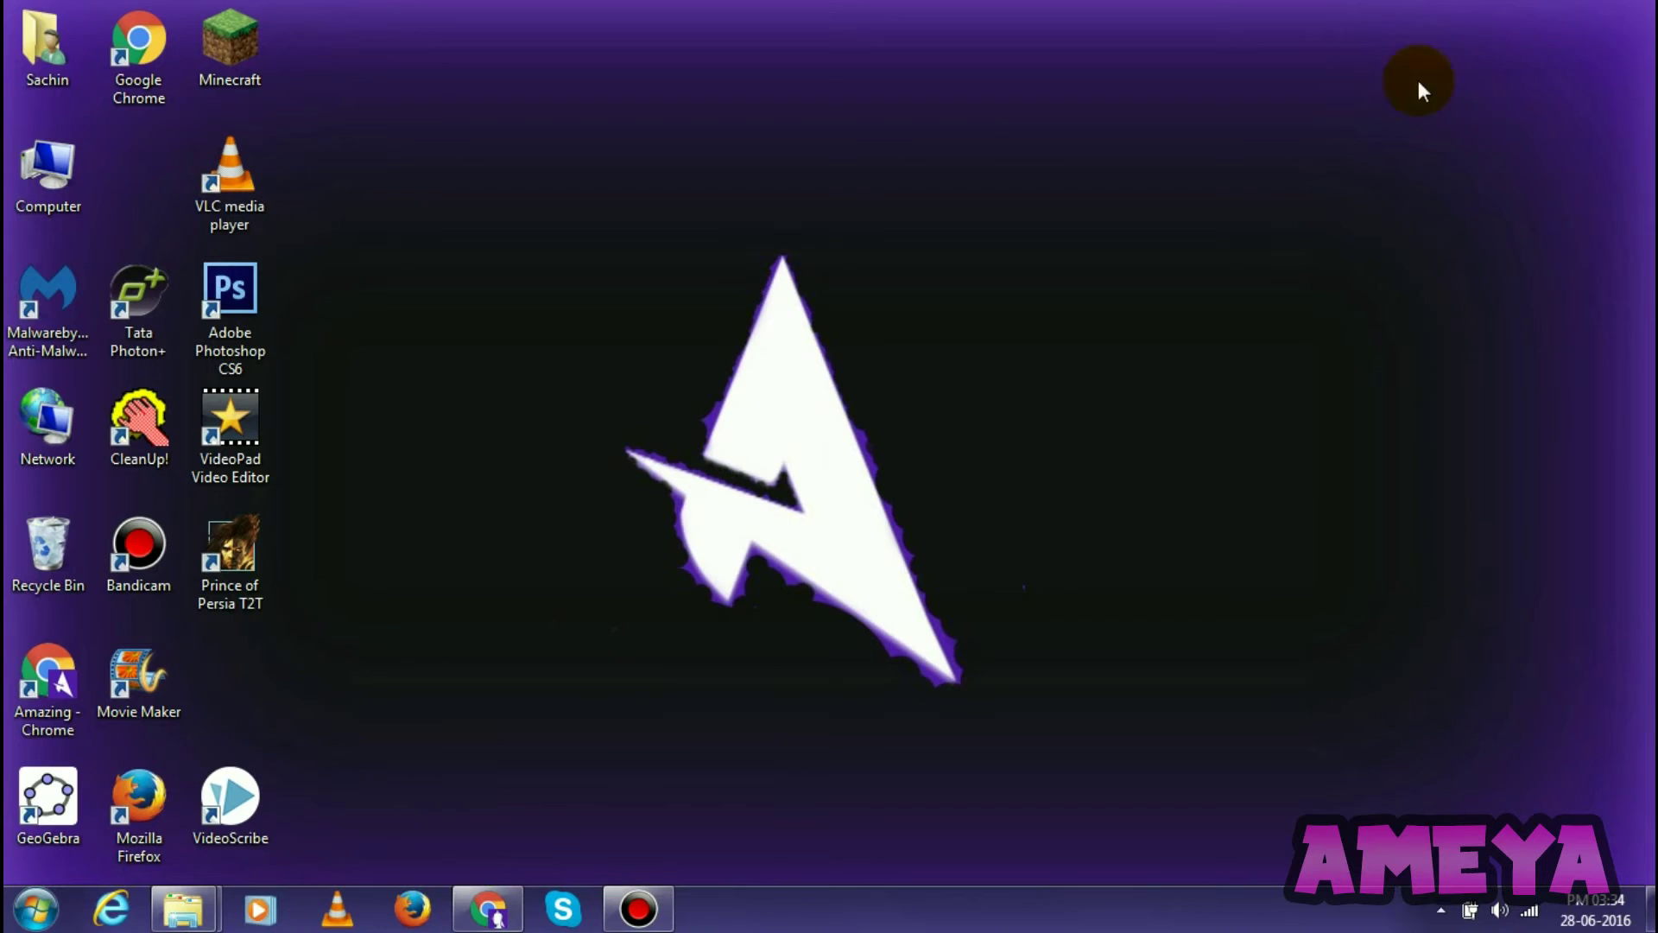
{"action": "left_click_drag", "start_coordinate": [1408, 4], "coordinate": [1654, 879]}
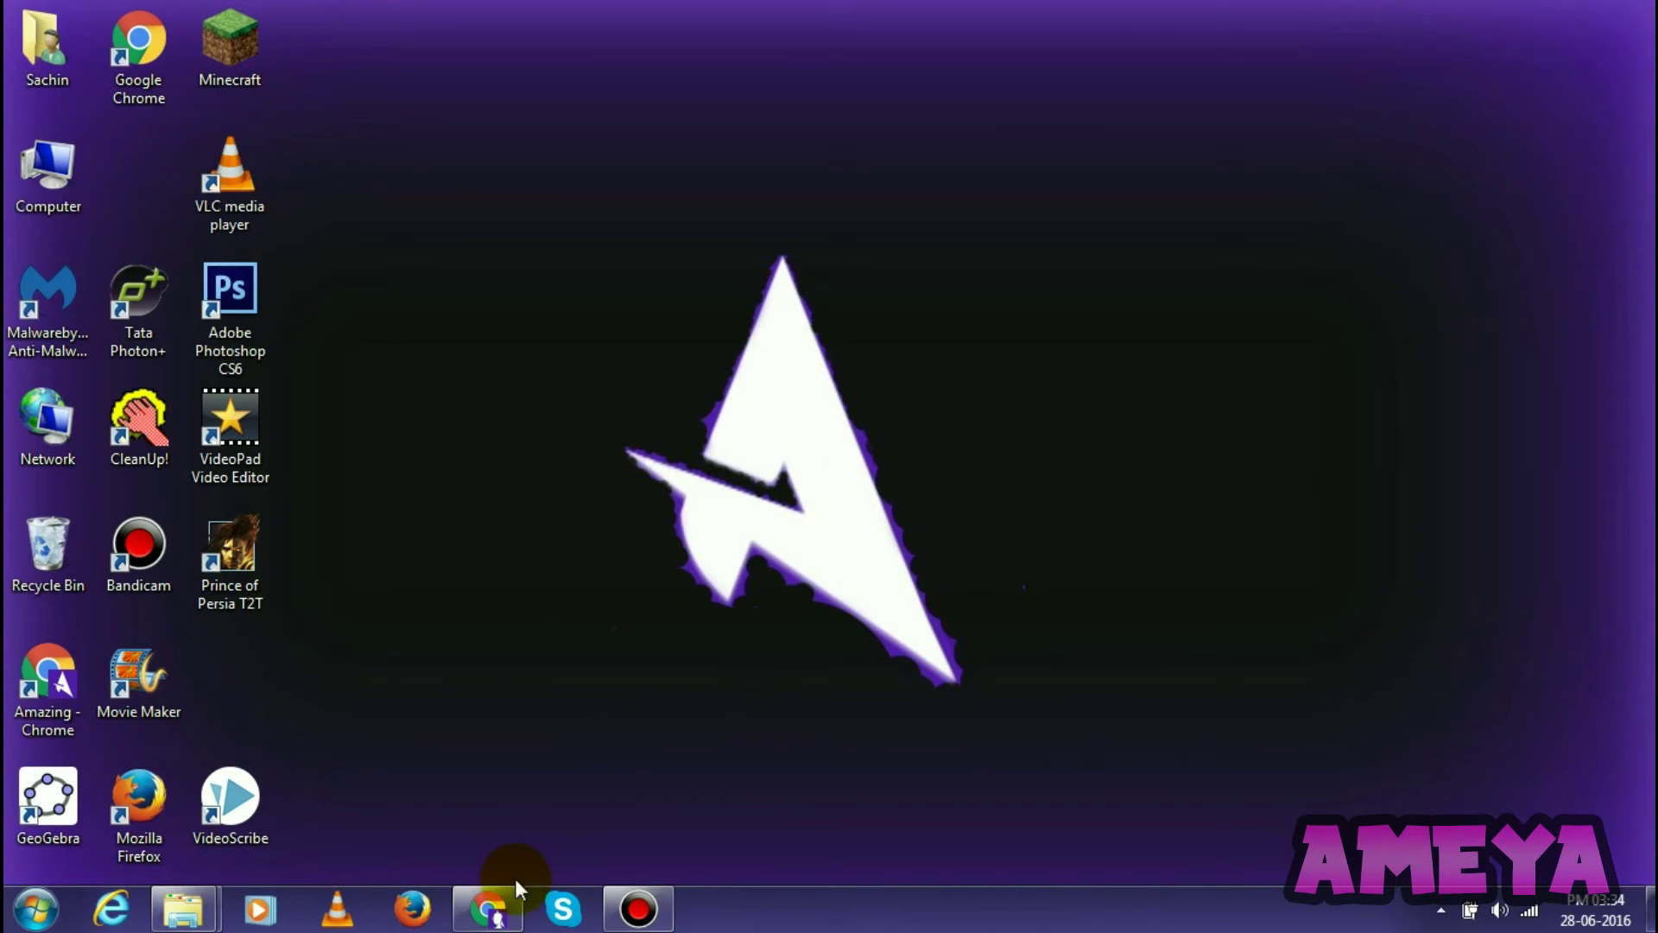
Back in PicMonkey, make the Dark Edges vignette purple, sampled from the logo
{"action": "left_click", "coordinate": [488, 907]}
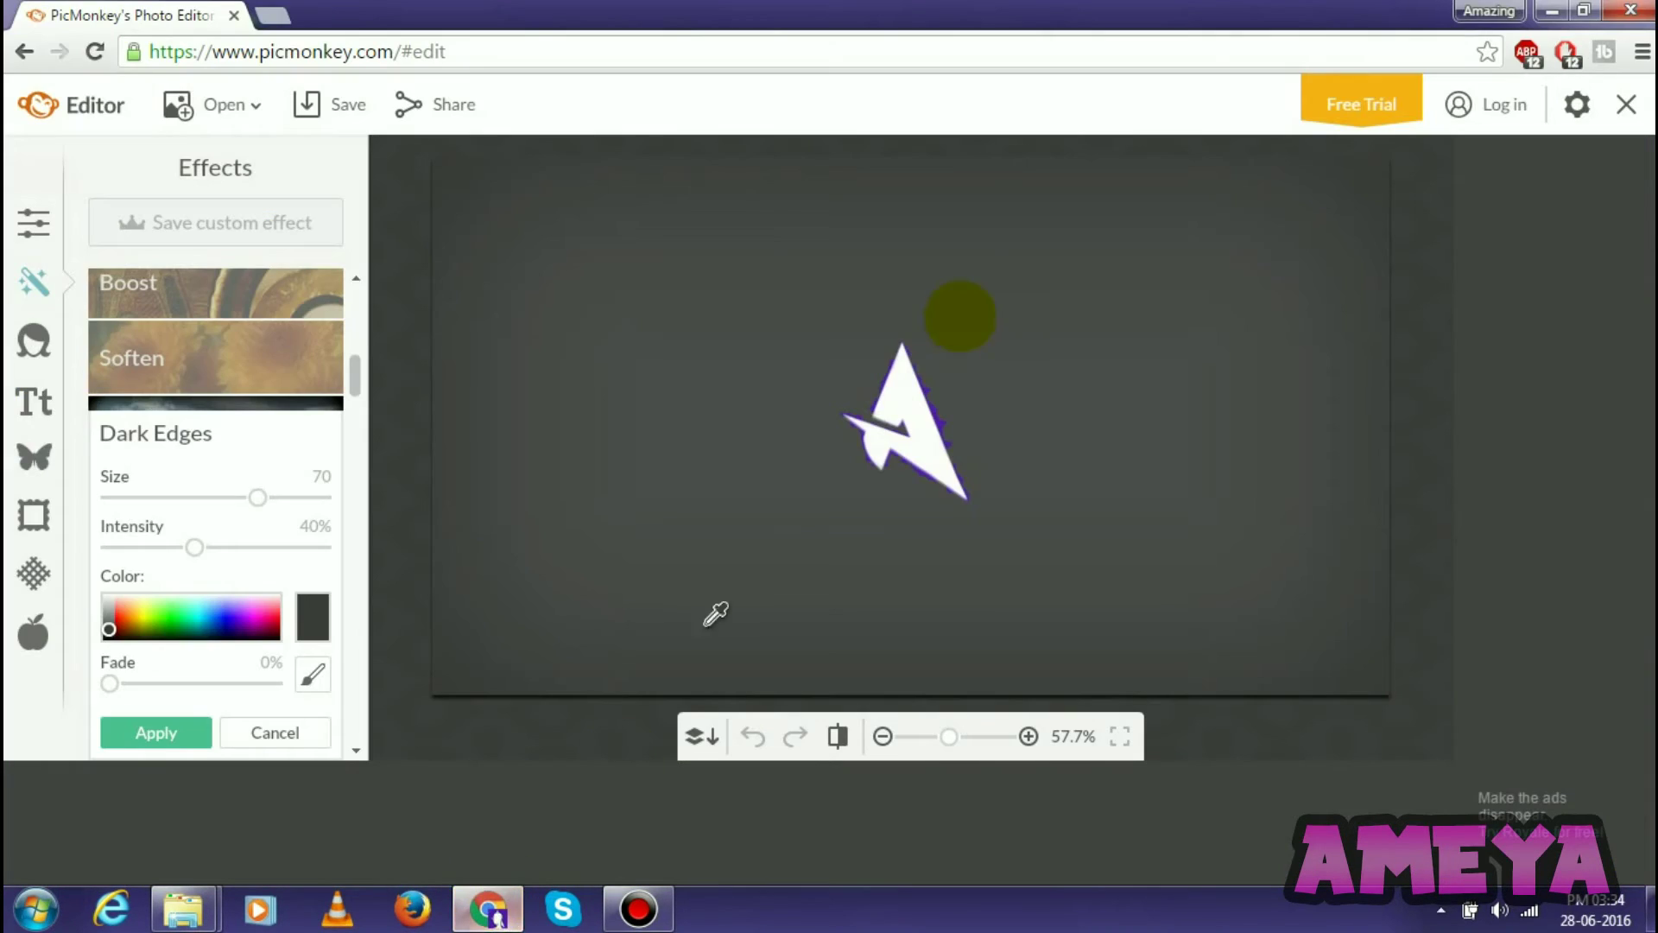
{"action": "left_click", "coordinate": [932, 415]}
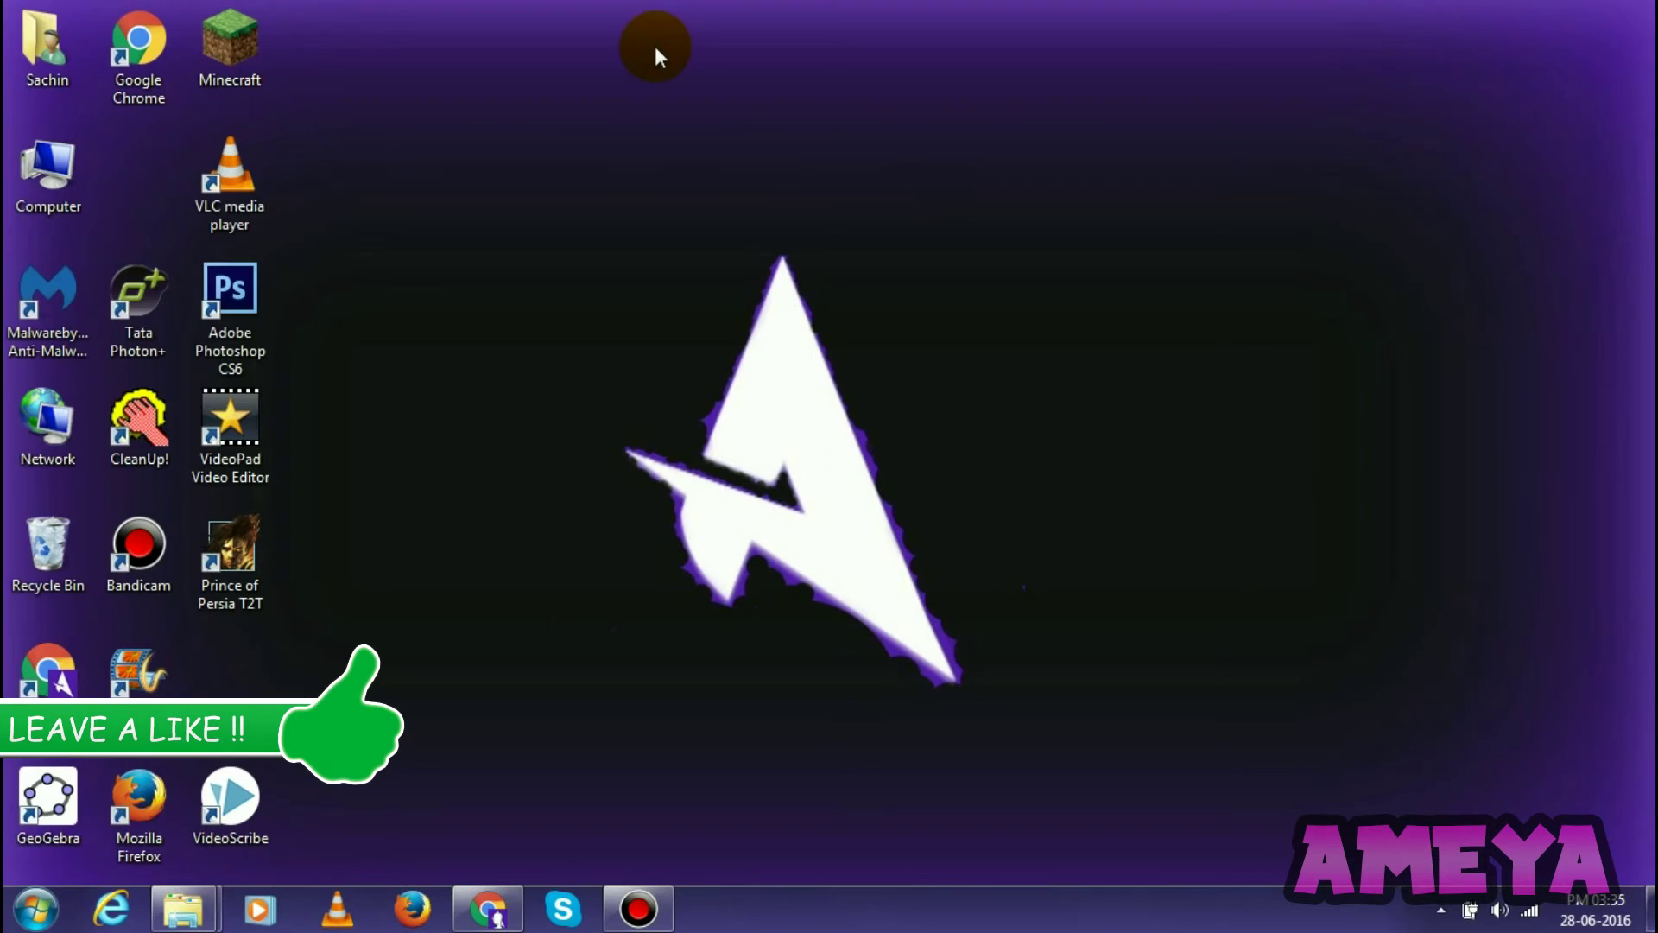
{"action": "left_click_drag", "start_coordinate": [694, 29], "coordinate": [1656, 887]}
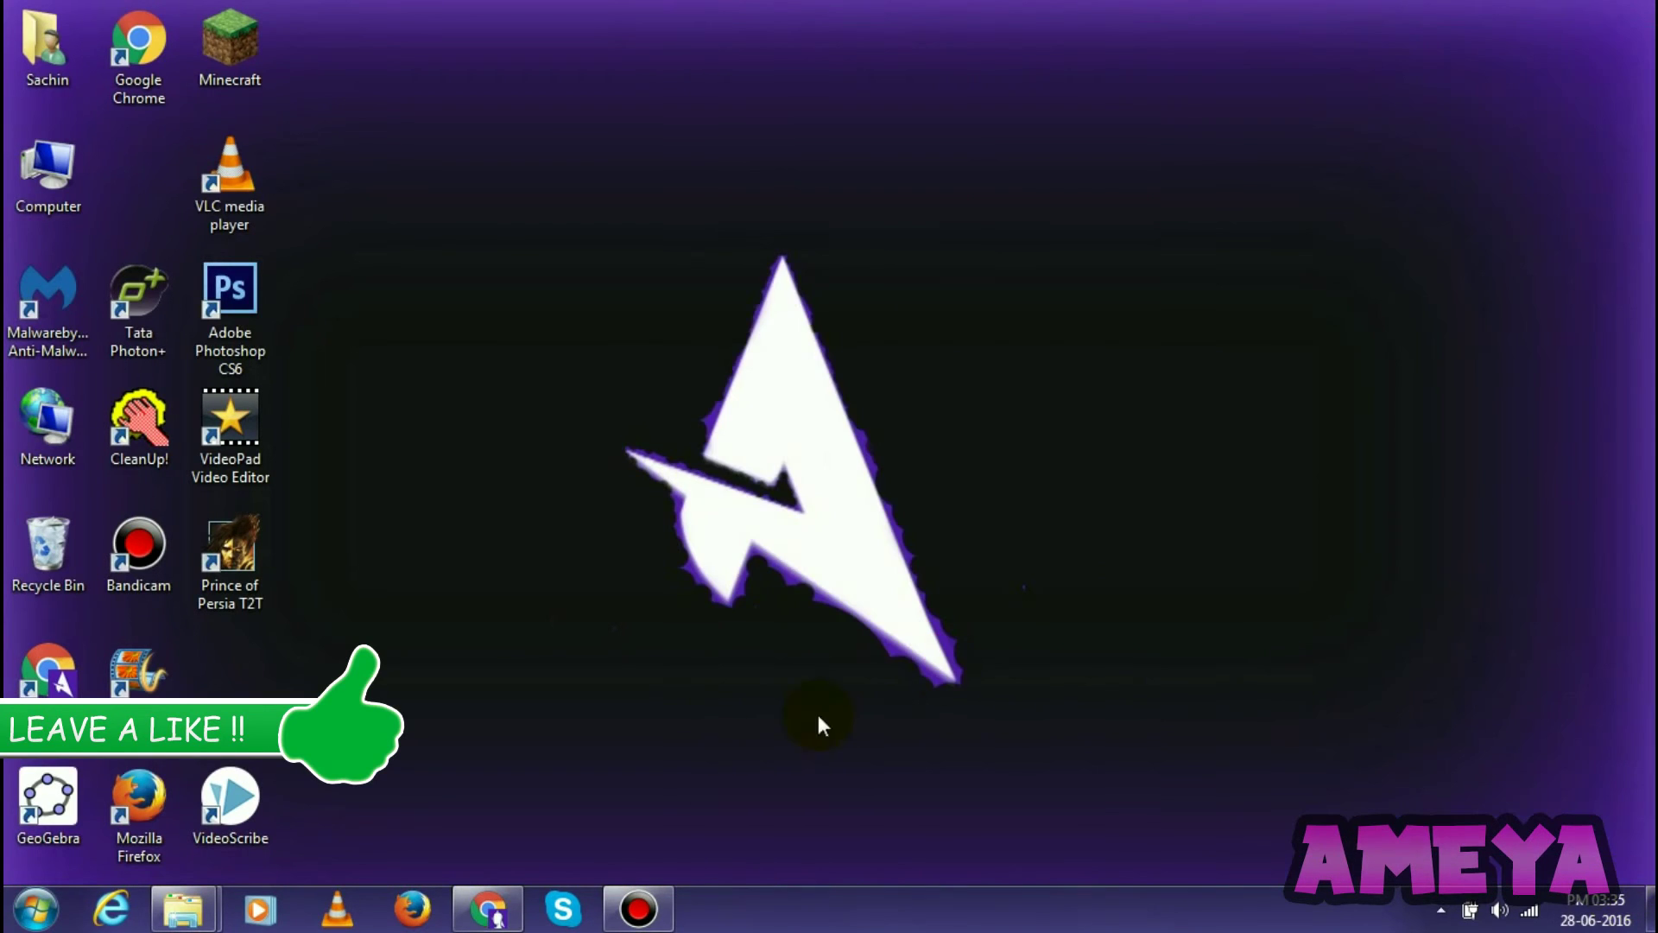
{"action": "left_click", "coordinate": [470, 914]}
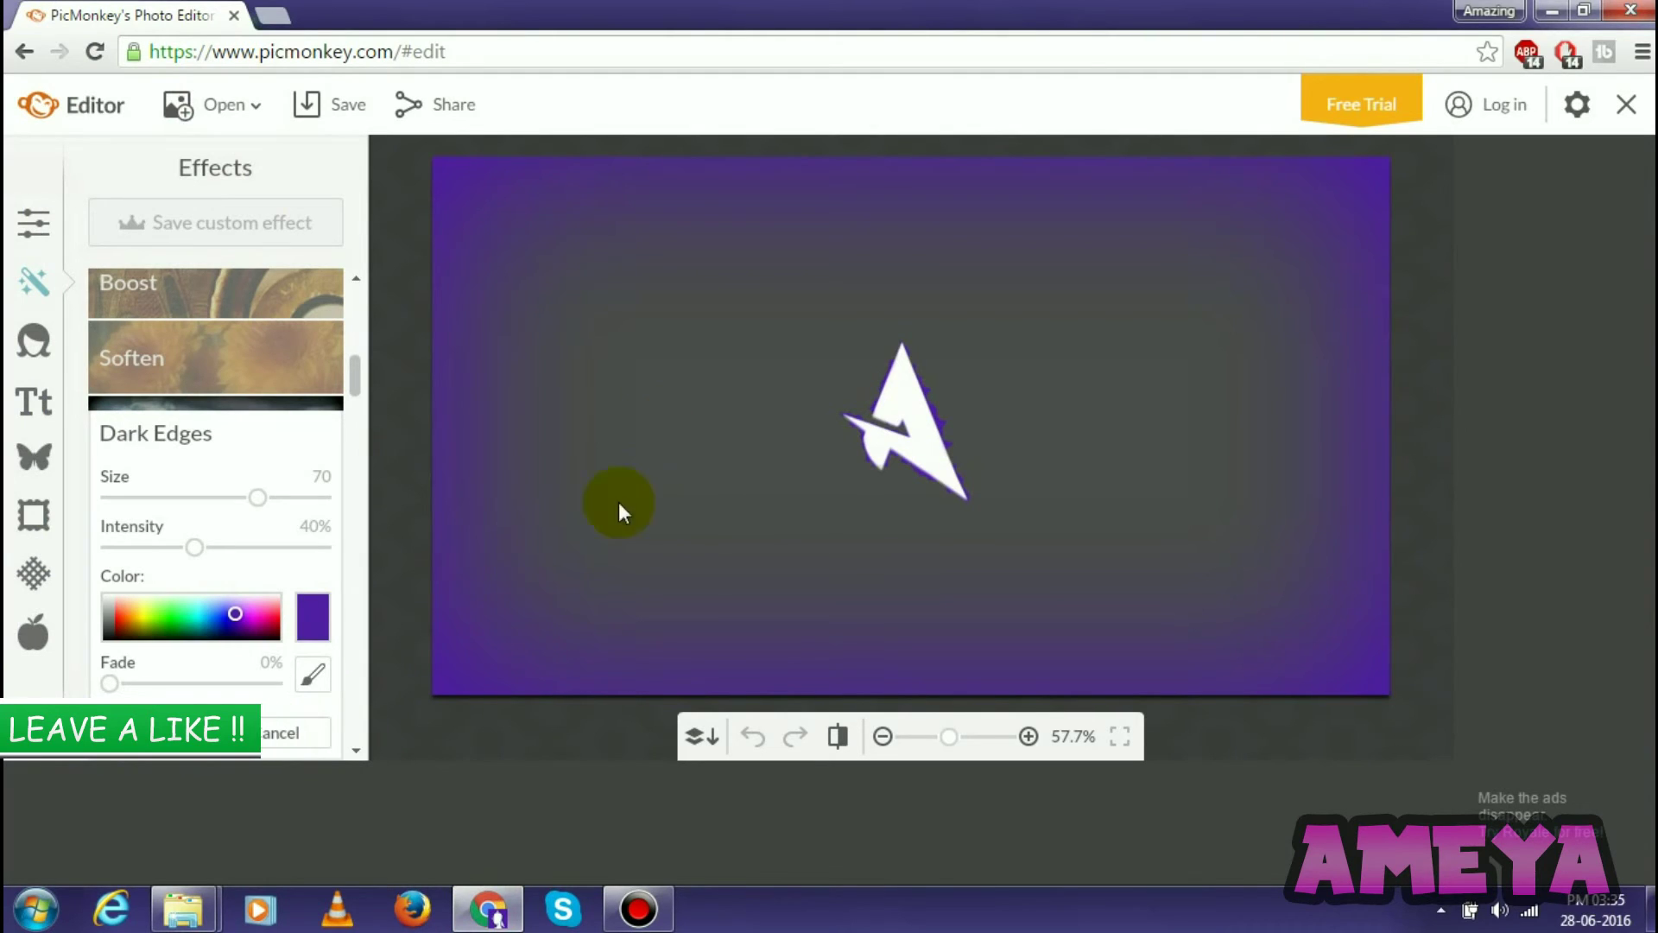
Apply the purple Dark Edges effect, bringing up the 1366 × 768 .jpg save screen
{"action": "left_click", "coordinate": [158, 732]}
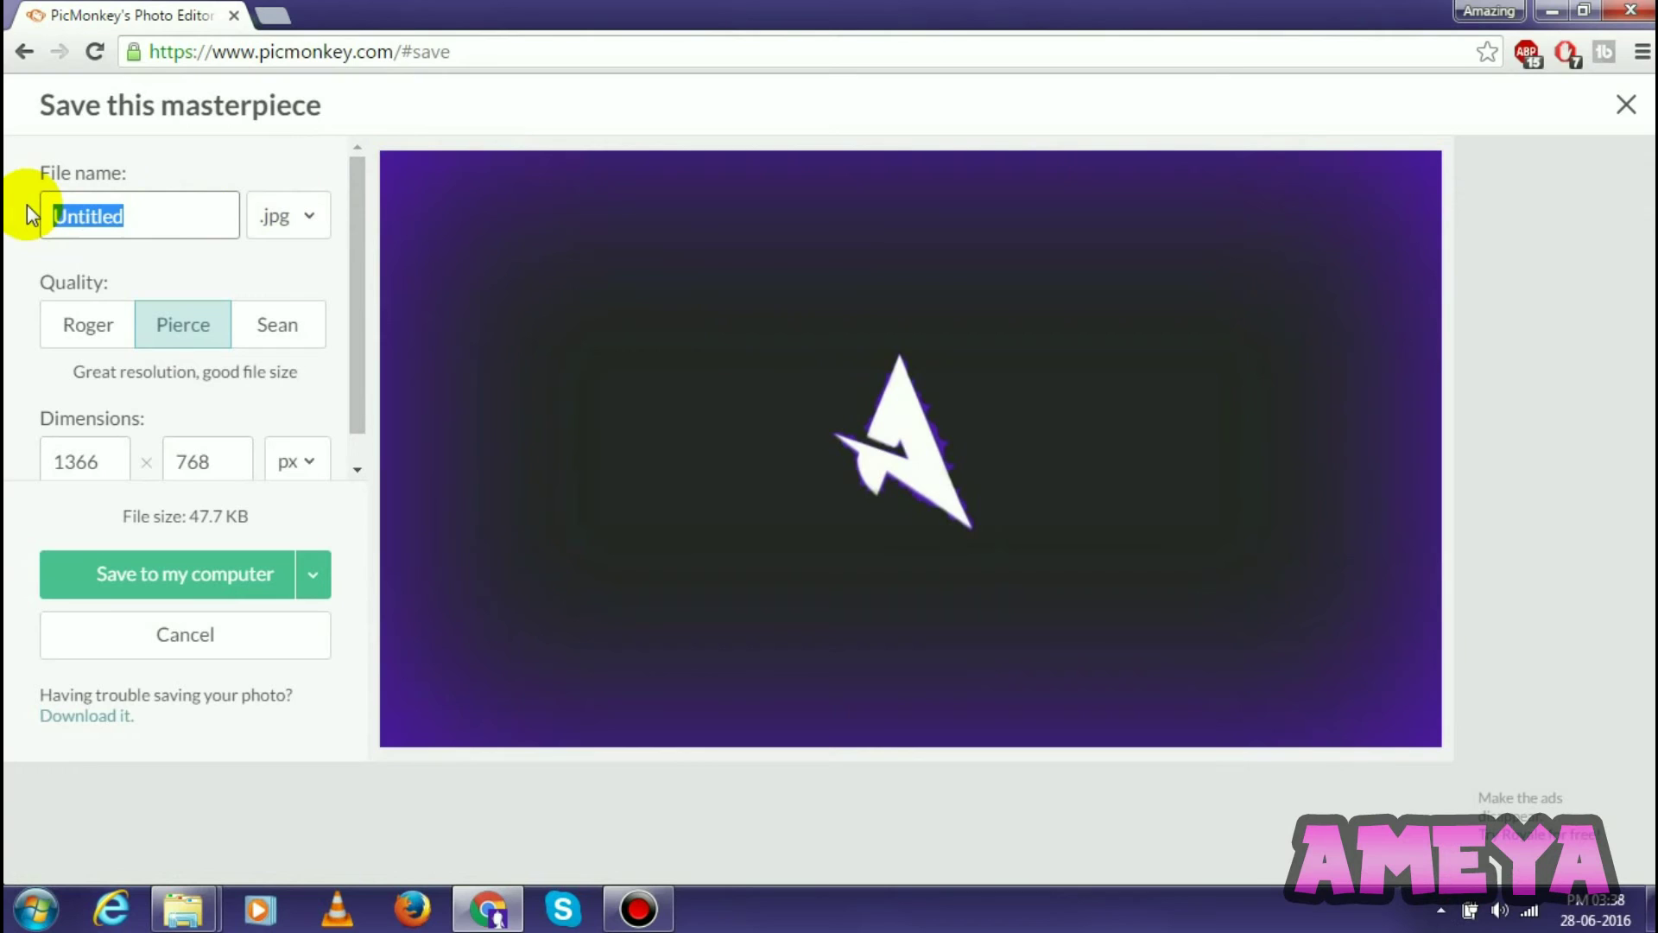
Name the file 'Amazing Ameya Cover', keep .jpg and choose the highest Sean quality
{"action": "type", "text": "Amazio"}
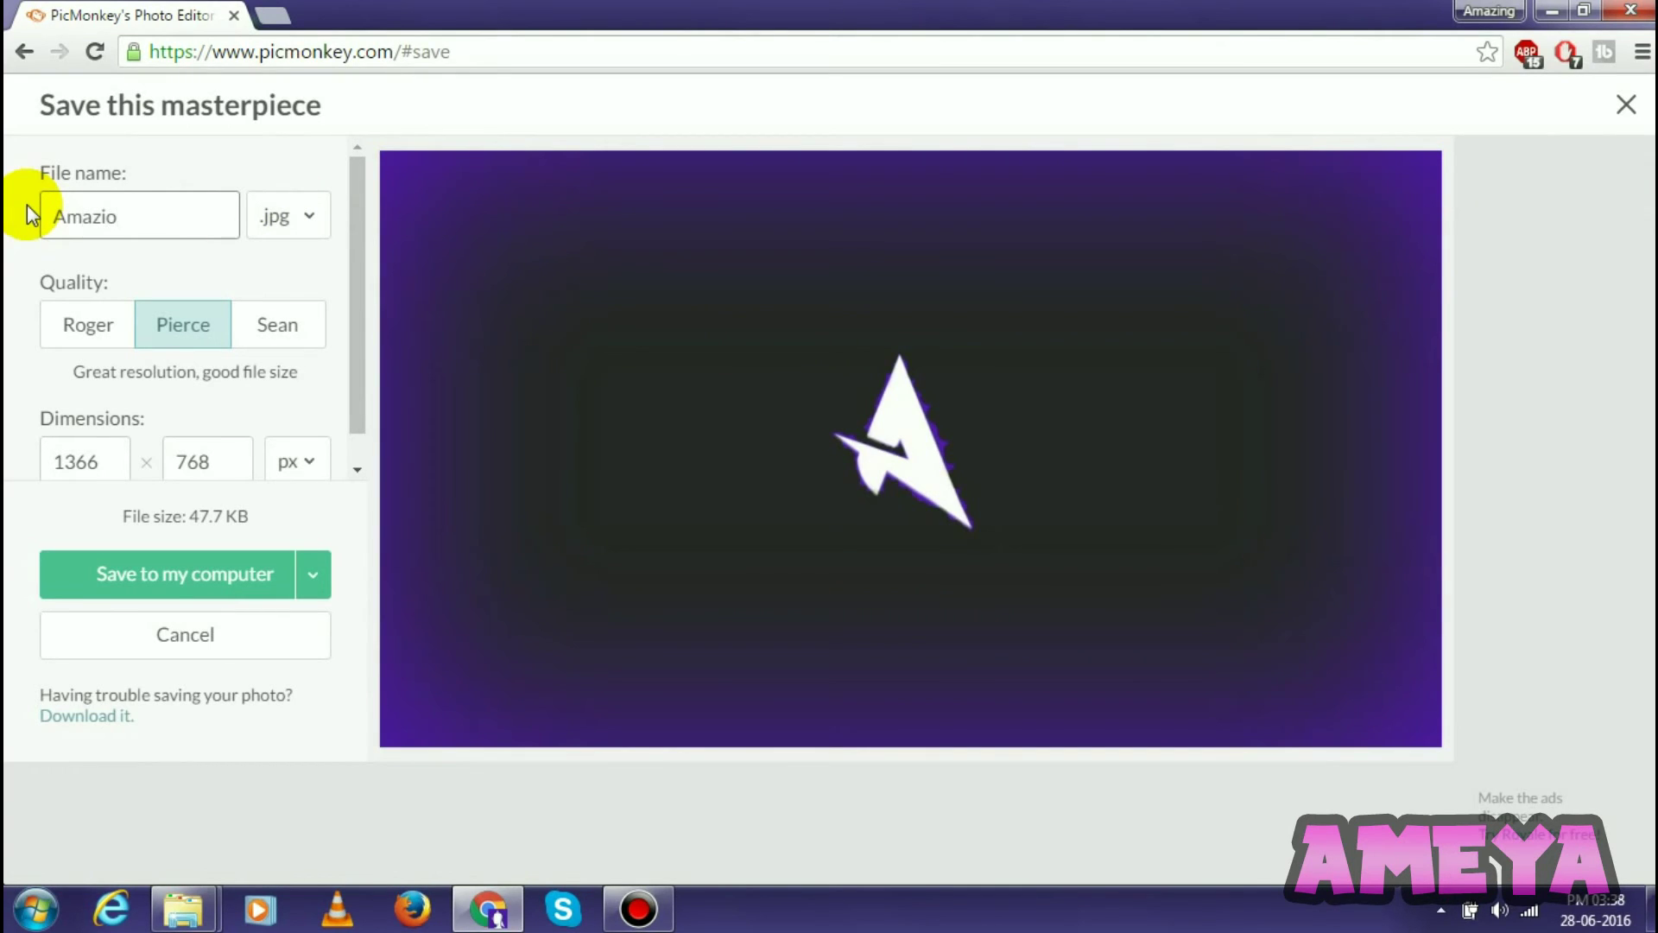
{"action": "key", "text": "BackSpace"}
{"action": "type", "text": "ng Ameya V"}
{"action": "key", "text": "BackSpace"}
{"action": "type", "text": "Cov"}
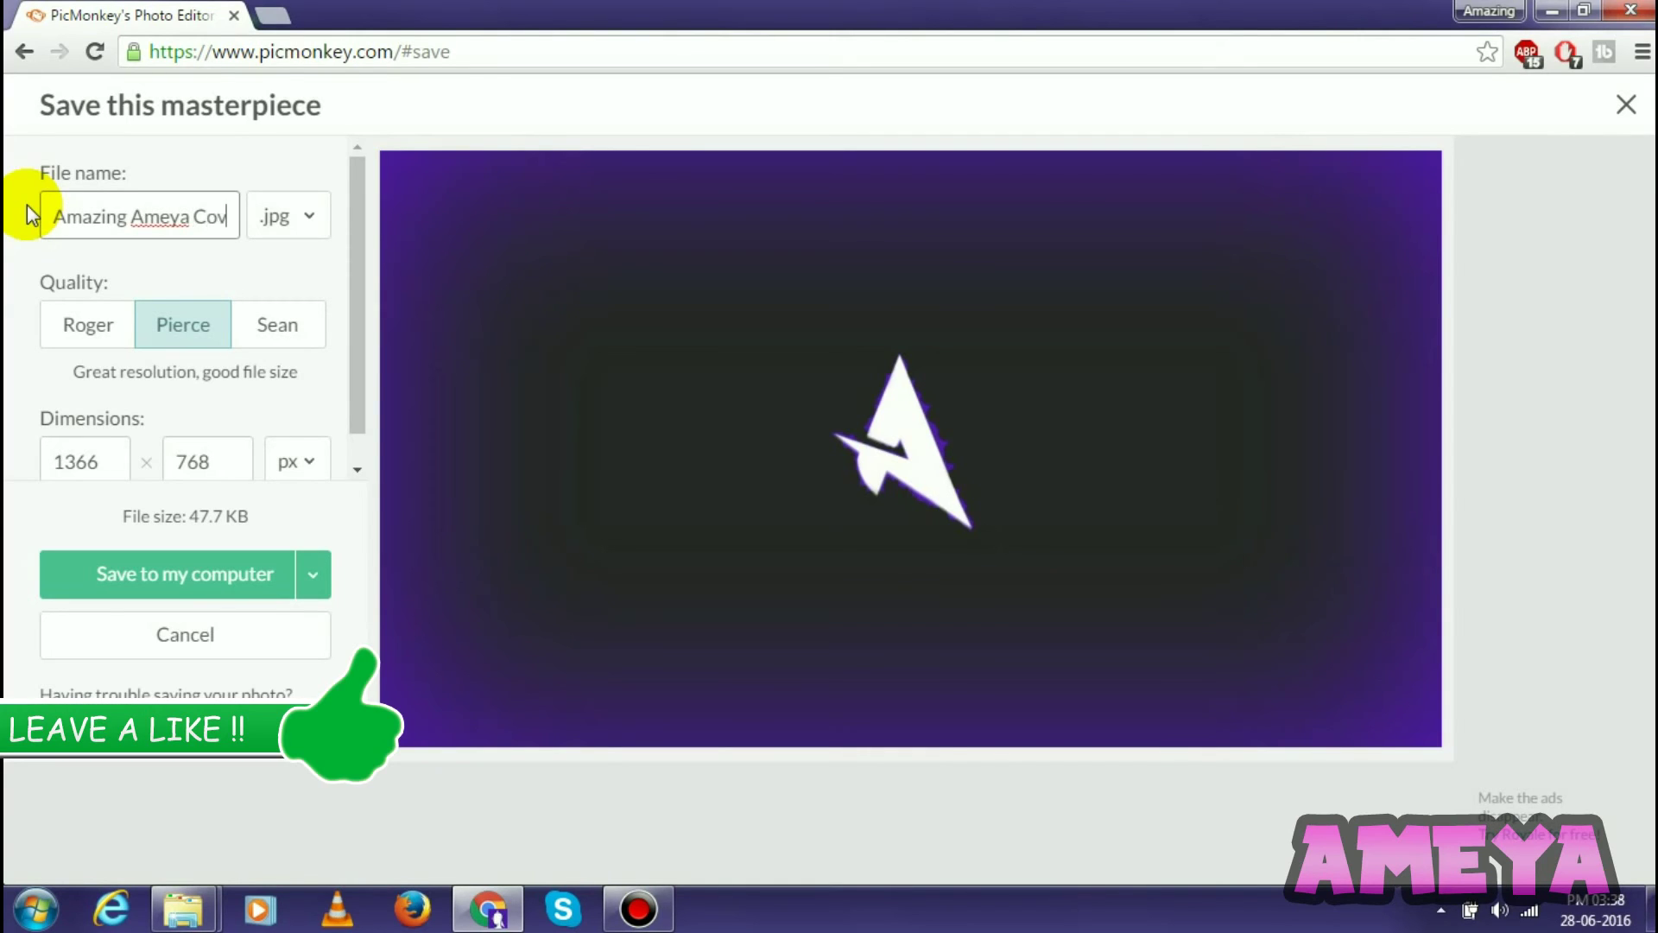
{"action": "type", "text": "er"}
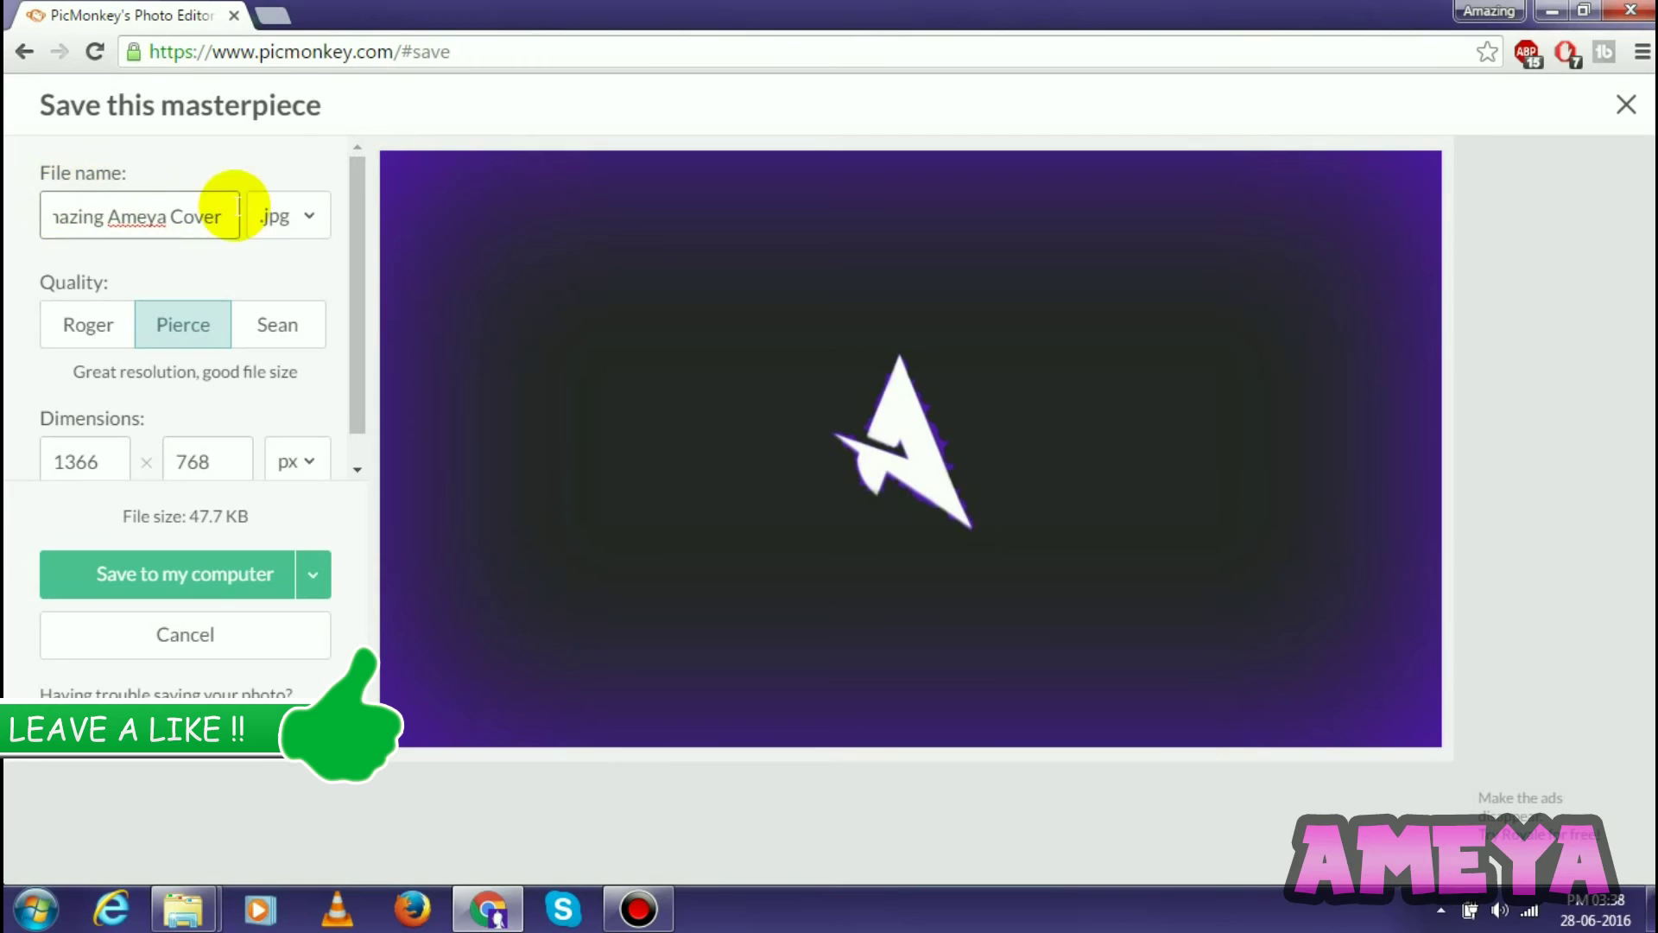
{"action": "left_click", "coordinate": [290, 211]}
{"action": "left_click", "coordinate": [288, 211]}
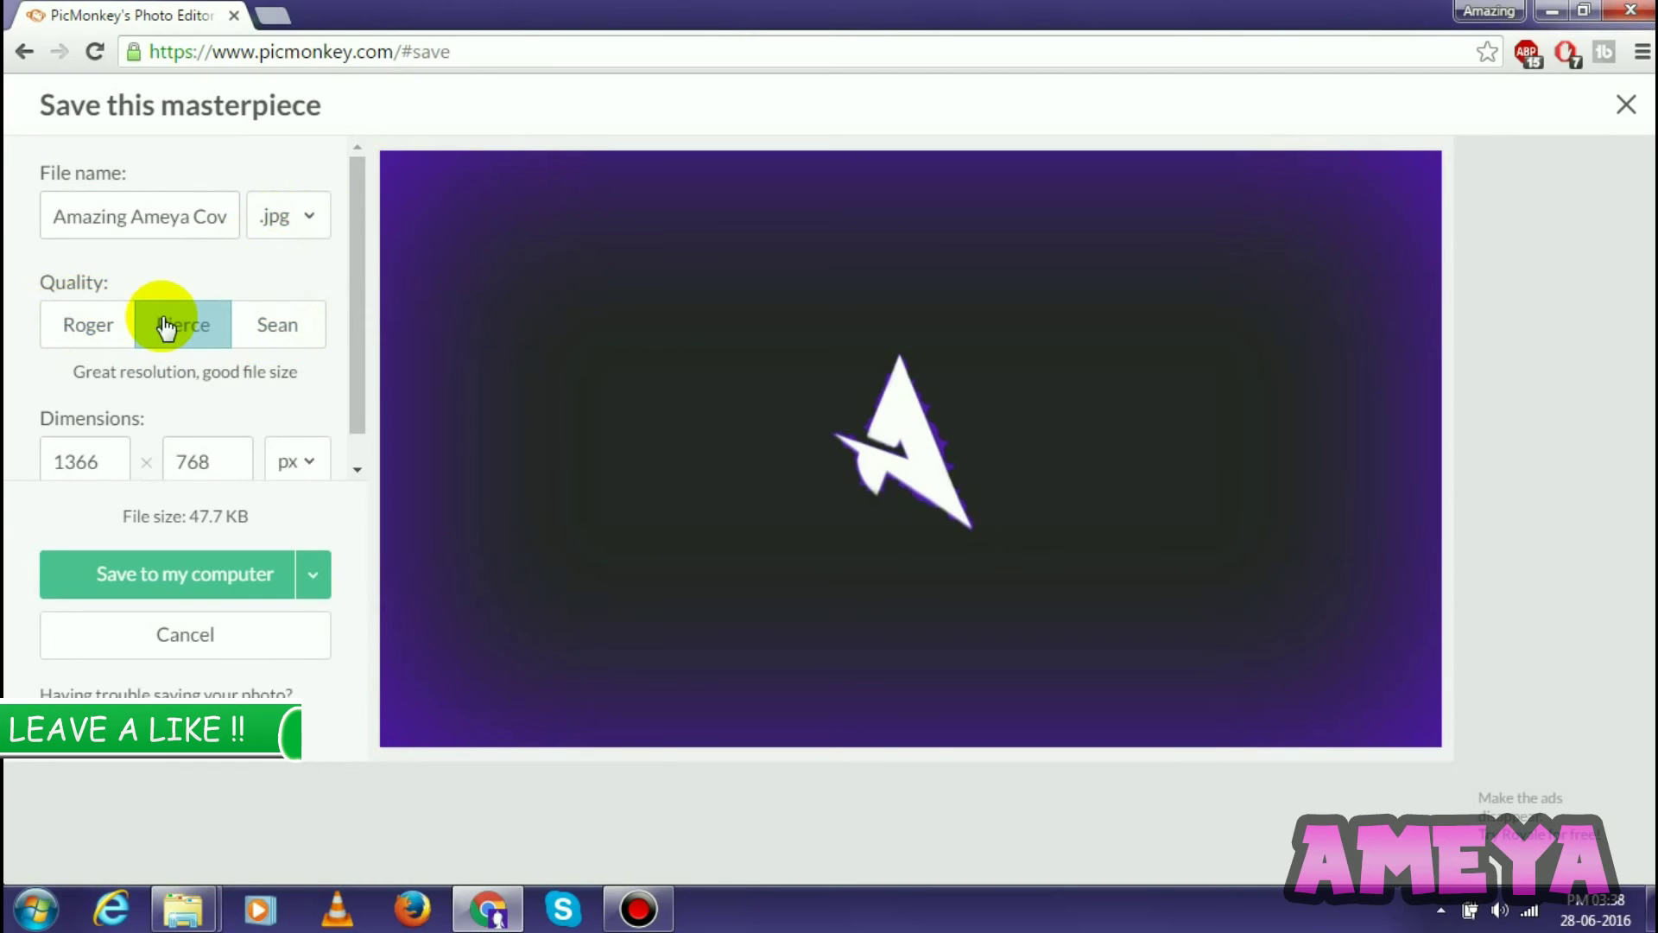
{"action": "left_click", "coordinate": [300, 343]}
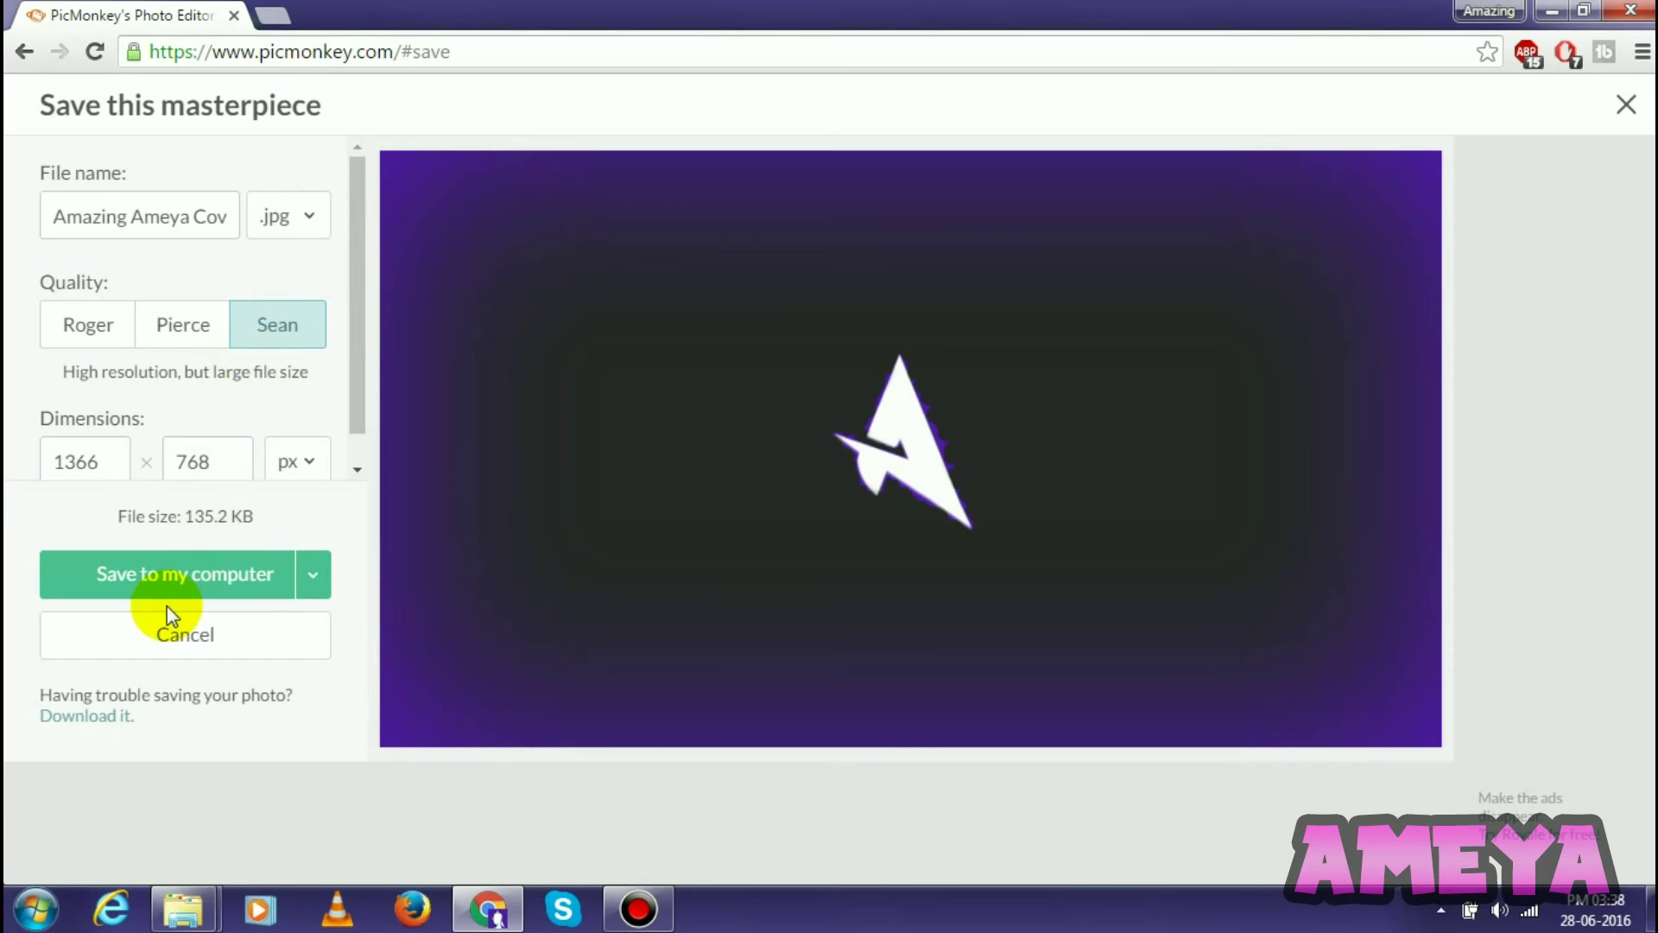
Save the image to the computer in the YouTube Stuff > YouTube Cover Photo folder
{"action": "left_click", "coordinate": [207, 572]}
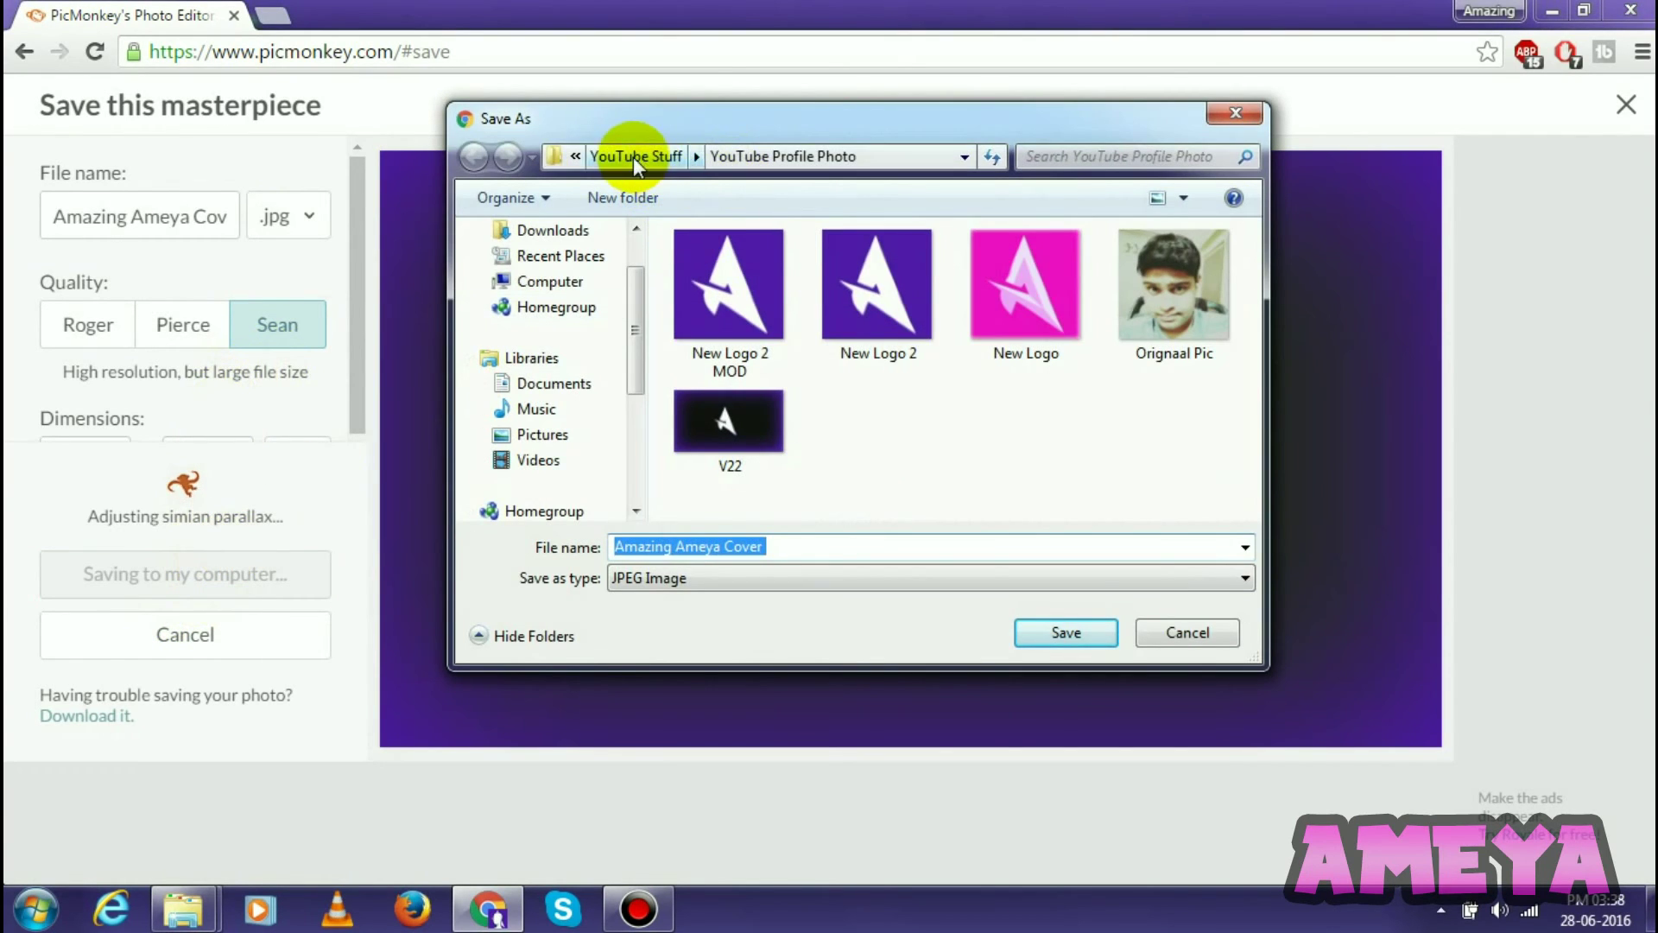
{"action": "left_click", "coordinate": [634, 157]}
{"action": "double_click", "coordinate": [802, 298]}
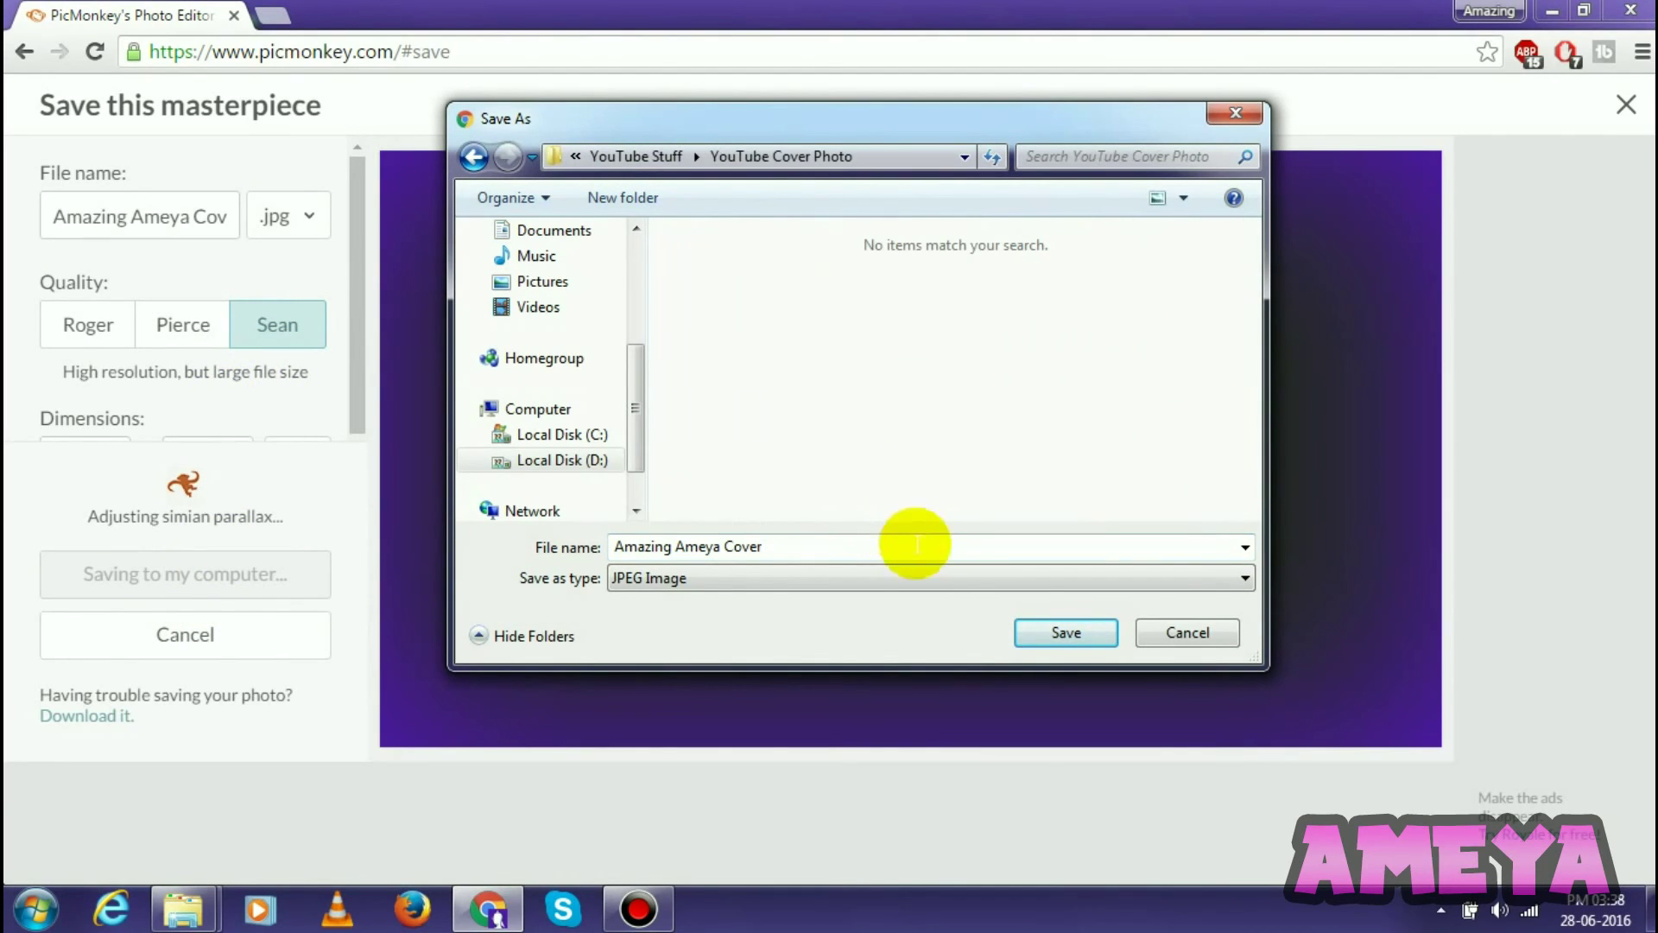
{"action": "left_click", "coordinate": [1066, 630]}
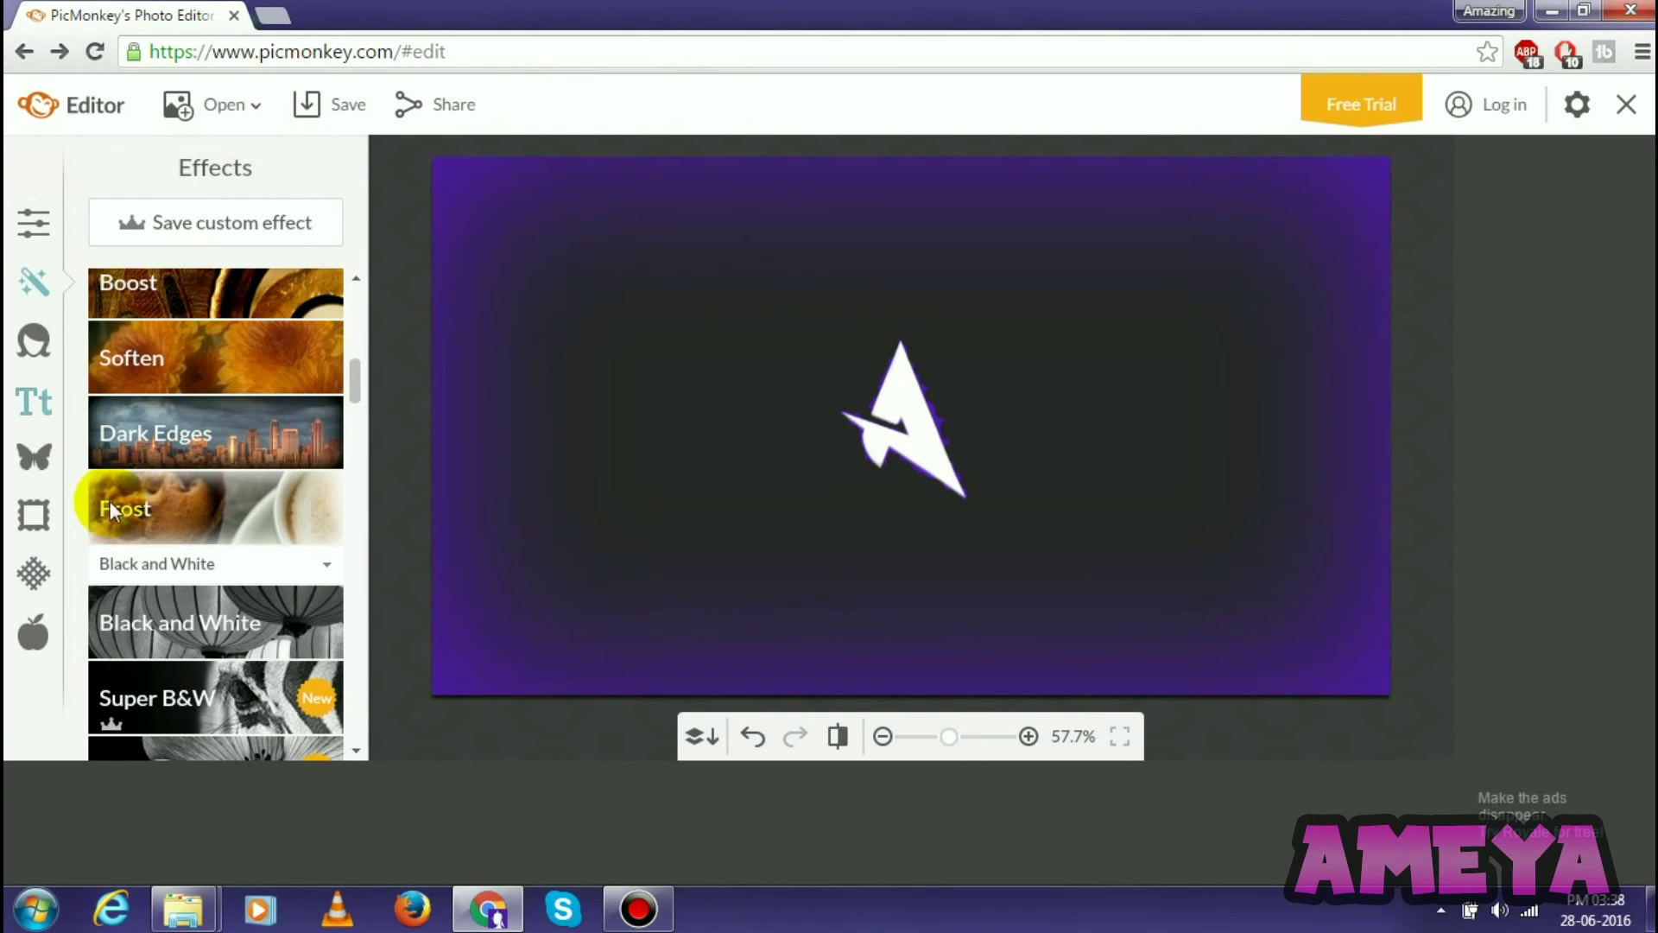
Open Amazing Ameya Cover from YouTube Stuff > YouTube Cover Photo in Windows Photo Viewer
{"action": "mouse_move", "coordinate": [183, 907]}
{"action": "left_click", "coordinate": [204, 777]}
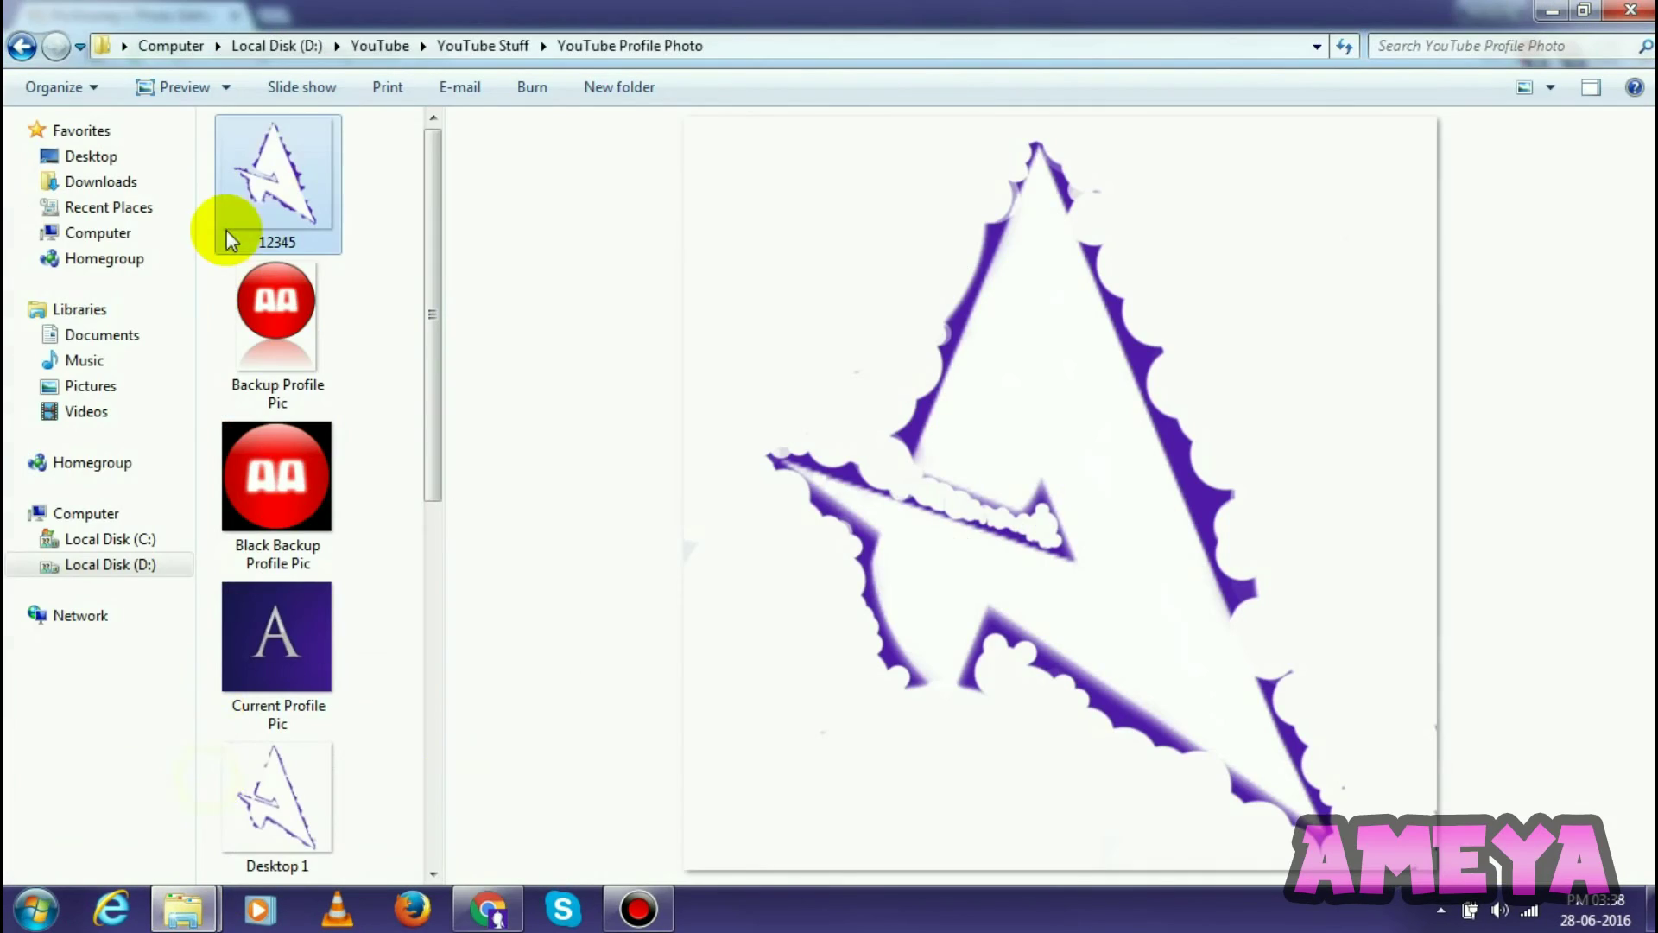
{"action": "left_click", "coordinate": [480, 47]}
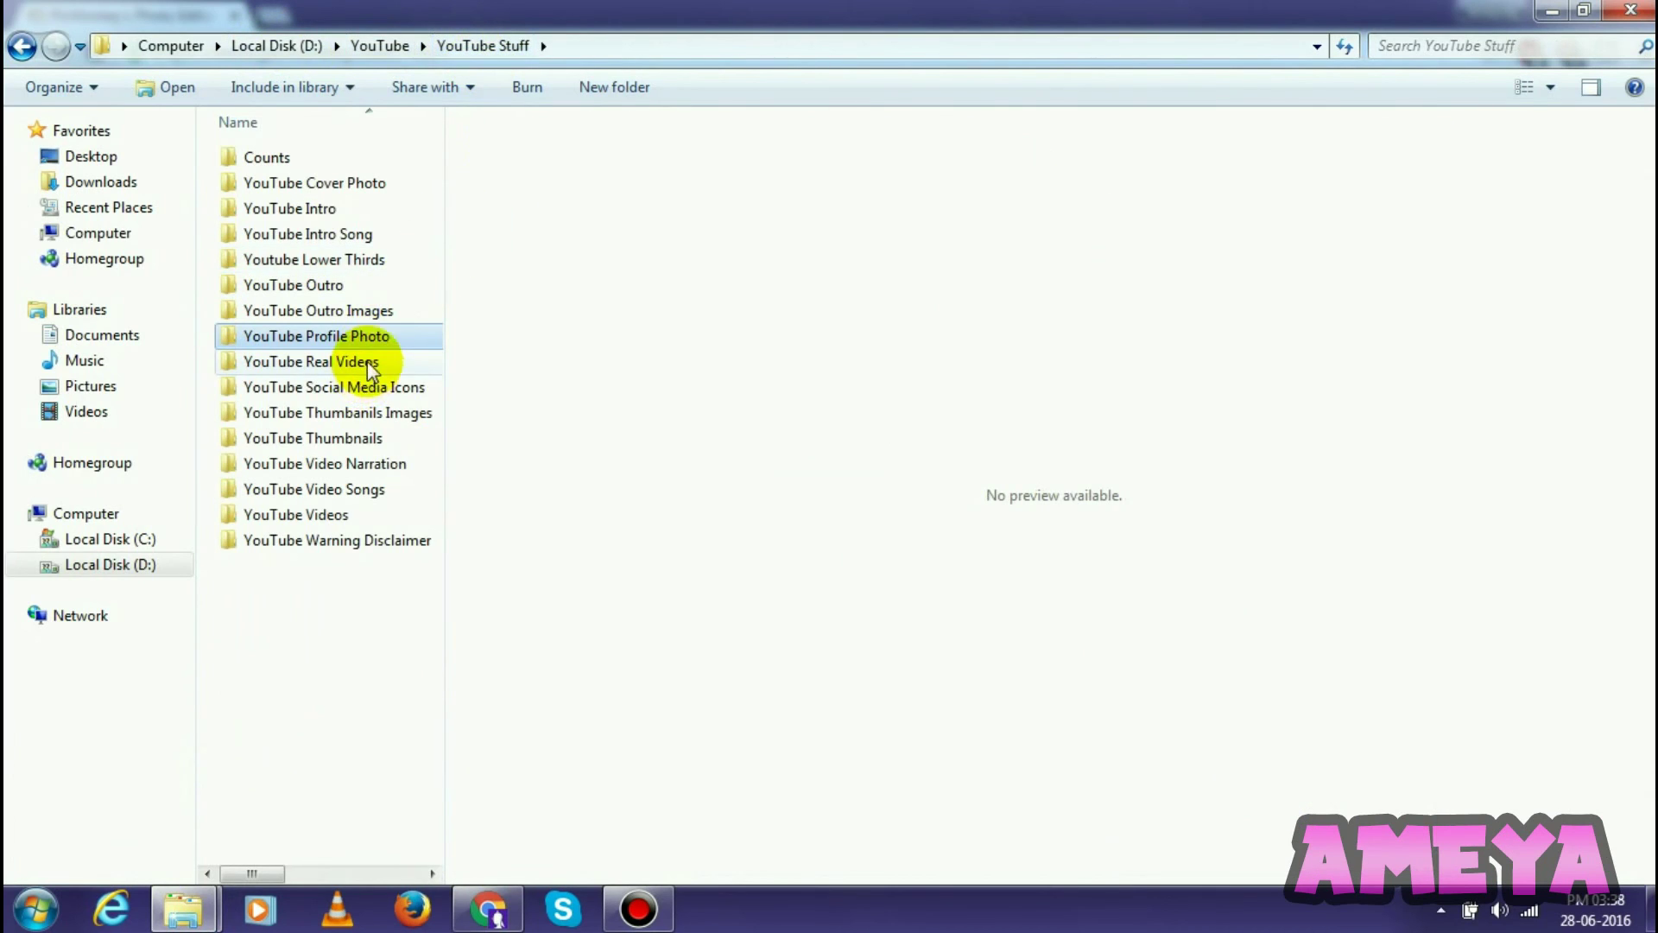
{"action": "double_click", "coordinate": [341, 182]}
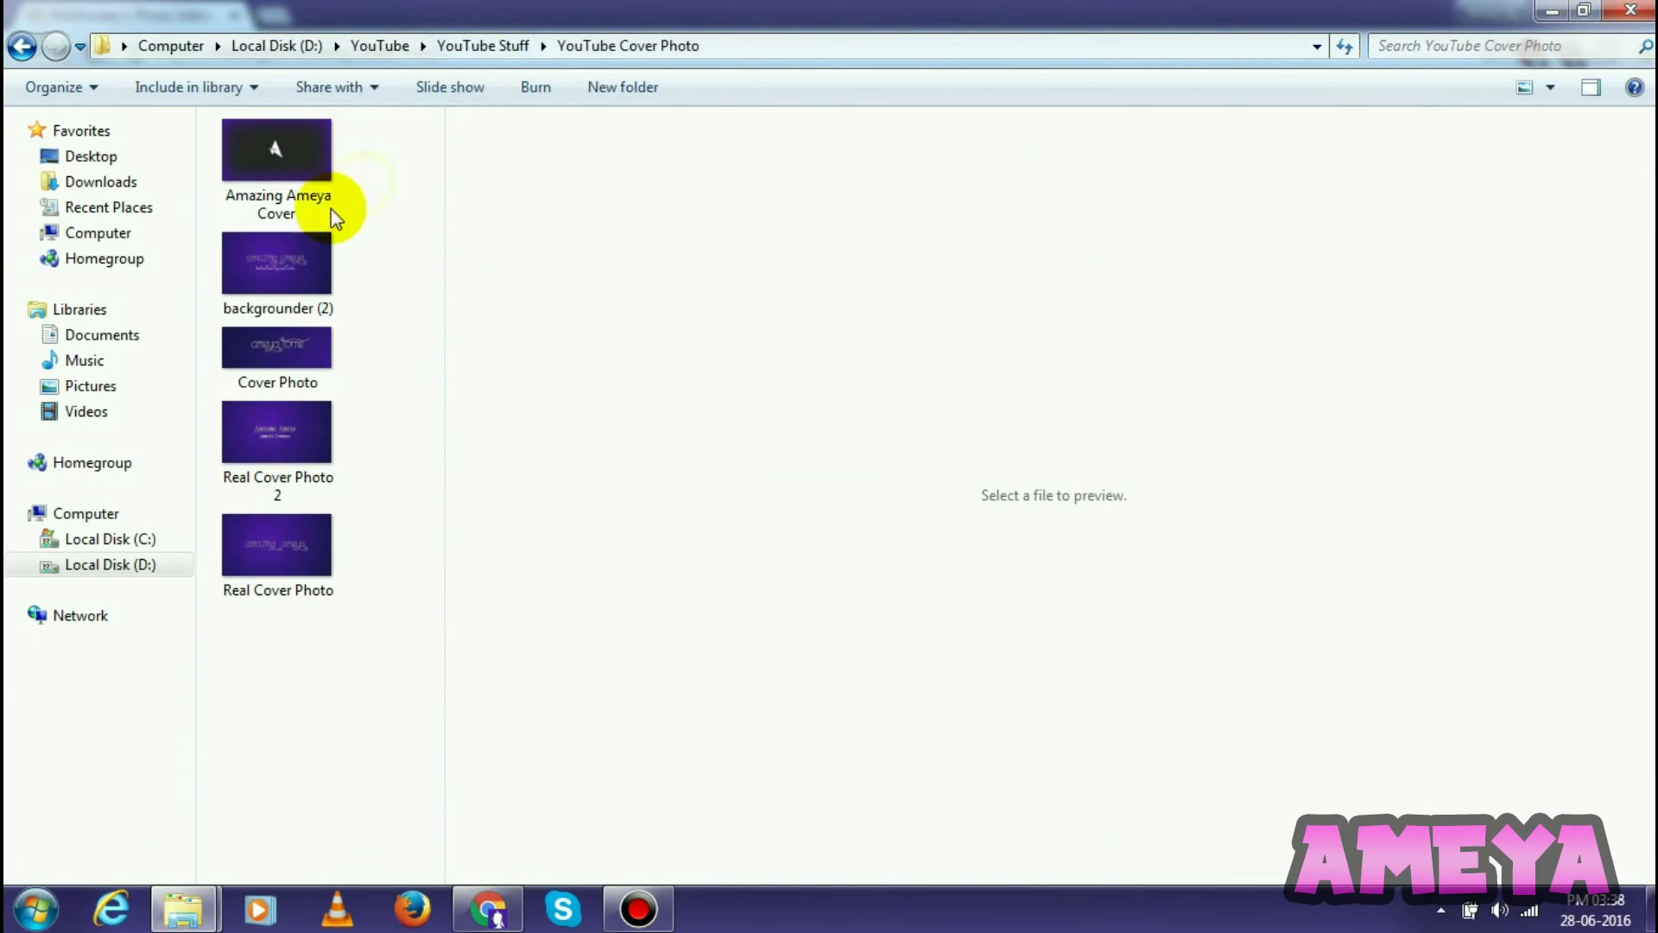
{"action": "left_click", "coordinate": [286, 164]}
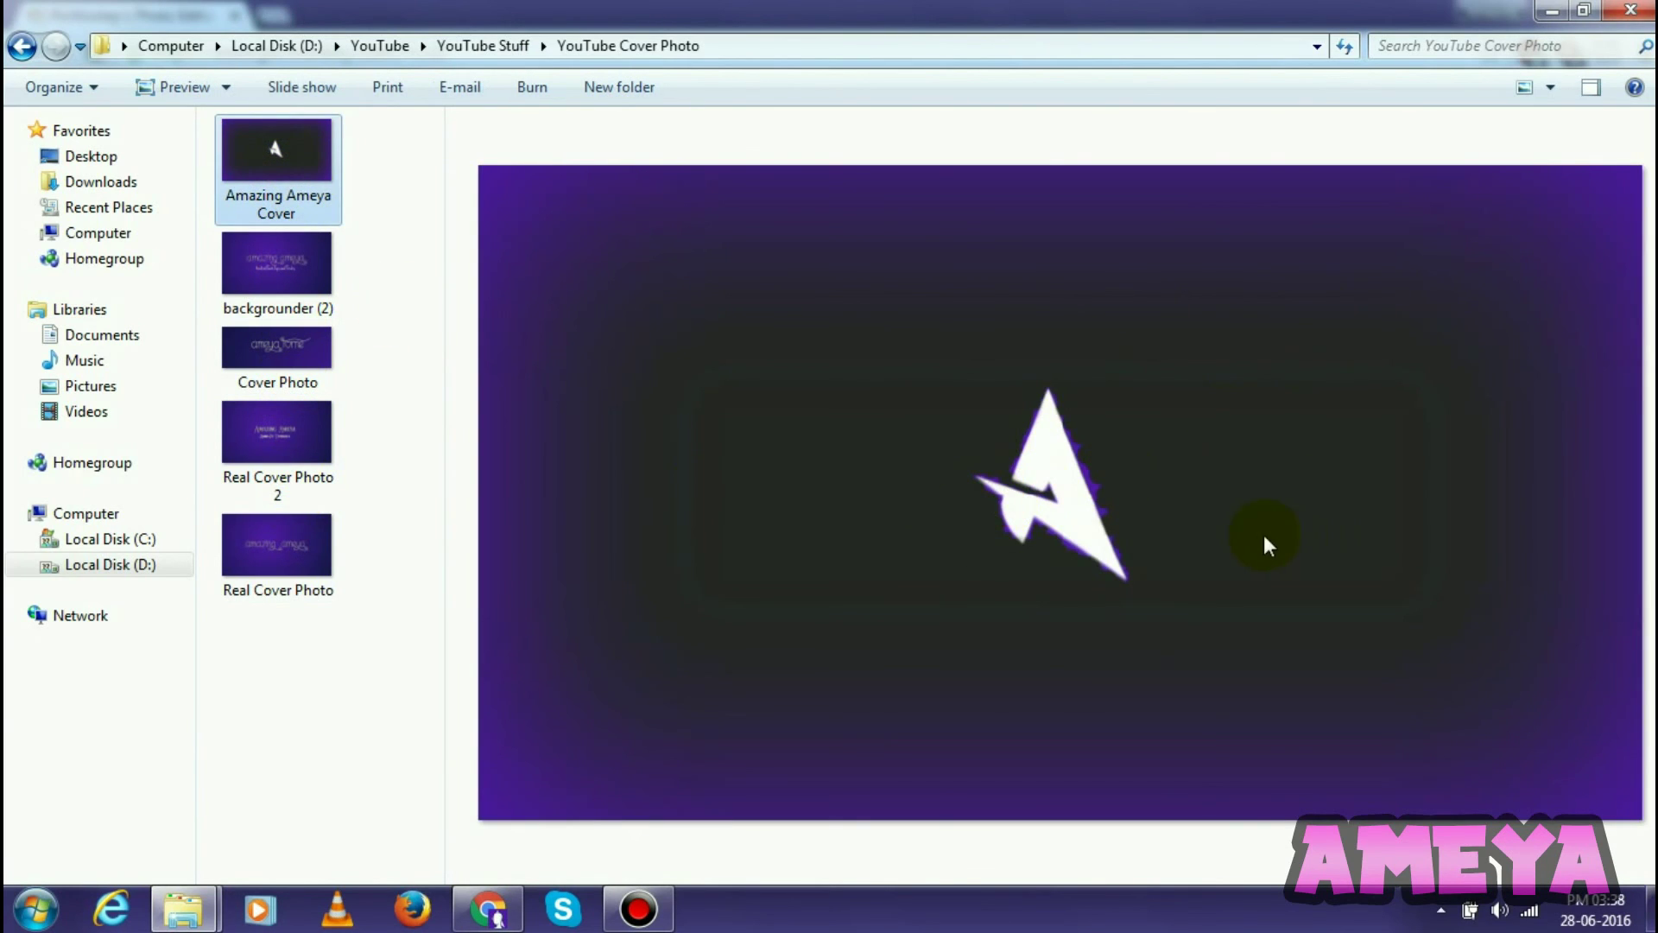
{"action": "double_click", "coordinate": [276, 206]}
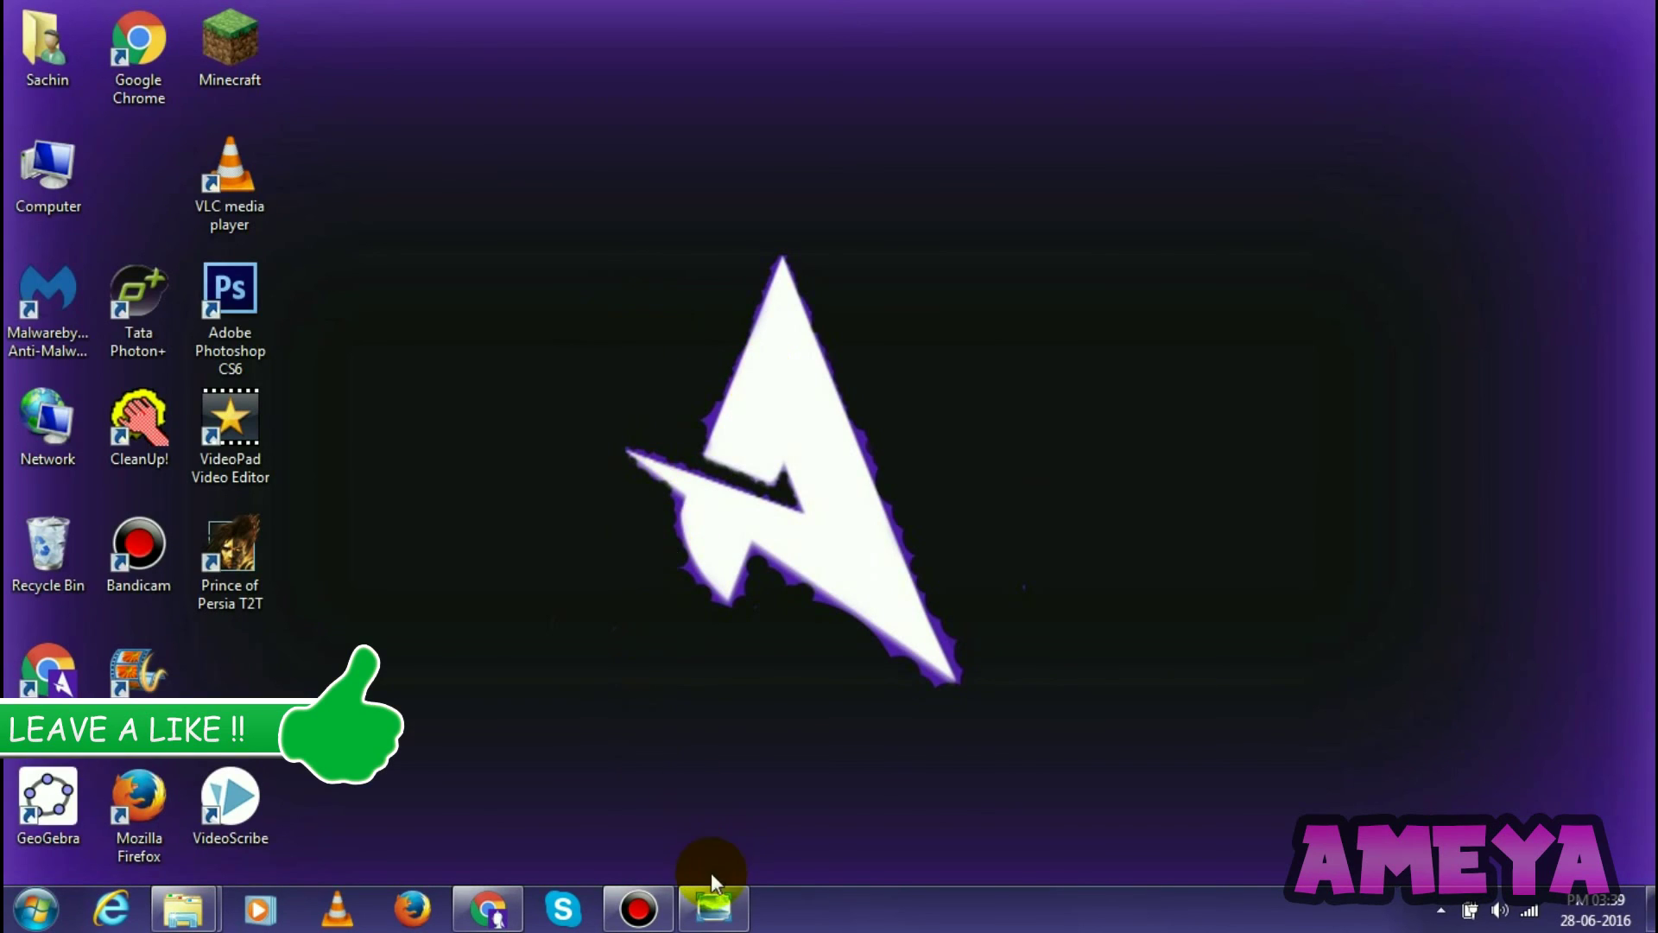
Restore Windows Photo Viewer to display the saved Amazing Ameya Cover image
{"action": "left_click", "coordinate": [713, 902]}
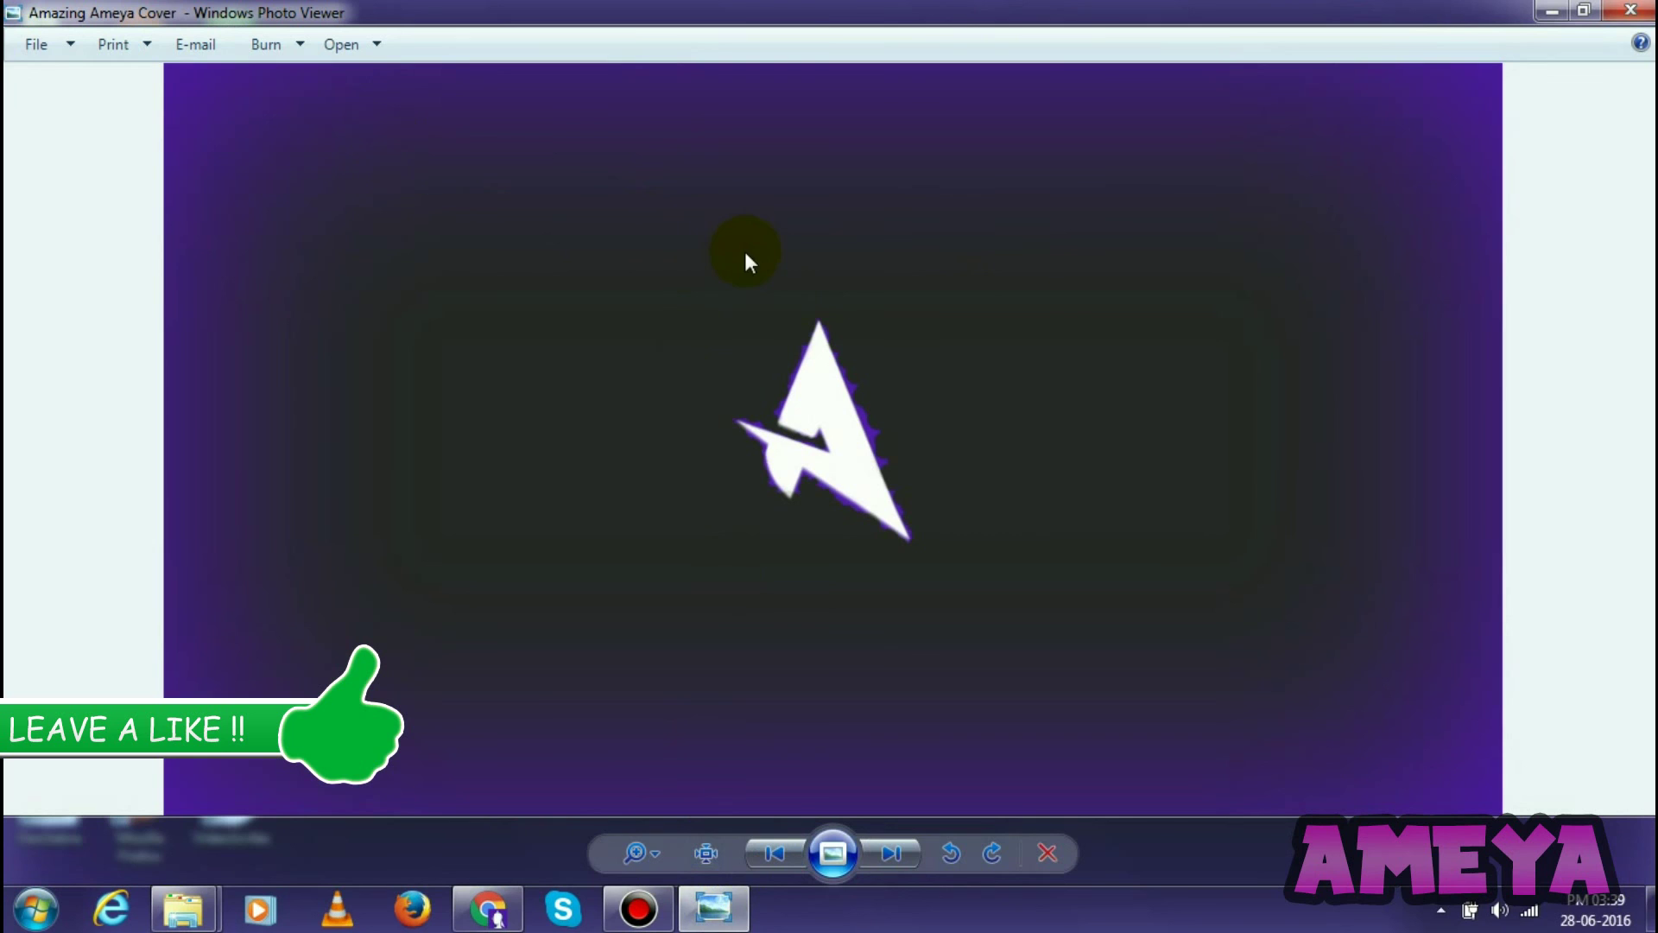